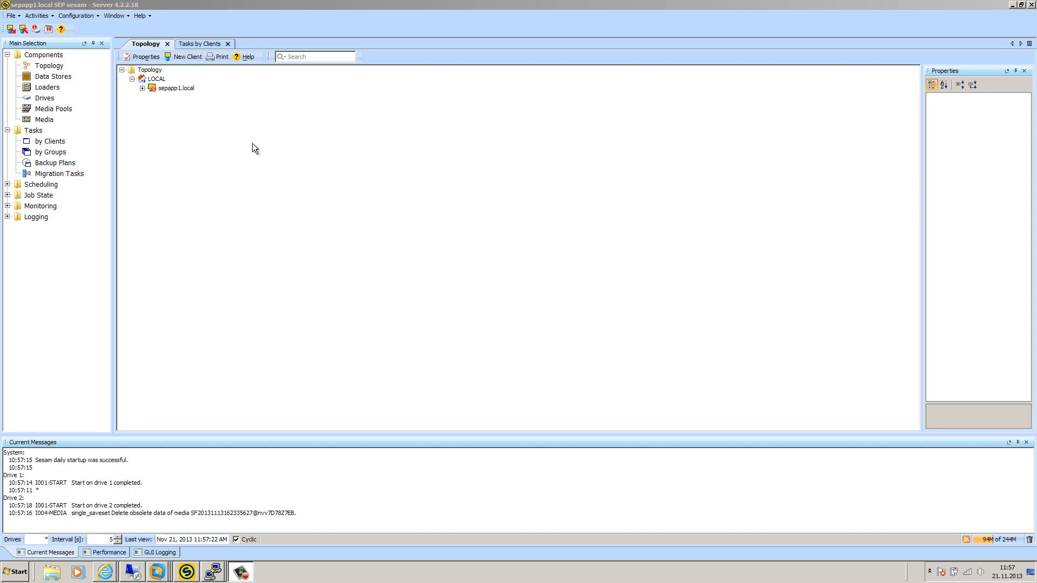
Step: Switch from the backup console to the VMware Workstation Home page through the taskbar
left_click(157, 571)
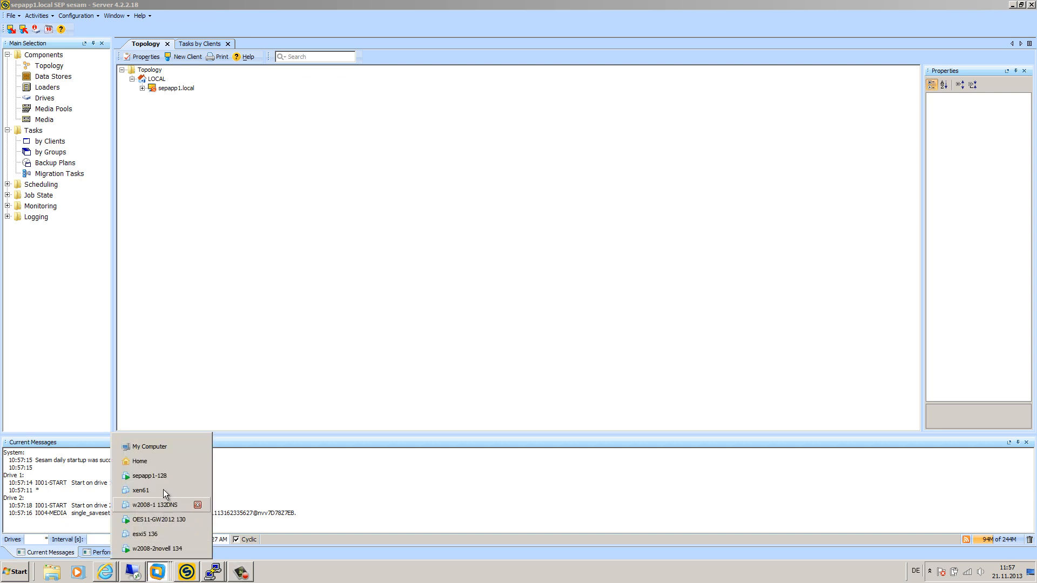
left_click(153, 460)
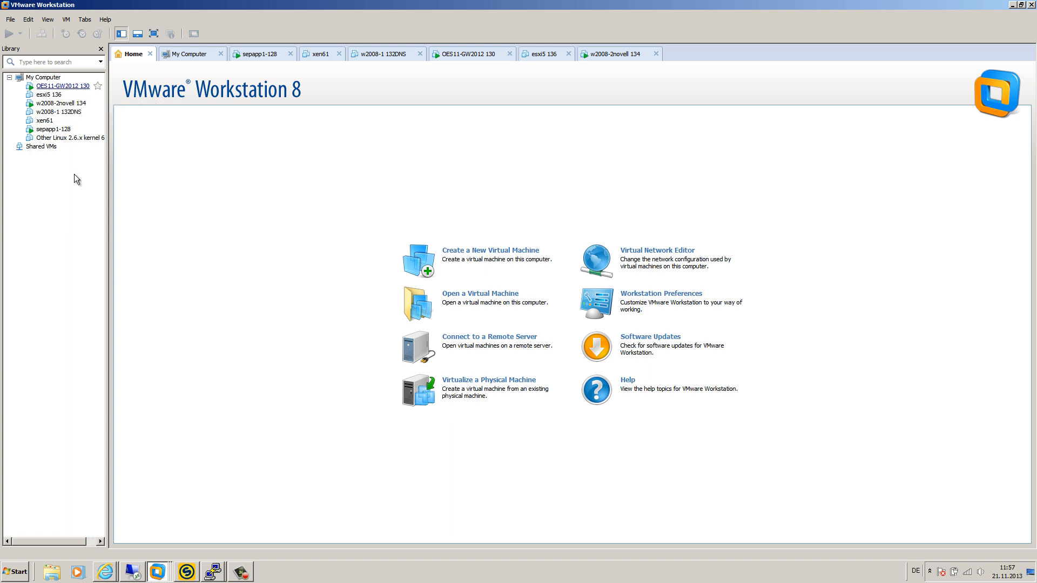
Step: Bring the 192.168.17.128 PuTTY session forward, centre it, and run rpm -qa | grep sesam
left_click(213, 572)
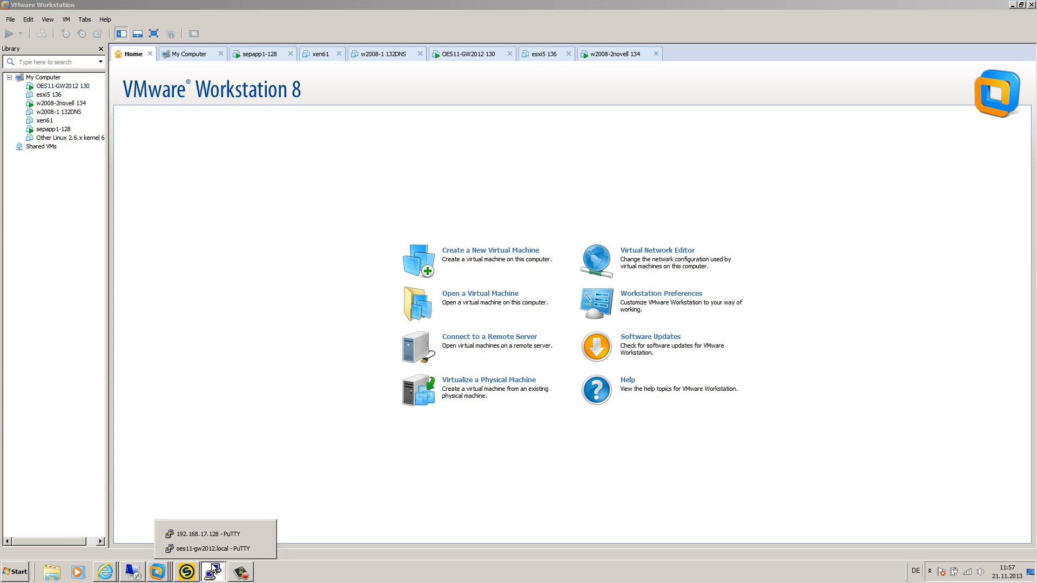
left_click(213, 533)
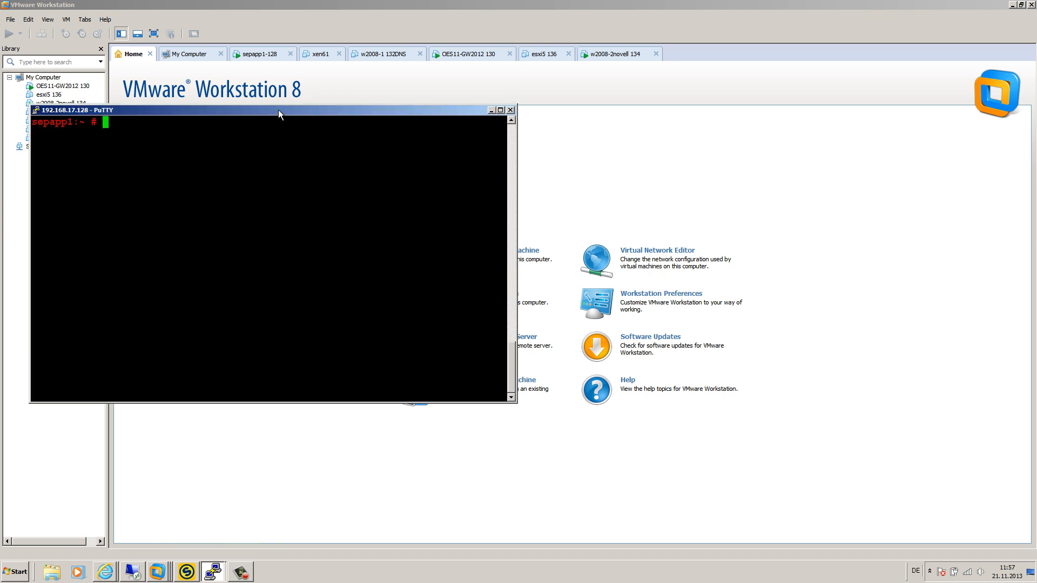
left_click_drag(279, 111, 437, 165)
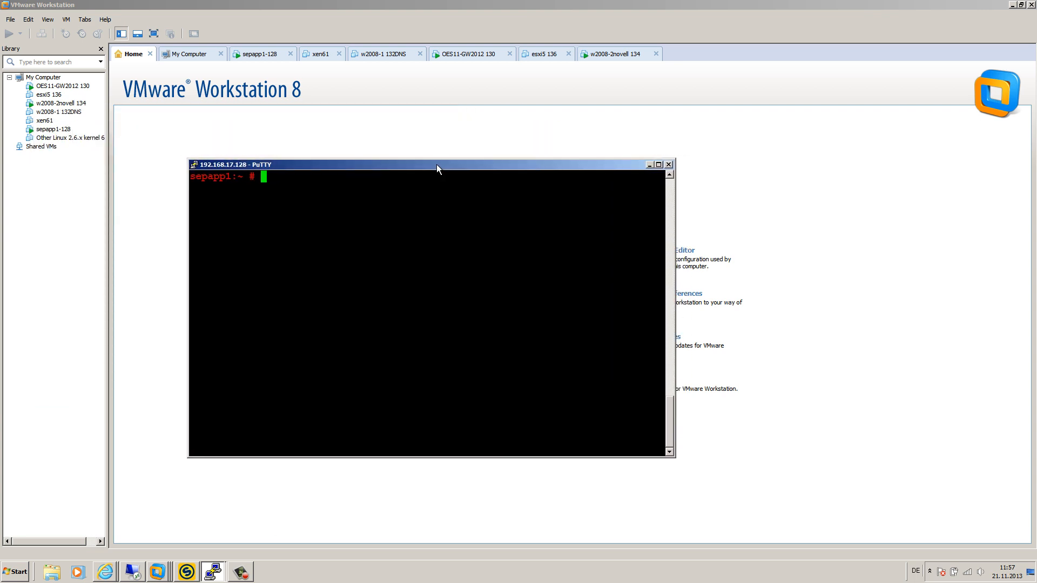
type("rpm -qa | grep sesam")
key("Return")
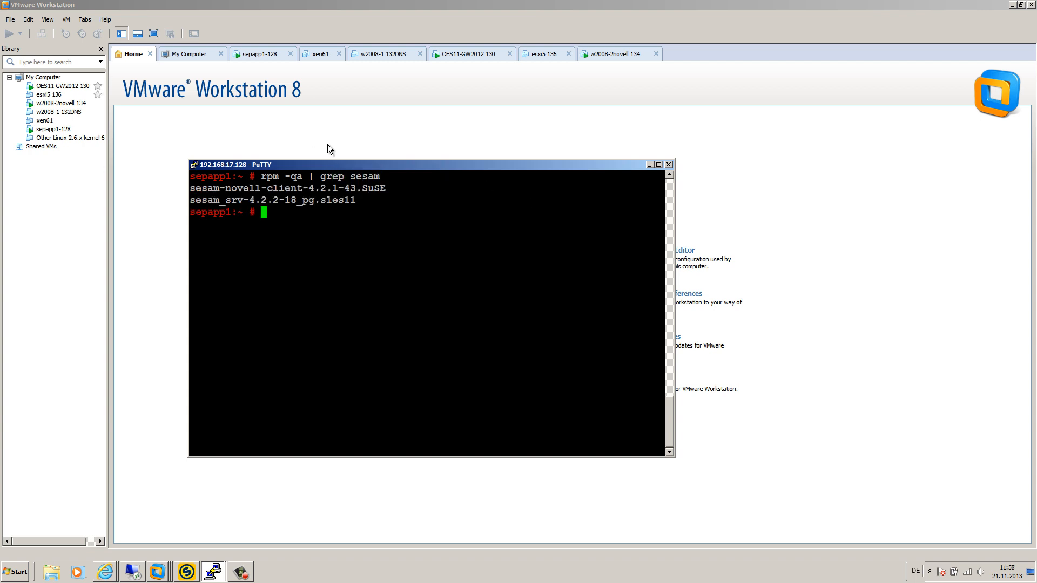
Step: Highlight the sesam-novell-client-4.2.1-43.SuSE package line in the query output
left_click_drag(365, 201, 390, 190)
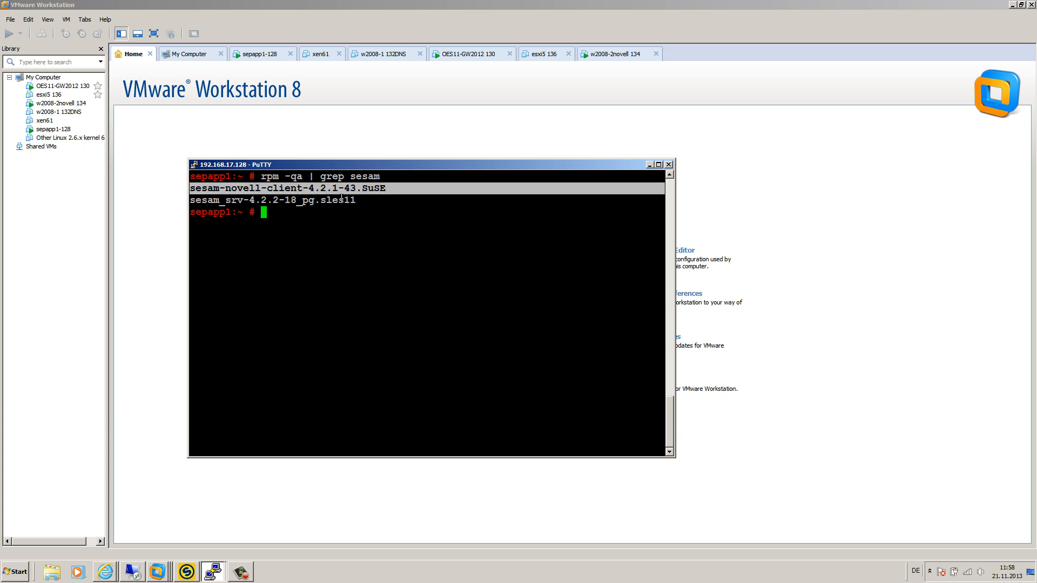
left_click(354, 202)
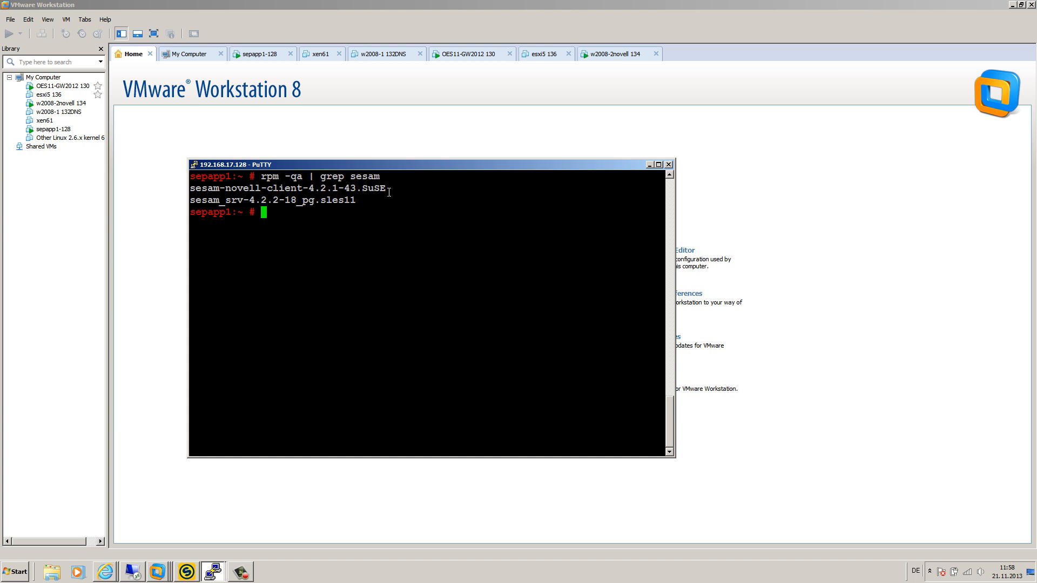
left_click_drag(386, 189, 196, 187)
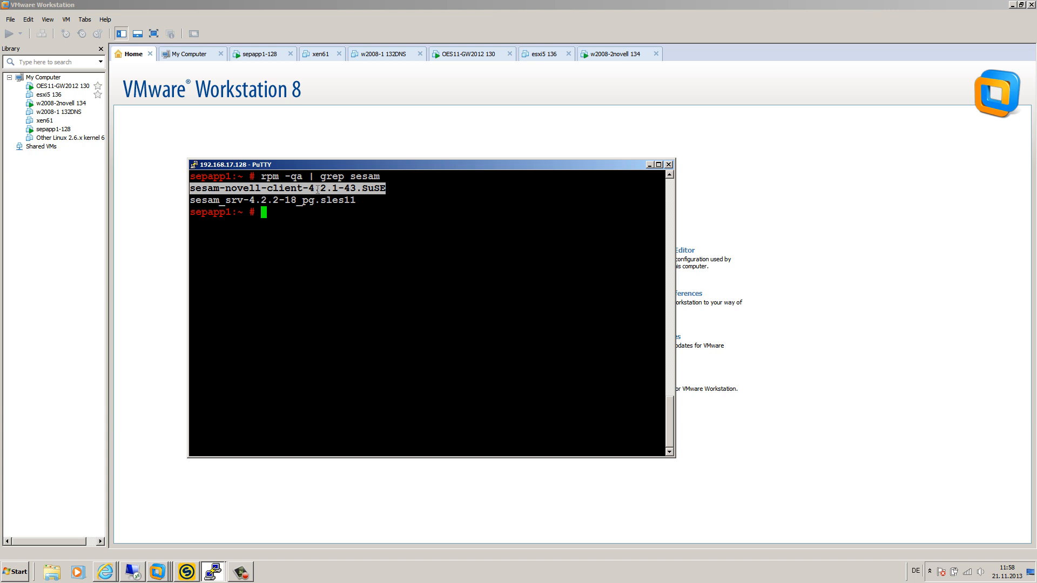
left_click(234, 189)
left_click_drag(193, 186, 382, 188)
left_click(214, 572)
Step: In the oes11-gw2012.local session, run rpm -qa | grep sesam
left_click(217, 548)
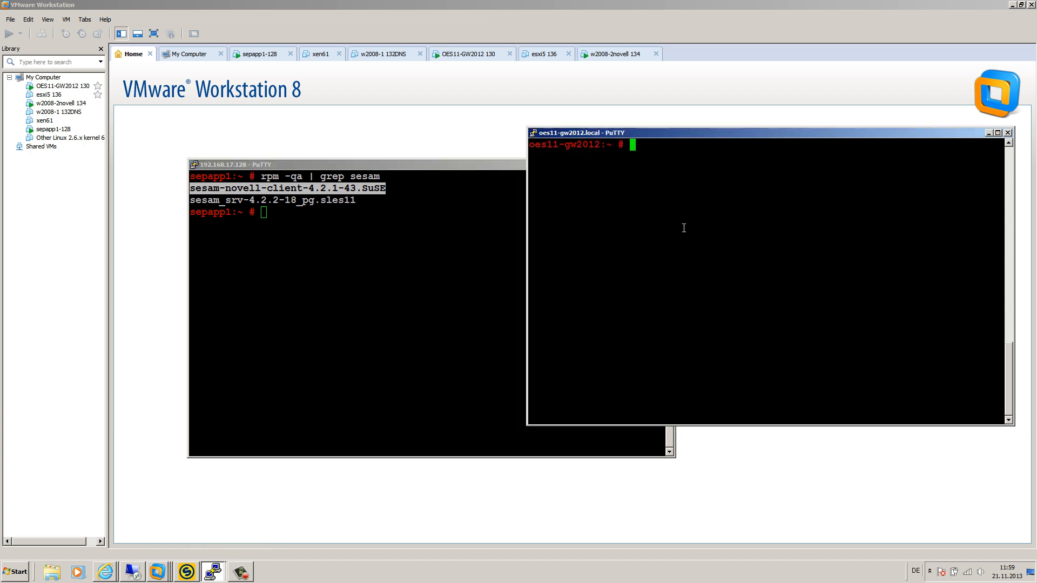
left_click_drag(669, 135, 598, 180)
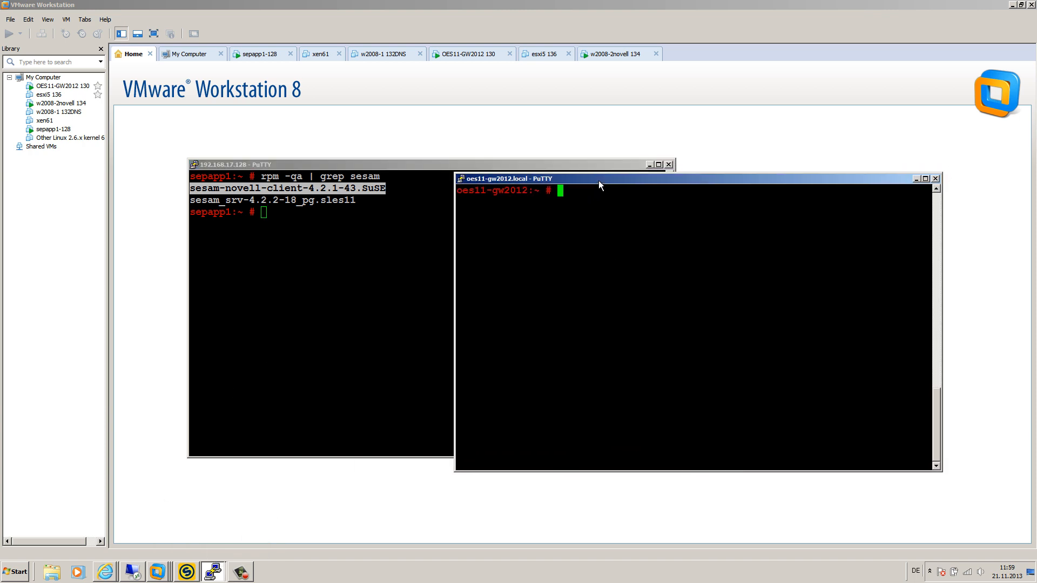
type("rpm -qa | grep sesam")
key("Return")
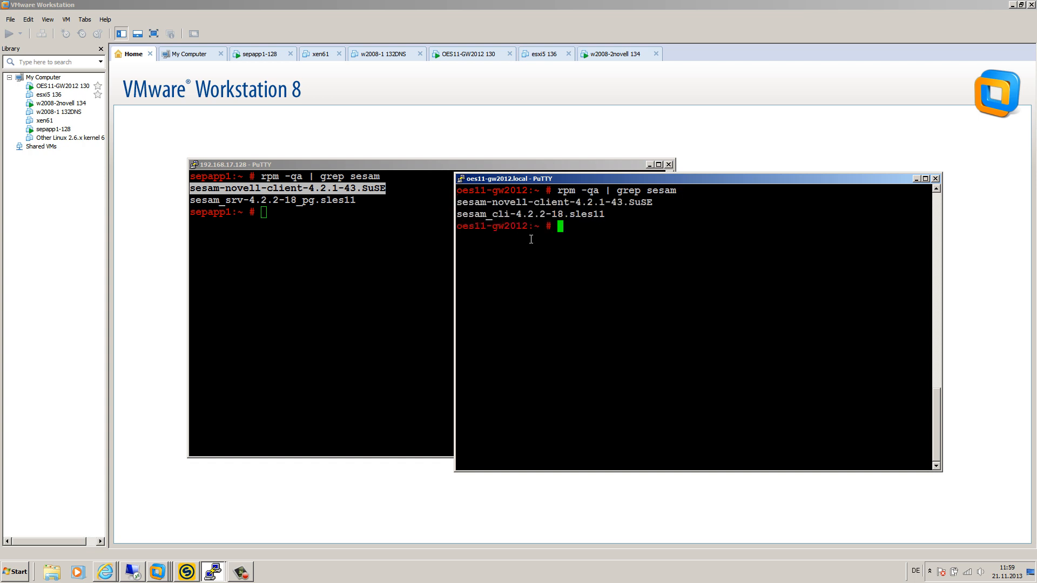
Step: Highlight the sesam_cli-4.2.2-18.sles11 and novell client package lines on oes11
left_click_drag(604, 214, 456, 215)
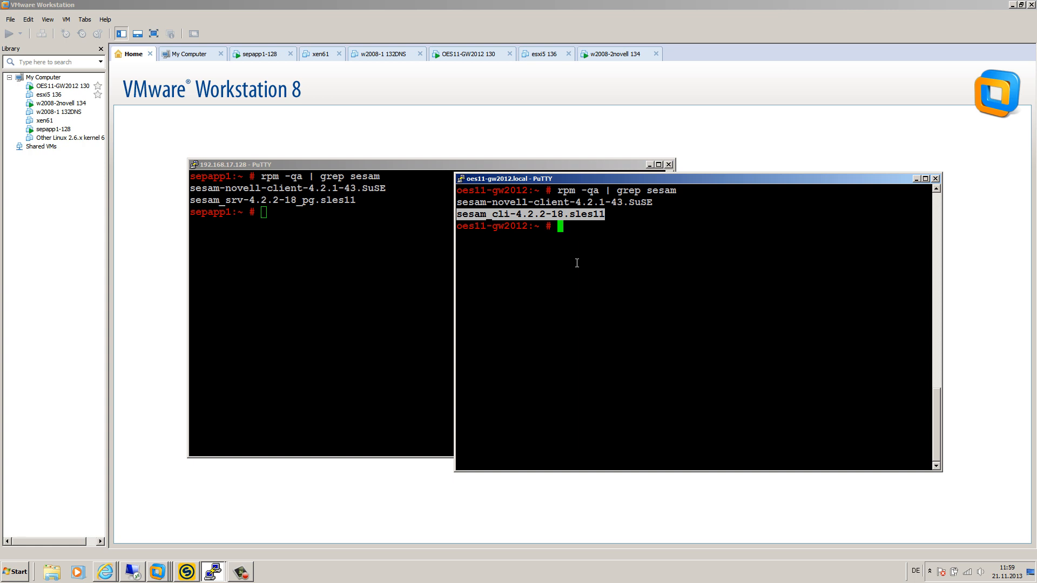
left_click(604, 215)
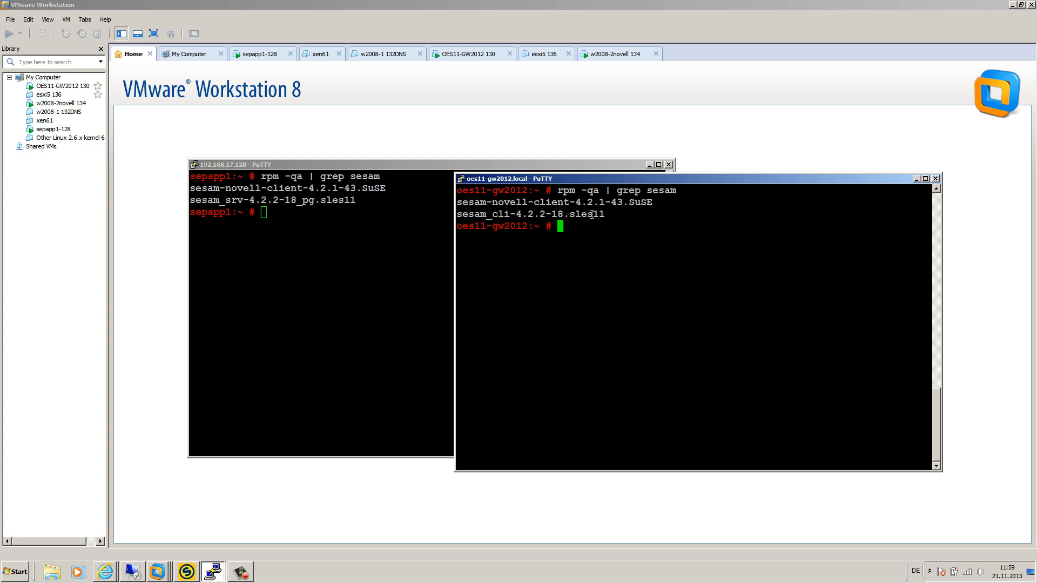
left_click_drag(604, 215, 652, 205)
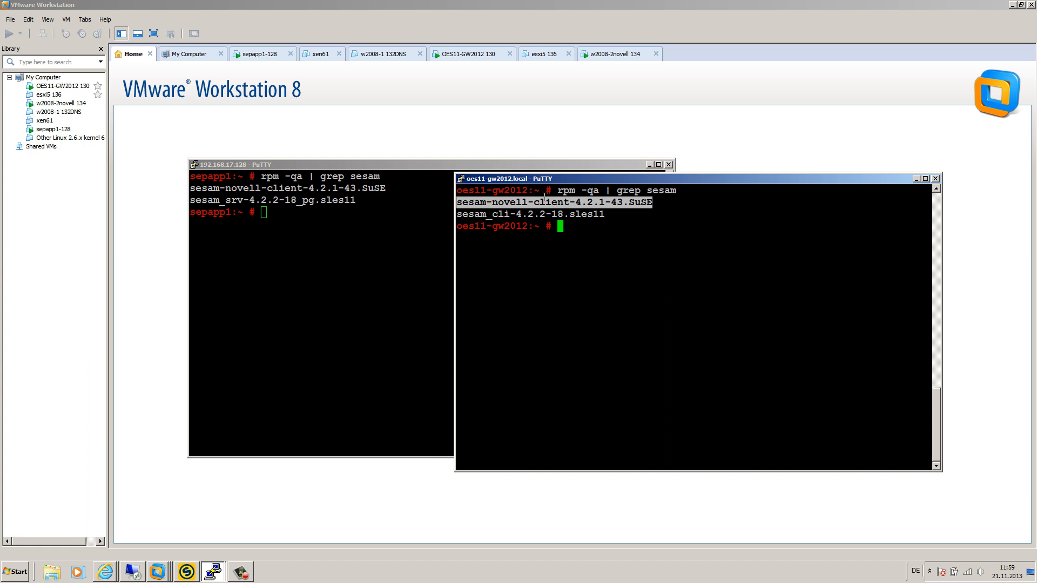
left_click_drag(457, 204, 665, 198)
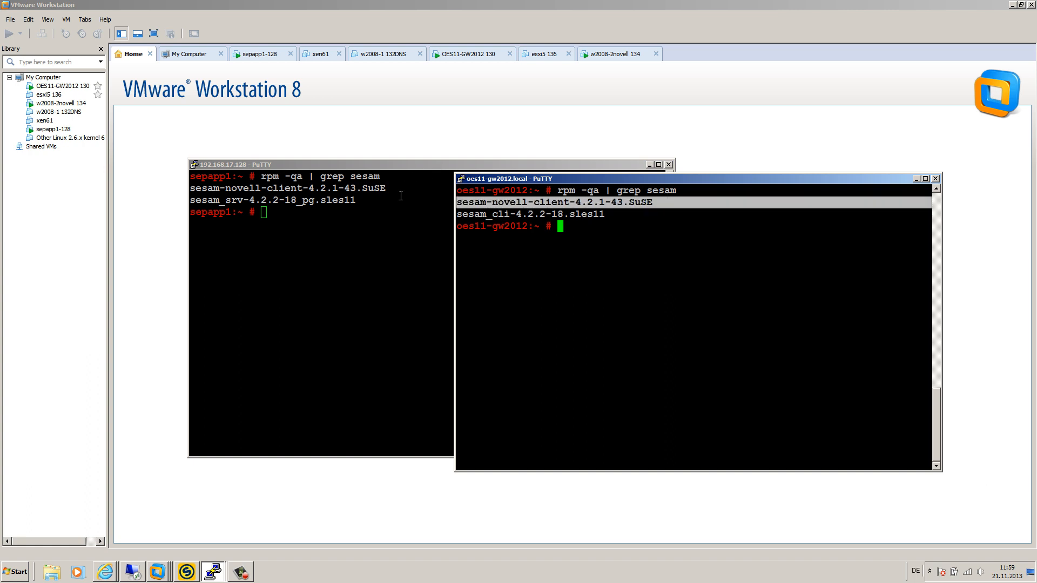
Step: Rearrange both PuTTY windows so both package lists show, with sepapp1 in front
left_click(391, 214)
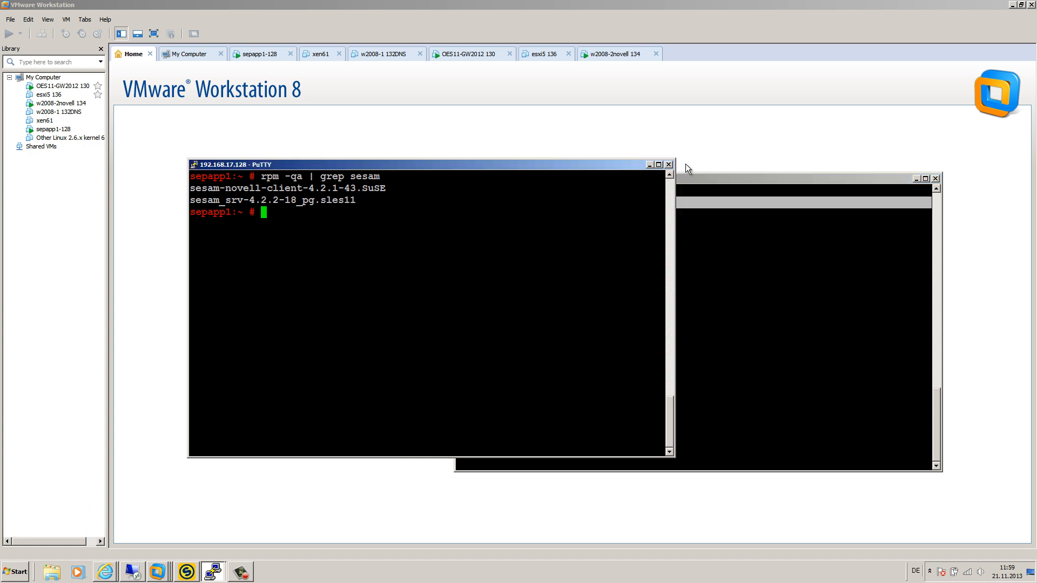
left_click_drag(614, 163, 667, 253)
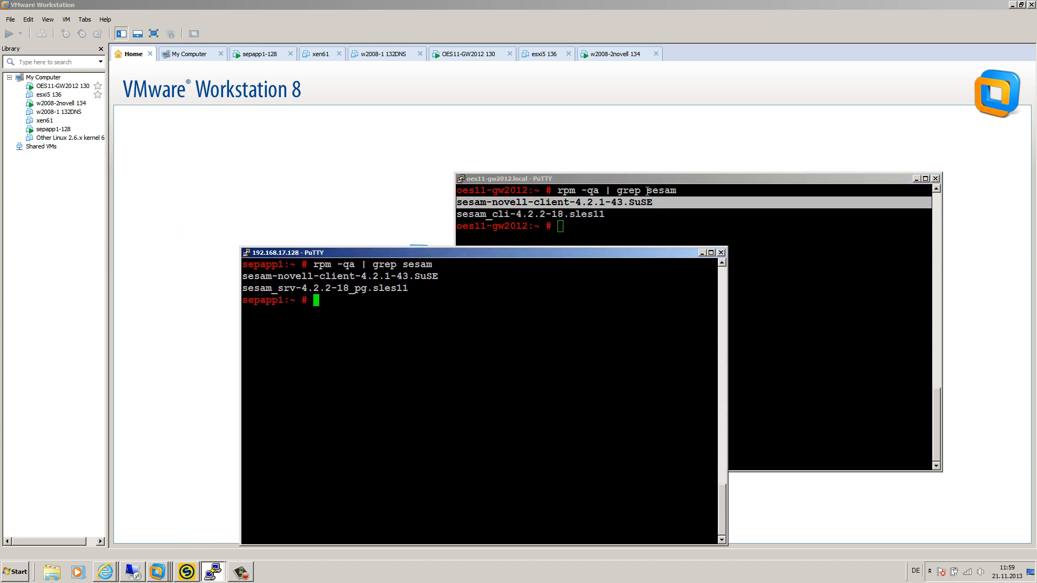
left_click_drag(632, 177, 606, 103)
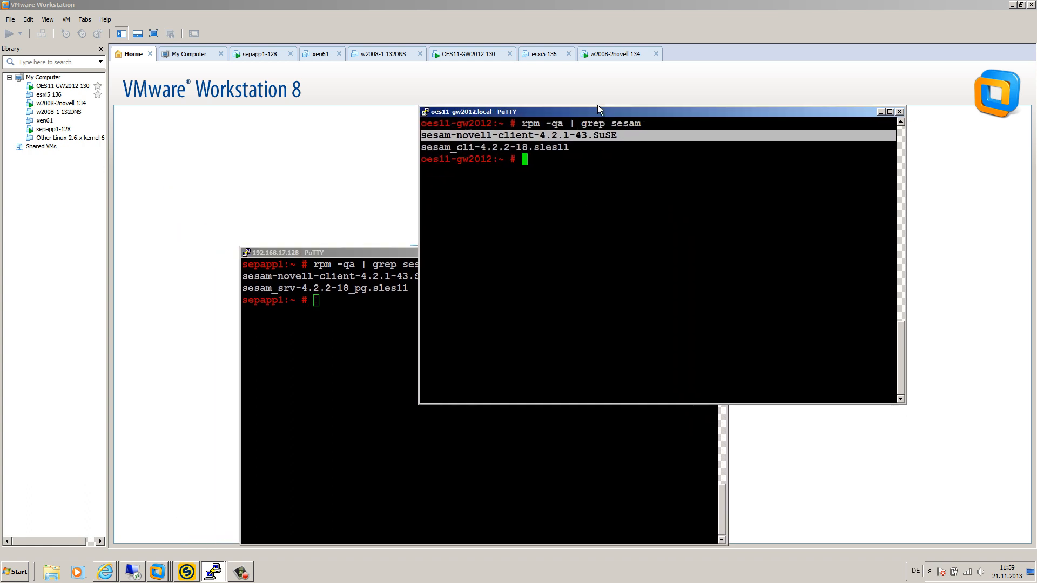
left_click(379, 254)
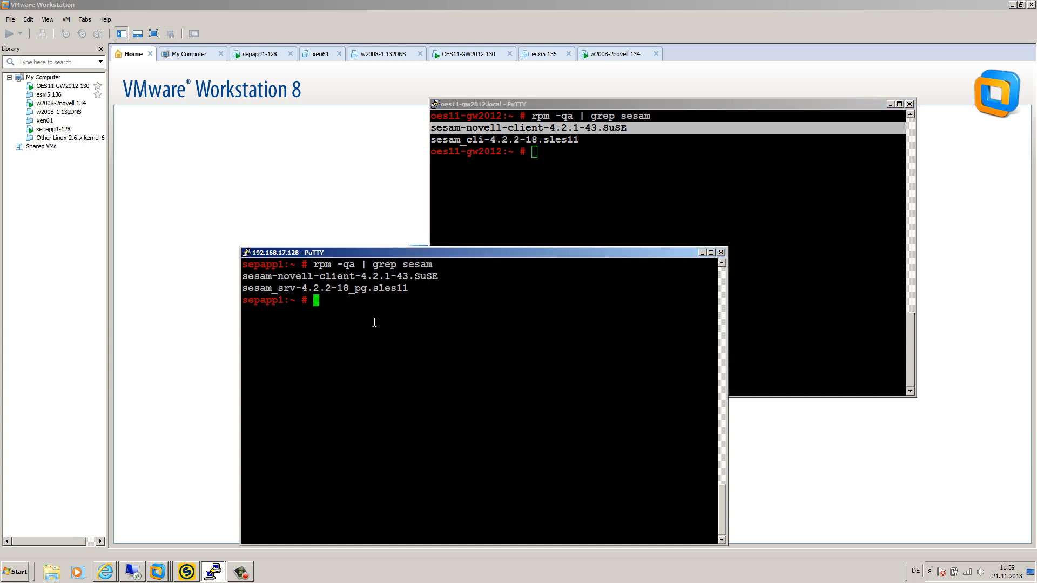
Step: Ping oes11-gw2012 from sepapp1 and stop it to confirm 0% packet loss
type("ping ")
type("oes")
type("11-")
type("gw")
type("2013")
key("Return")
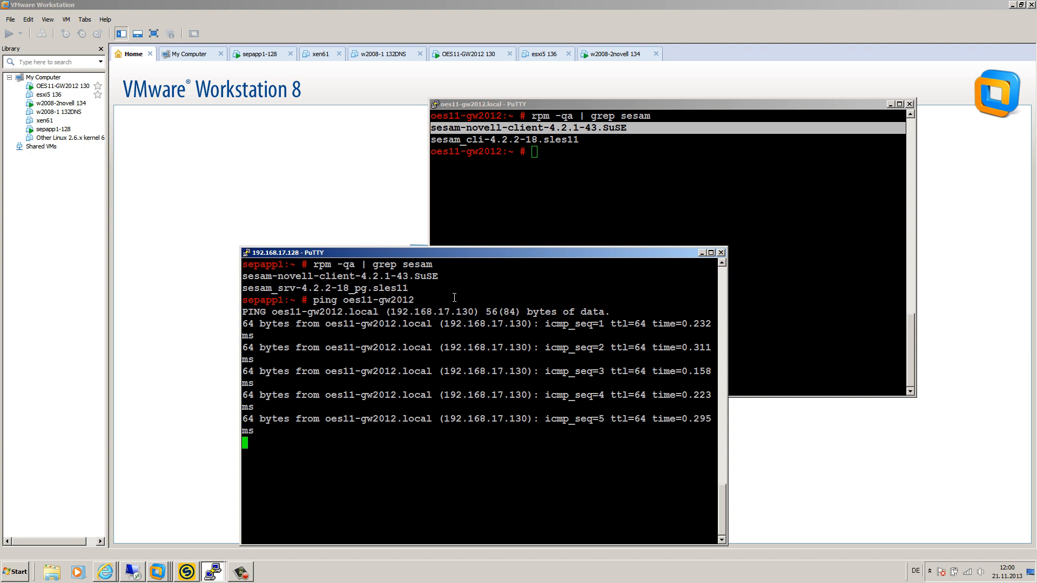
key("ctrl+c")
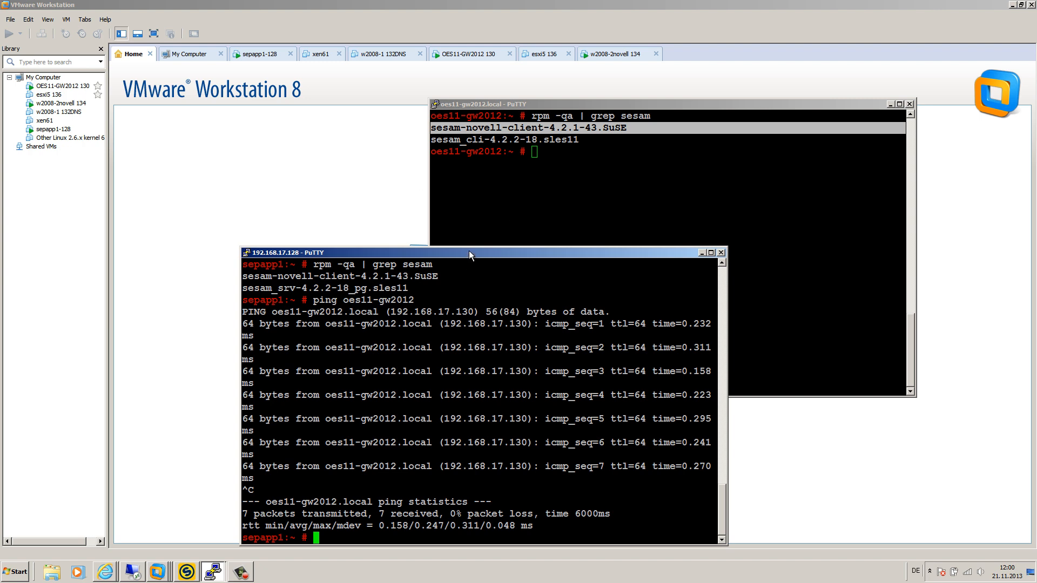
Step: Open /etc/hosts in vi on sepapp1
left_click_drag(469, 250, 474, 230)
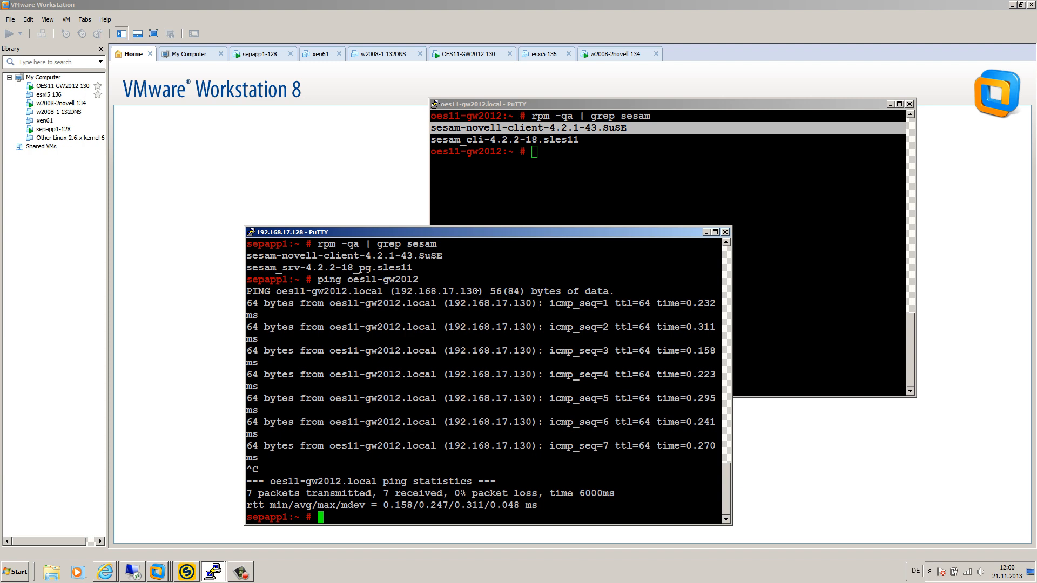
type("vi /etc/hosts")
key("Return")
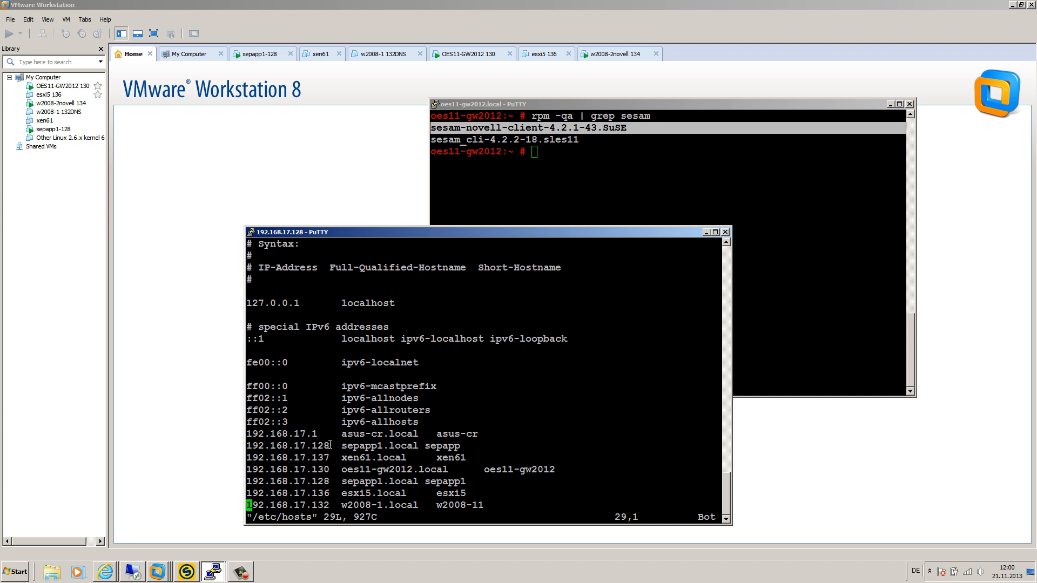
Step: Review the 127.0.0.1 localhost and 192.168.17.128 sepapp entries in the hosts file
left_click_drag(330, 445, 246, 445)
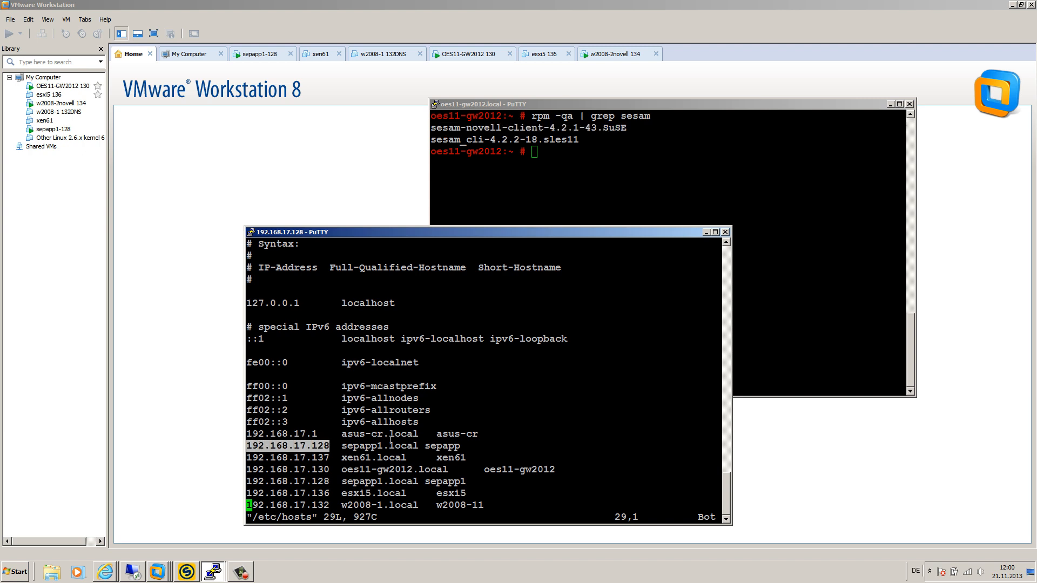
left_click_drag(306, 302, 246, 303)
left_click_drag(344, 305, 394, 303)
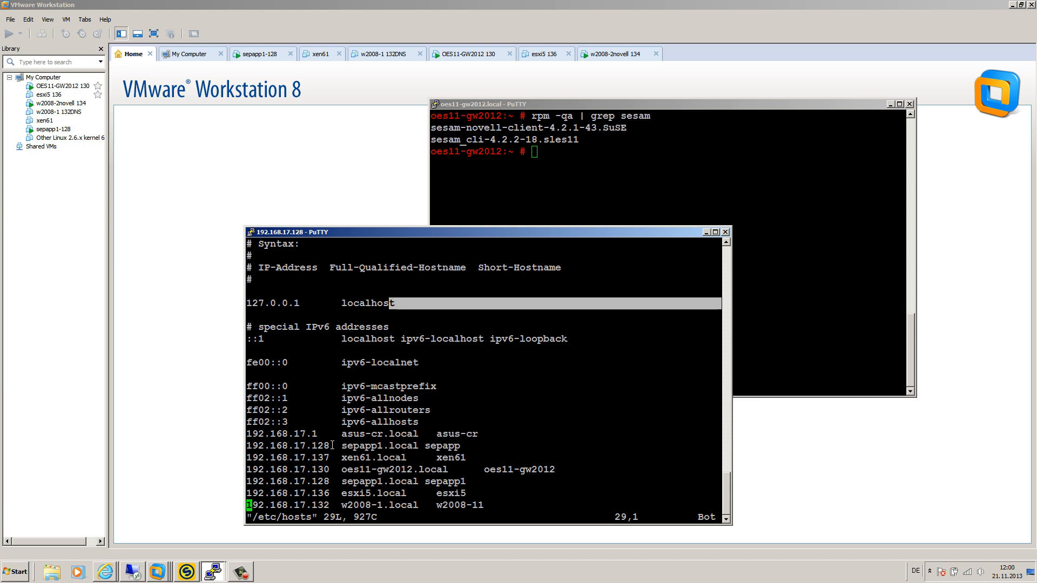
left_click_drag(305, 303, 247, 296)
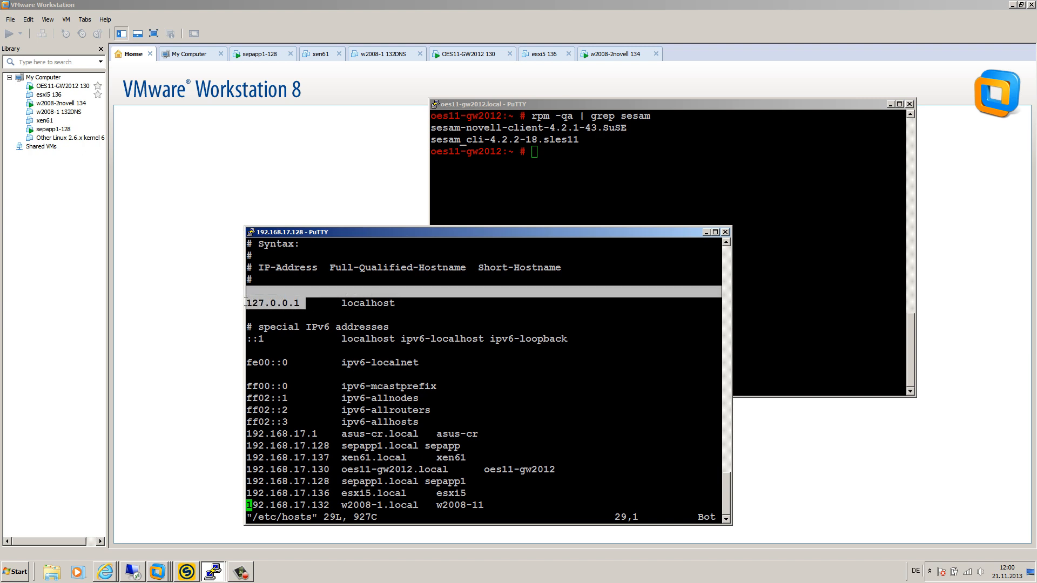
left_click(306, 302)
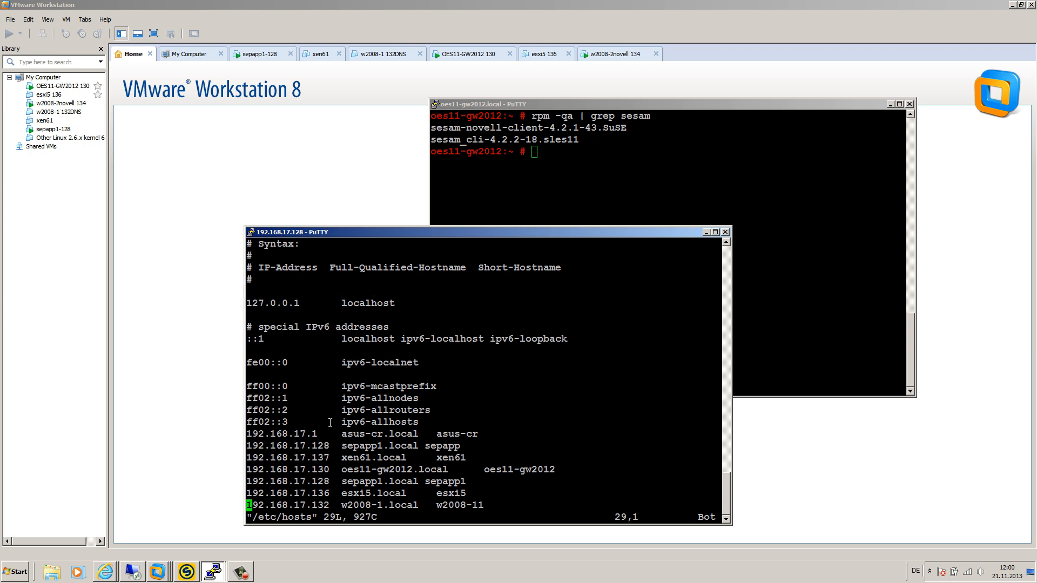
left_click_drag(336, 446, 251, 445)
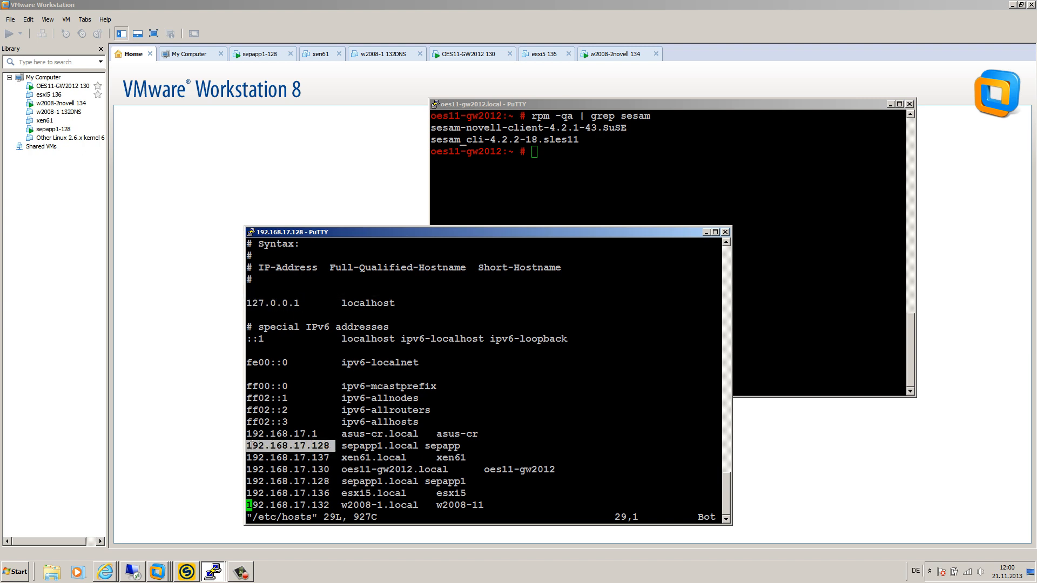
left_click_drag(341, 446, 461, 444)
left_click(380, 446)
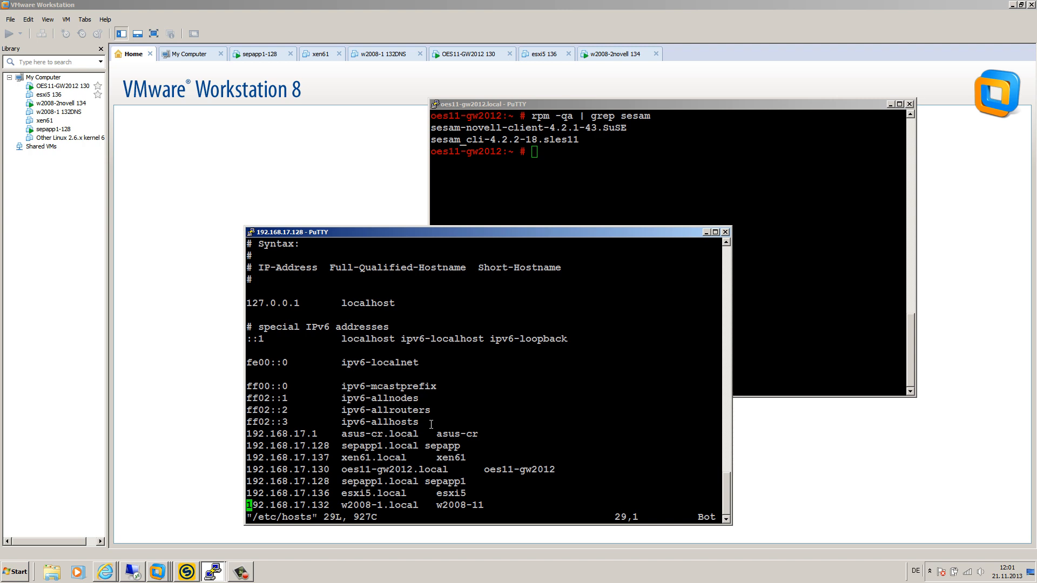
Step: Type 'app1' into the sepapp entry on line 24, then save and exit with :x
key("Up")
key("Up")
key("Up")
key("Up")
key("Up")
key("Right")
key("Right")
key("Right")
key("Right")
key("Right")
key("Right")
key("Right")
key("Right")
key("Right")
key("Right")
key("Right")
key("Right")
key("Right")
key("Right")
key("Right")
key("Right")
key("Right")
key("Right")
key("Right")
key("Right")
key("Right")
key("Right")
key("Right")
key("Right")
key("Right")
key("Right")
key("Right")
key("Right")
key("Right")
key("Right")
type("app1")
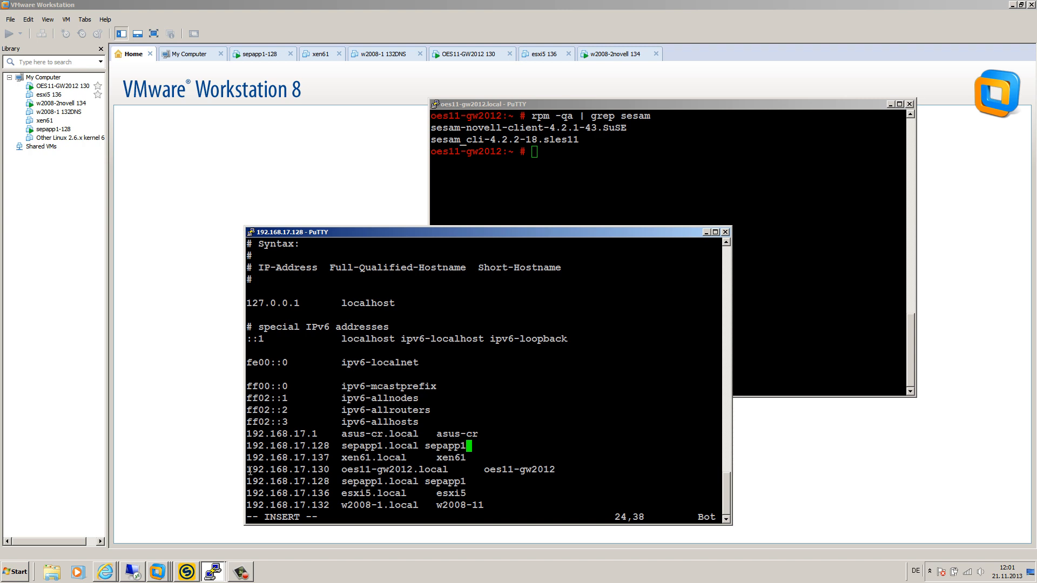
left_click_drag(249, 469, 557, 472)
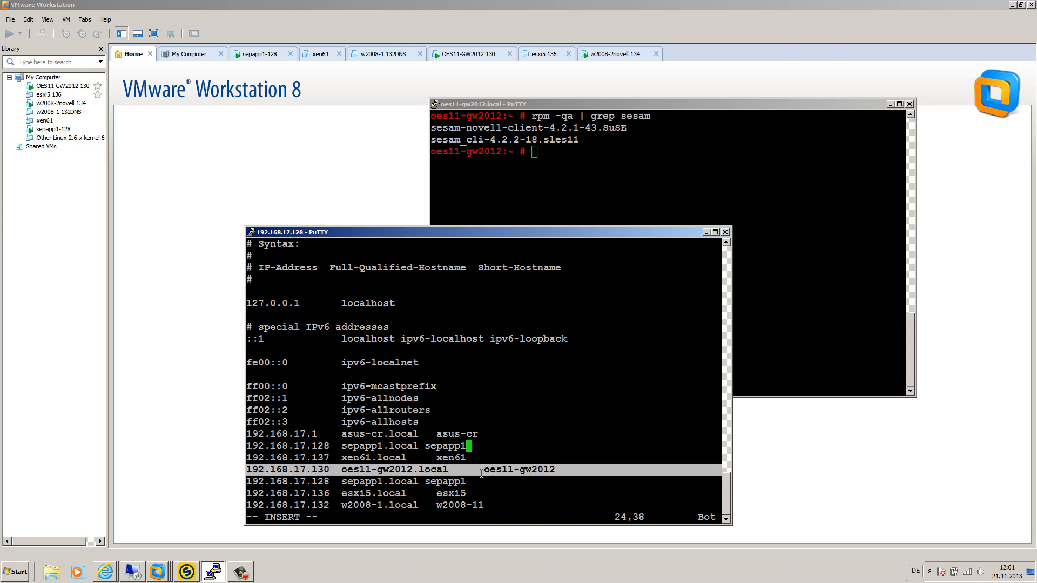
left_click(492, 445)
key("Escape")
type(":x")
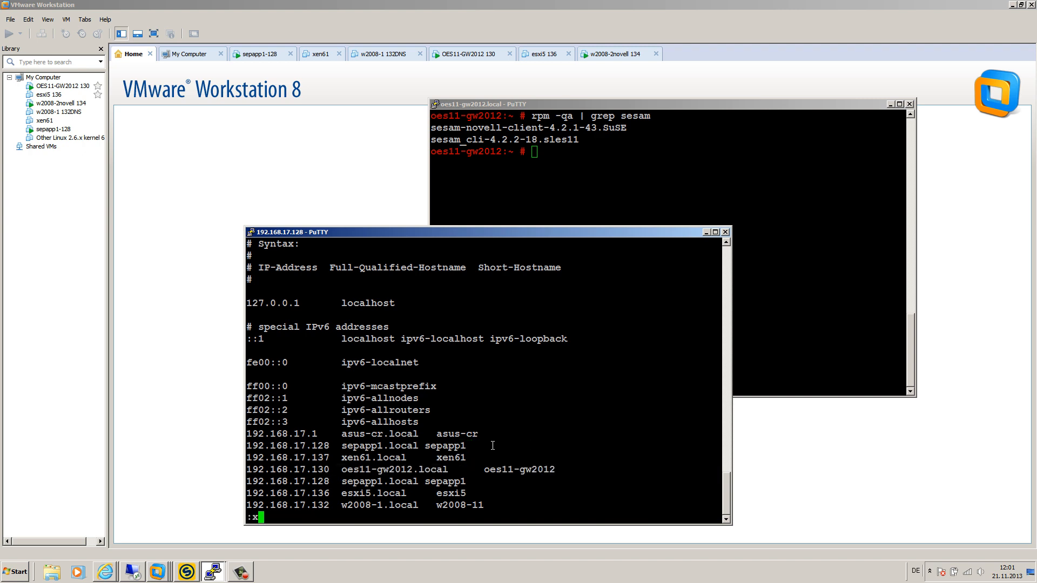
key("Return")
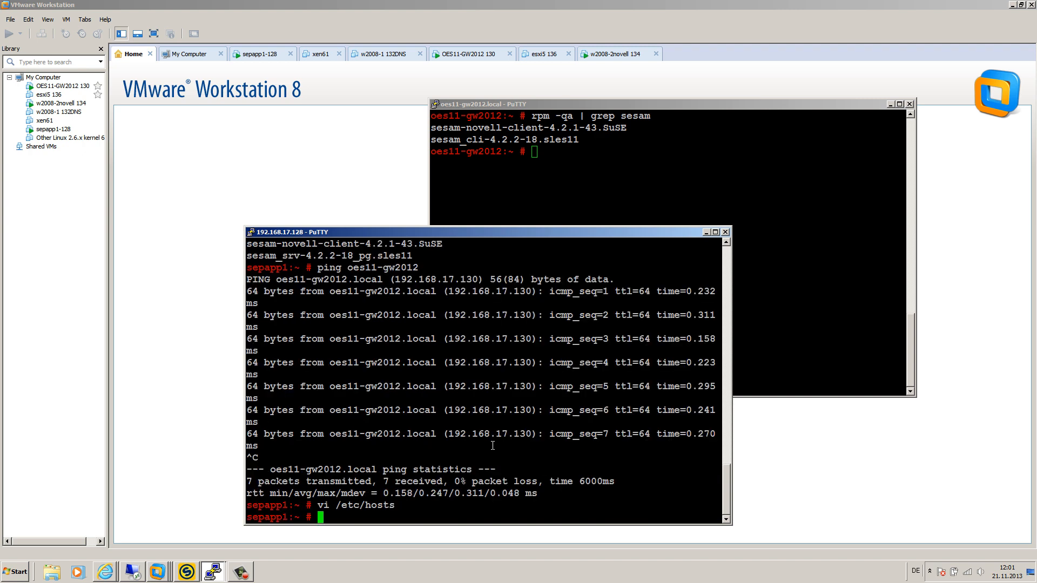
Step: On oes11-gw2012, open /etc/hosts and check its sepapp1 and oes11-gw2012 entries
left_click(710, 192)
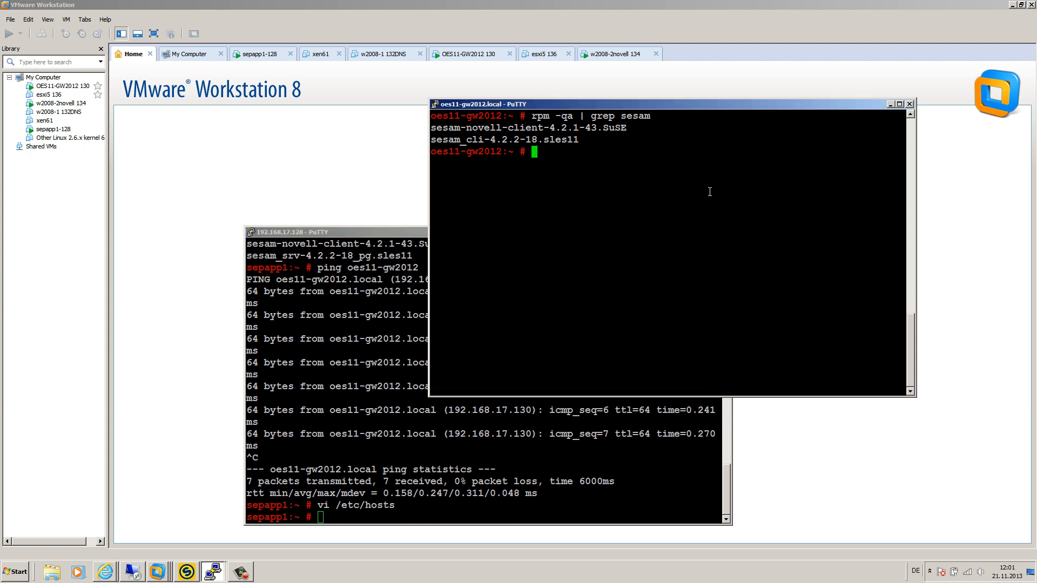
type("vi /etc/hosts")
key("Return")
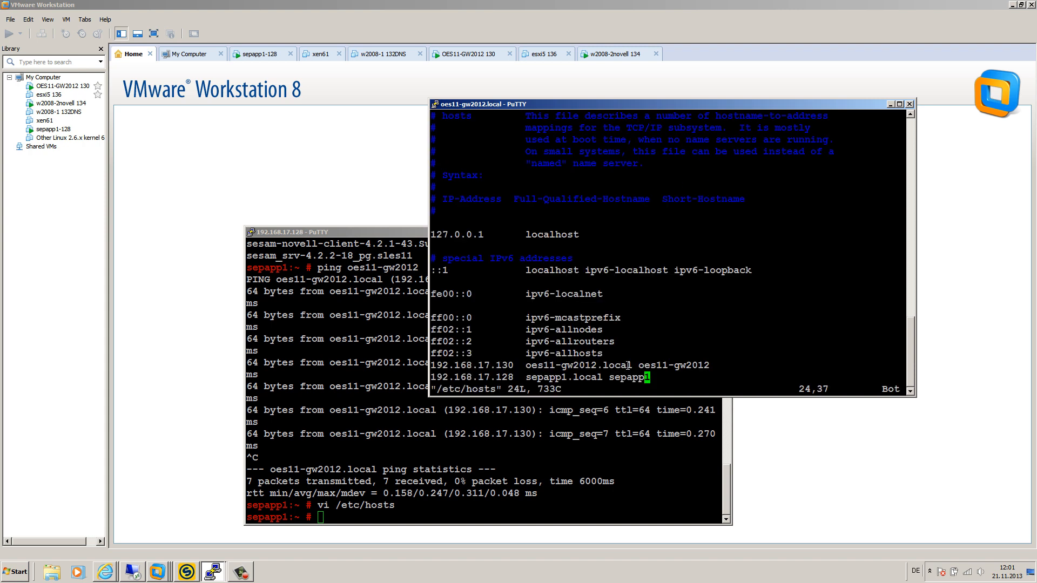
left_click_drag(653, 376, 432, 377)
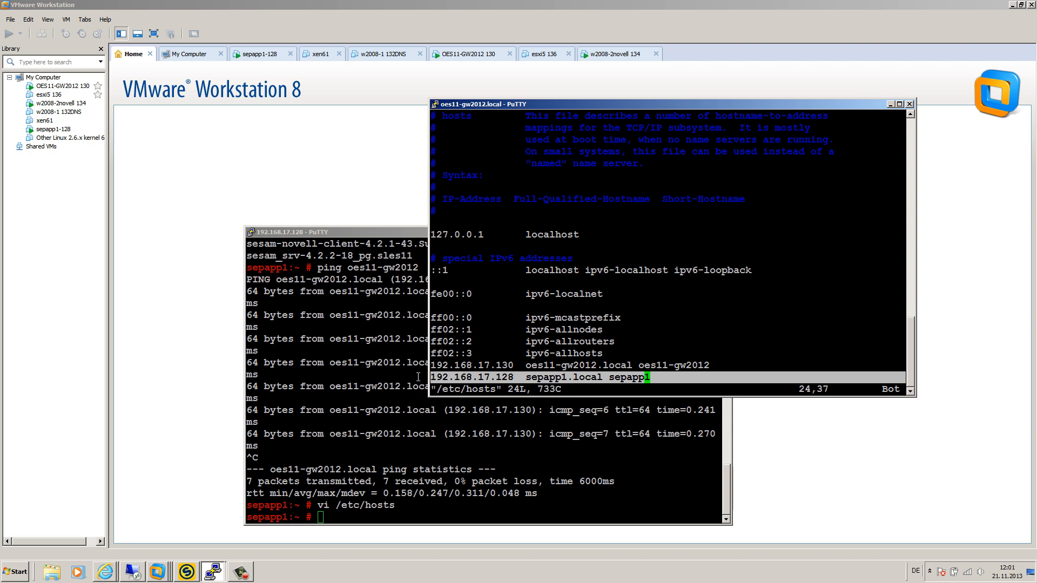
left_click_drag(431, 366, 711, 367)
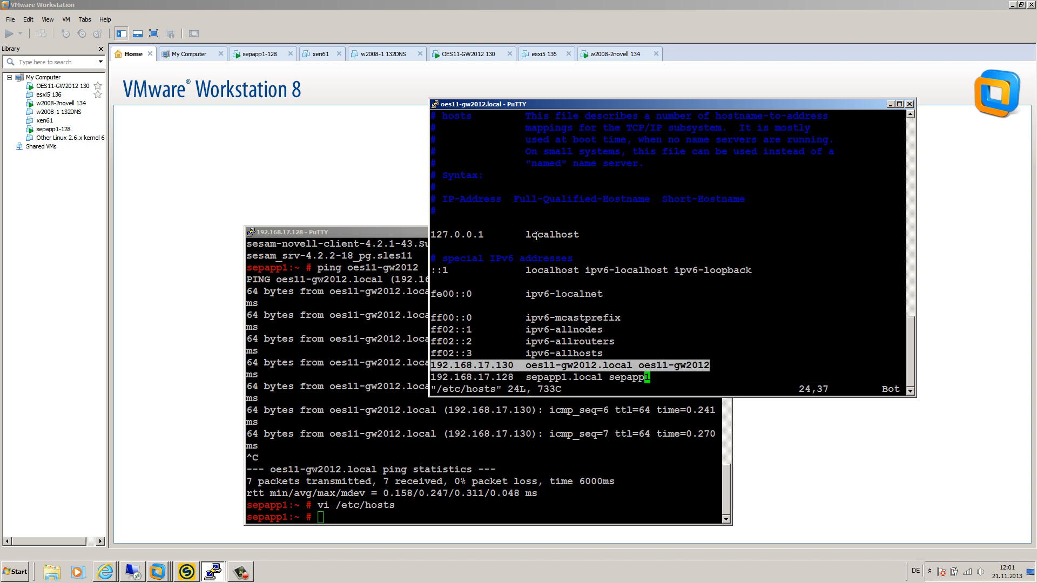
left_click(669, 302)
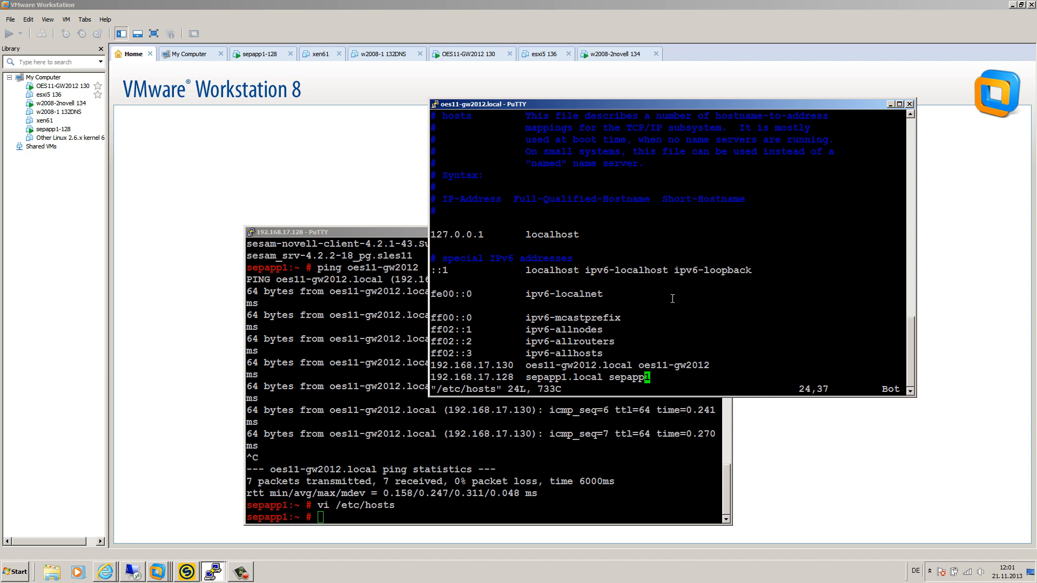
Step: Close the hosts file with :wq and mark the installed sesam_cli package line
type(":wq")
key("Return")
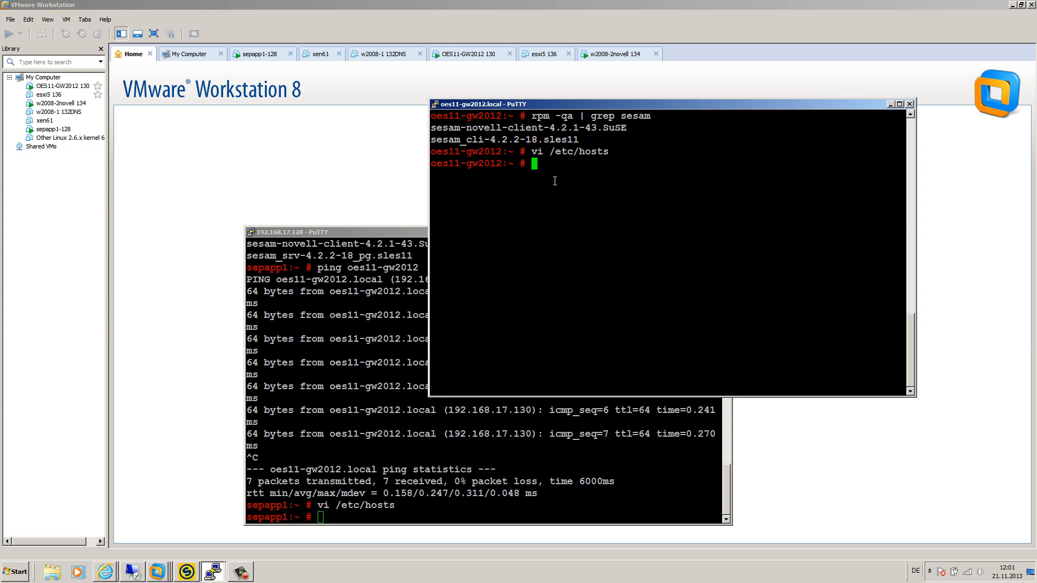
left_click_drag(585, 140, 436, 141)
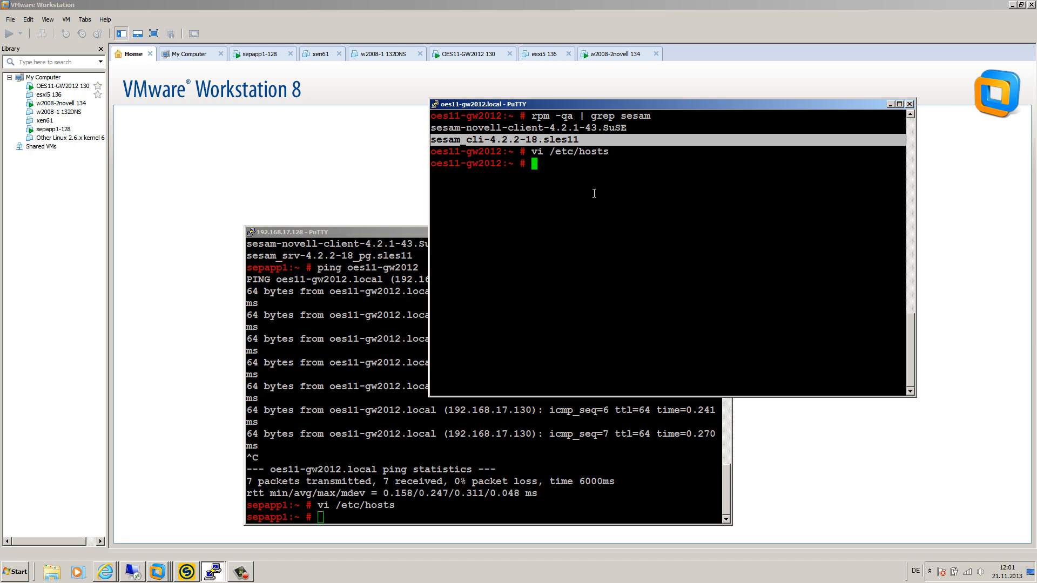
left_click(105, 573)
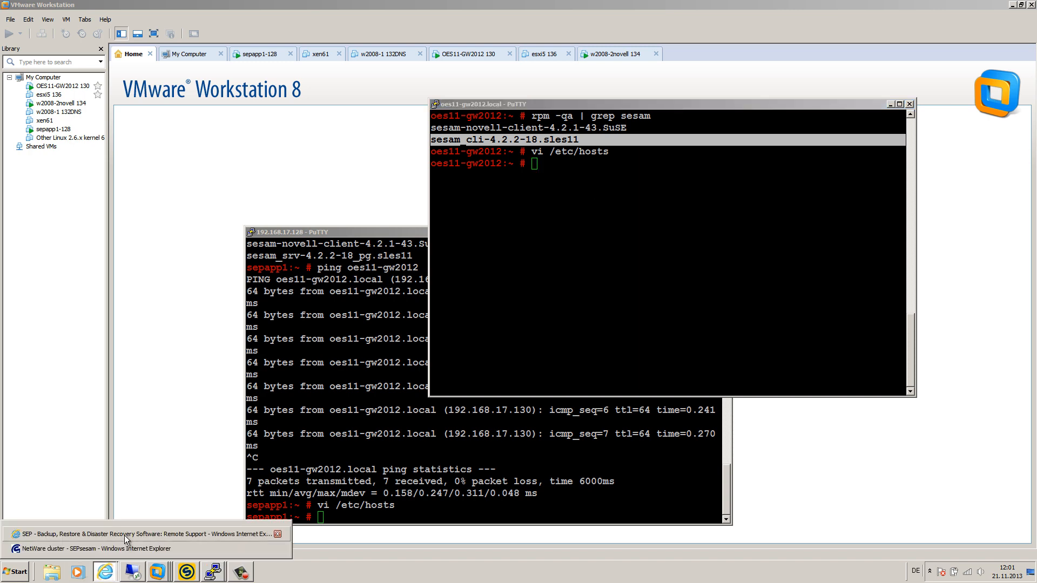
Step: Load the SEP download center download.sep.de in a new Internet Explorer tab
left_click(113, 547)
left_click(556, 21)
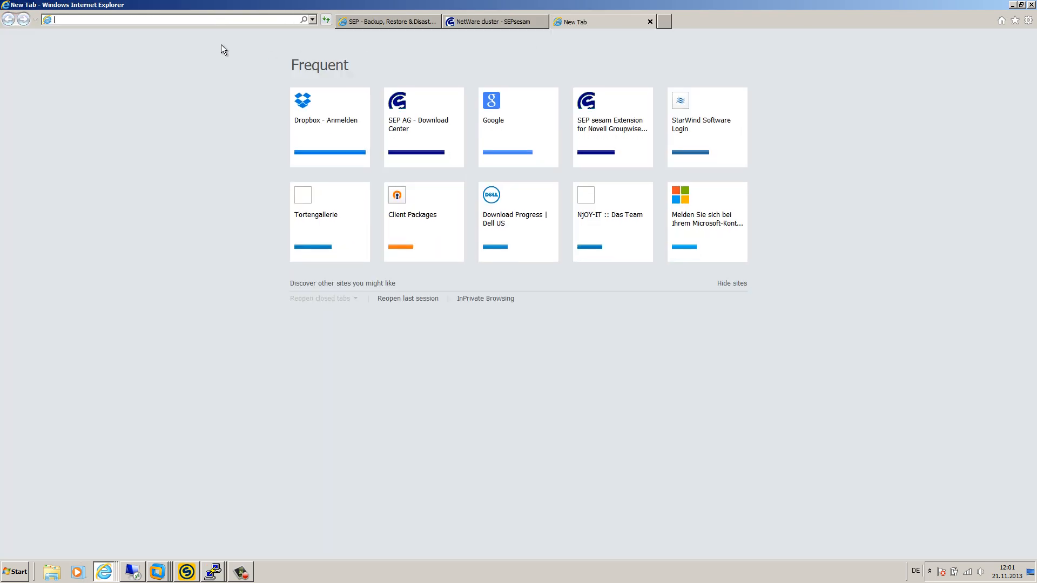
type("downlo")
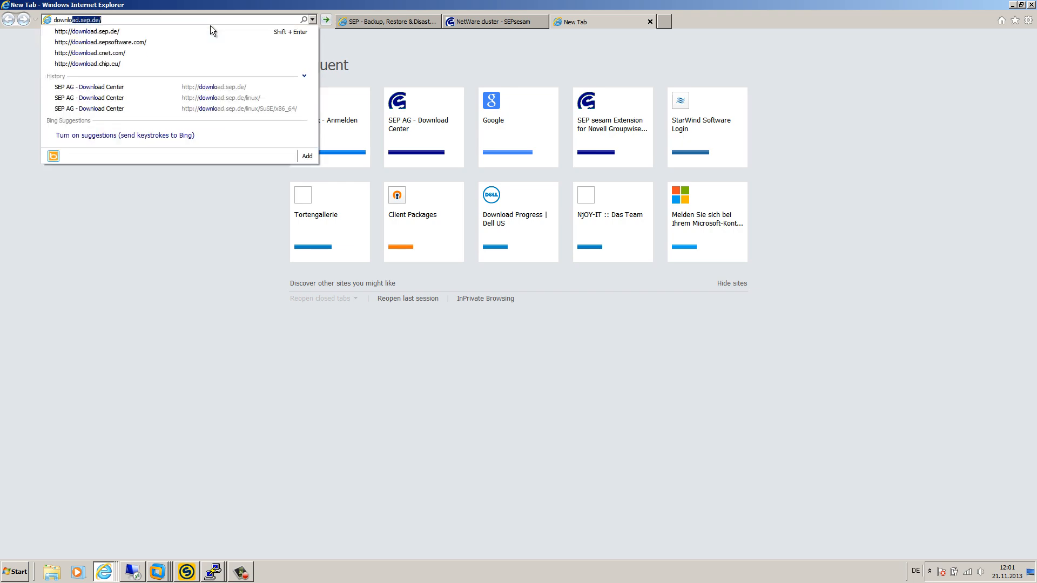
key("Down")
key("Return")
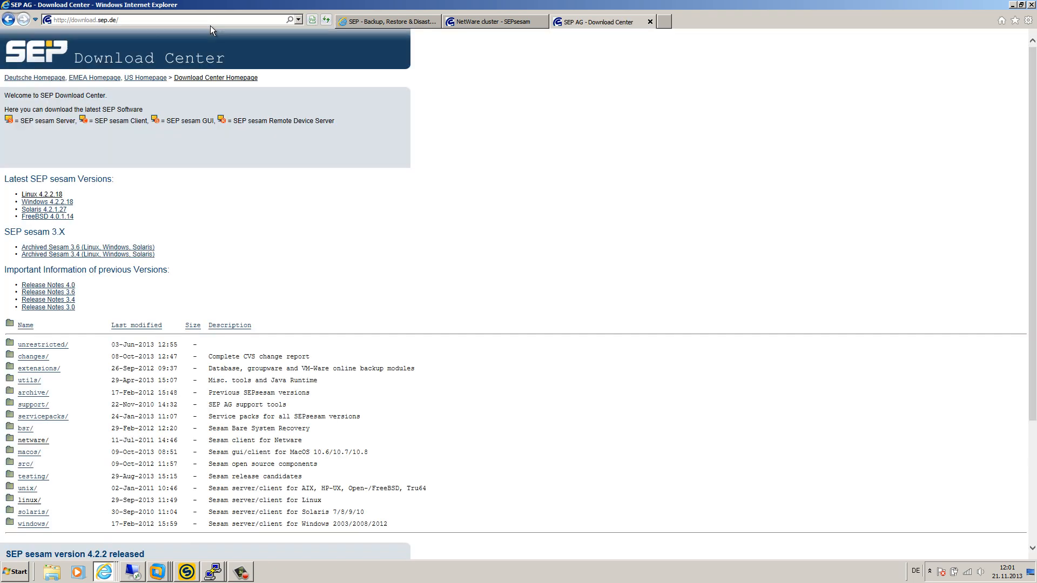
scroll(141, 279, "down", 3)
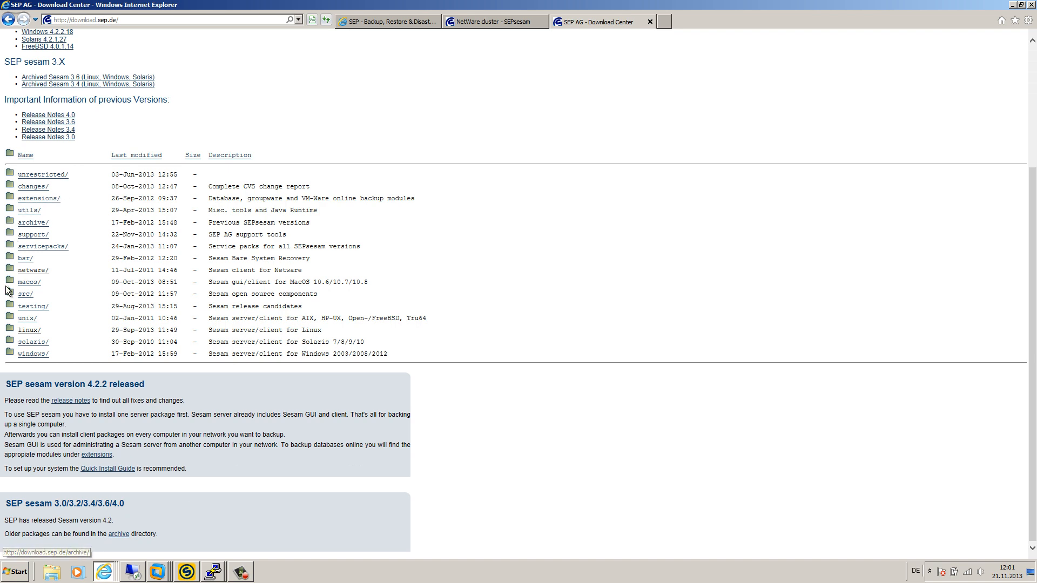
Step: Browse to linux/SuSE/x86_64/SLES11/ and mark the sesam_cli rpm file name
left_click(40, 330)
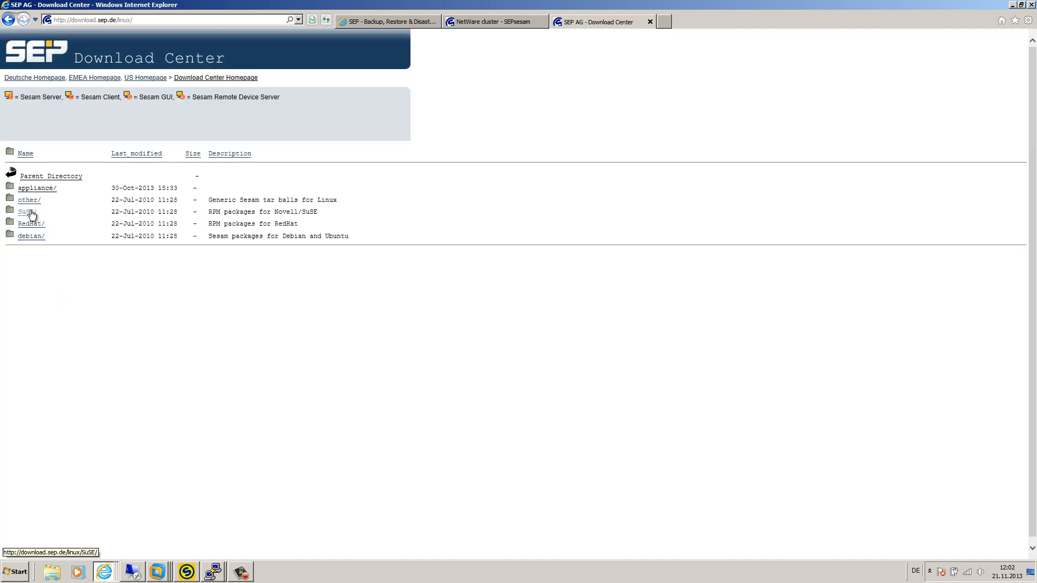
left_click(32, 215)
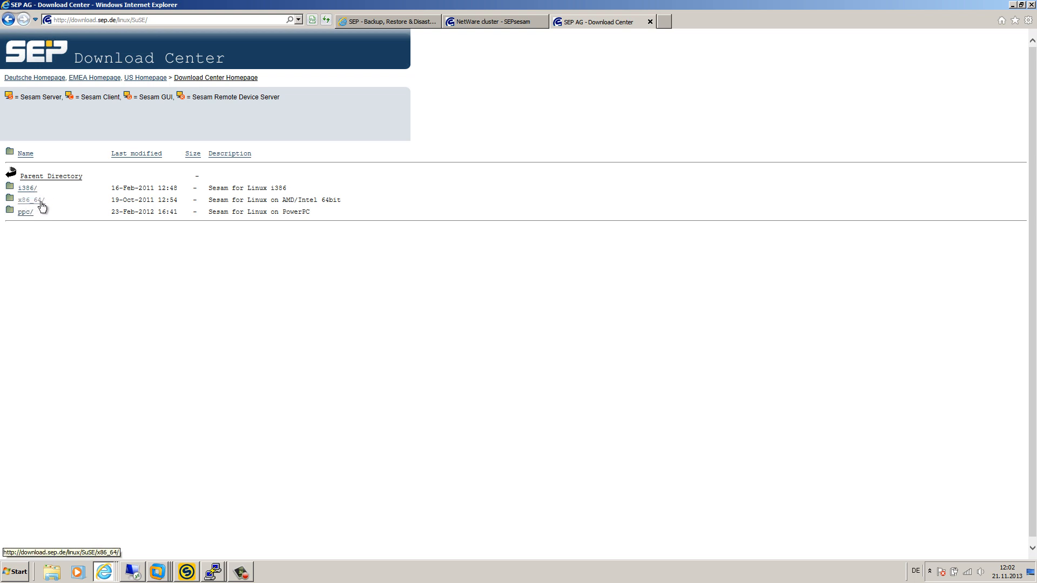
left_click(35, 201)
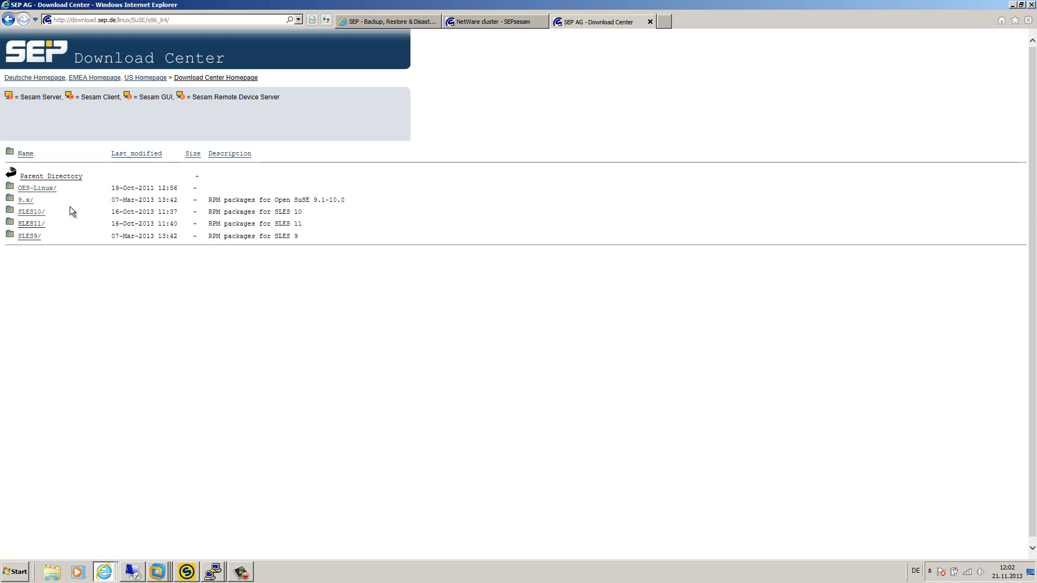
left_click(32, 223)
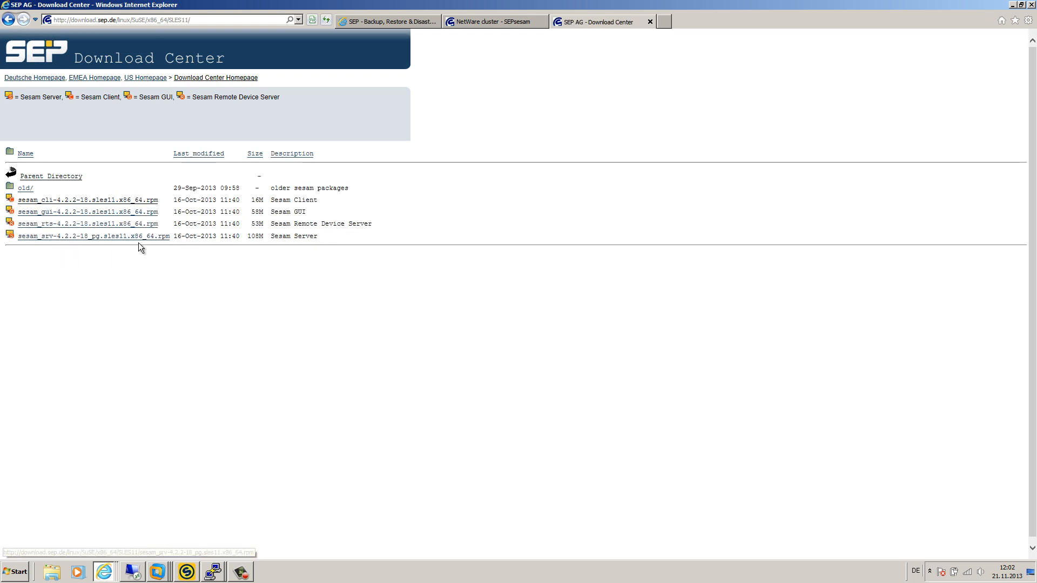
left_click_drag(164, 201, 19, 202)
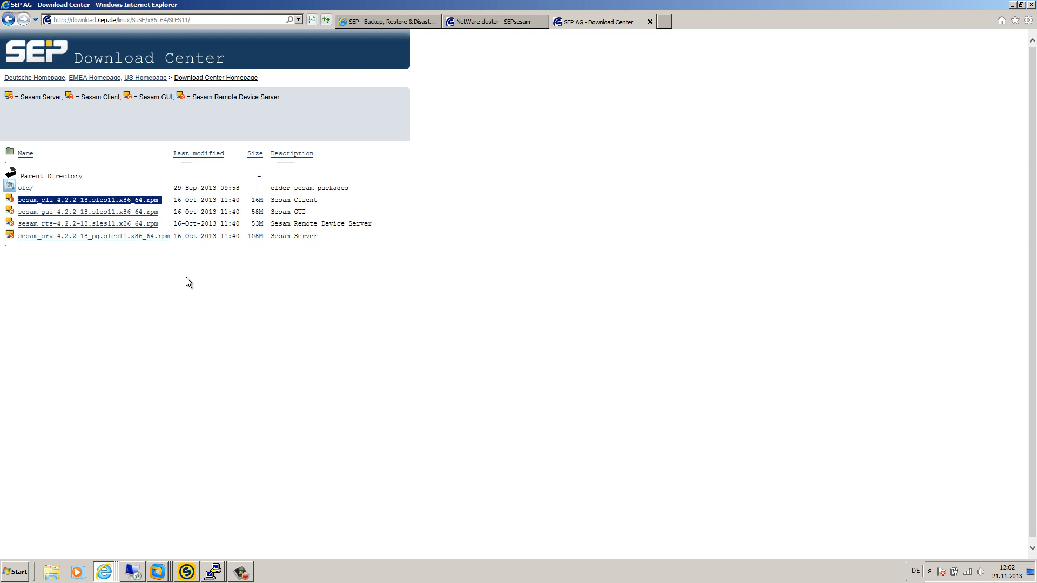
left_click(213, 571)
left_click(222, 547)
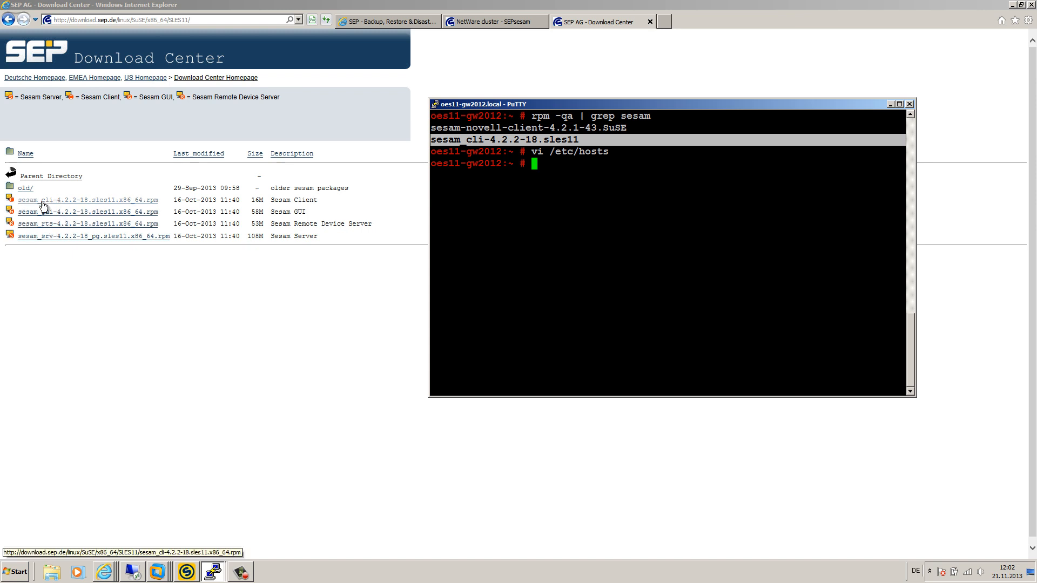
Step: Open /etc/opt/novell/sms/smdrd.conf in vi on oes11-gw2012, building the path with Tab completion
left_click(496, 140)
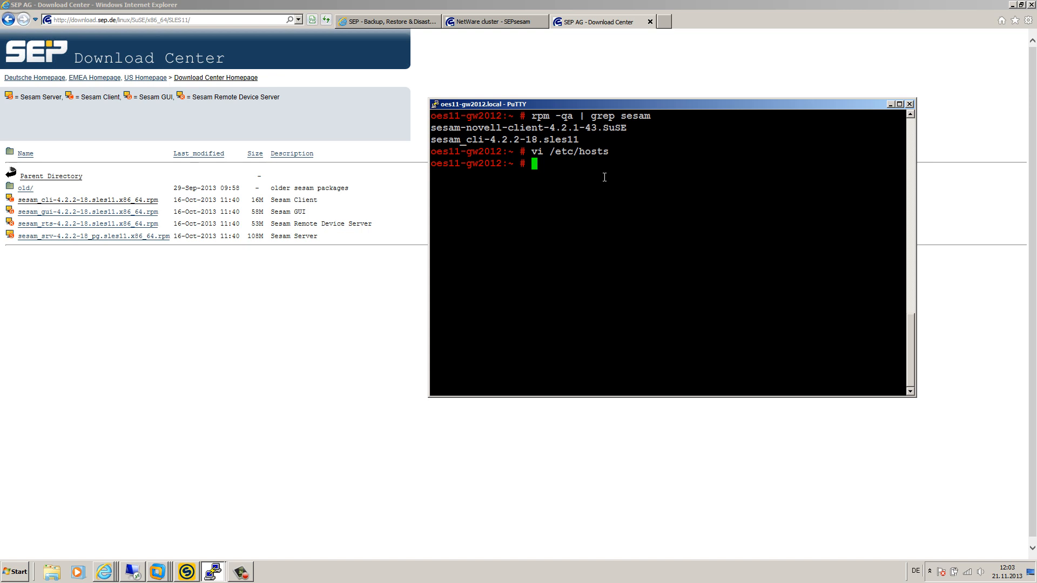
type("vi /e")
key("Tab")
type("op")
key("Tab")
key("Tab")
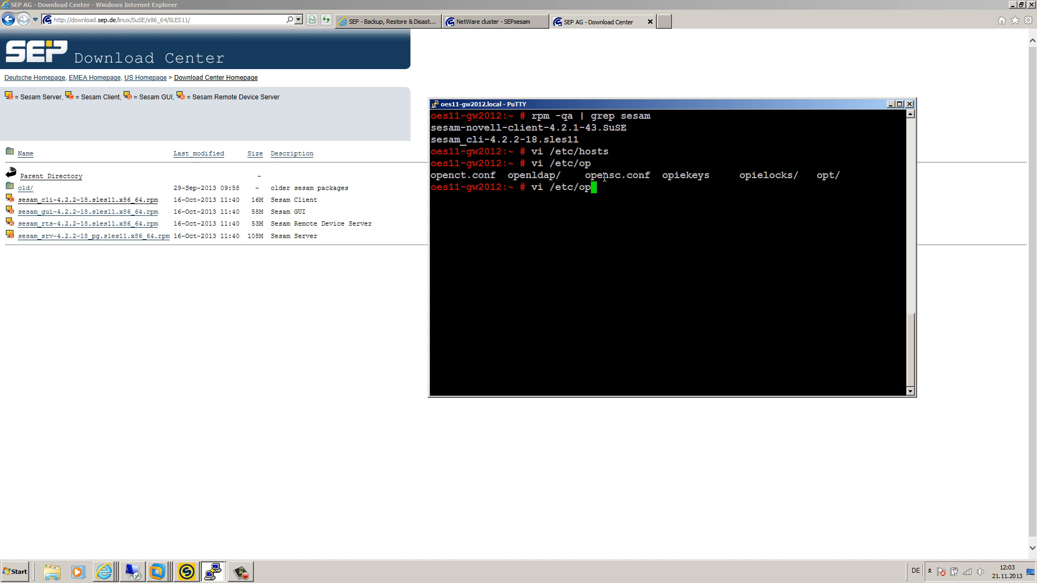
type("t")
key("Tab")
type("n")
key("Tab")
type("s")
key("Tab")
key("Tab")
key("Tab")
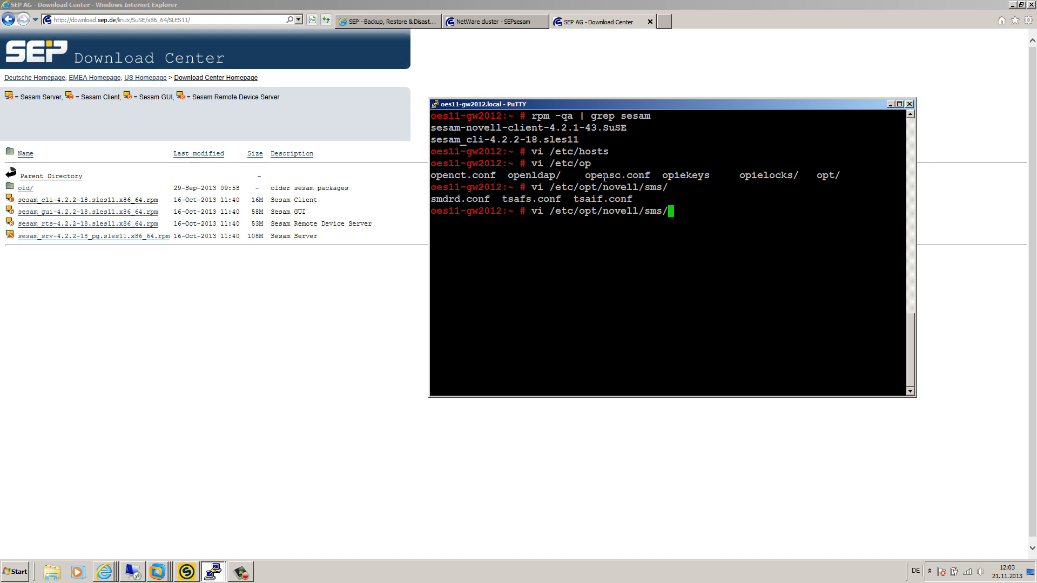
type("sm")
key("Tab")
key("Return")
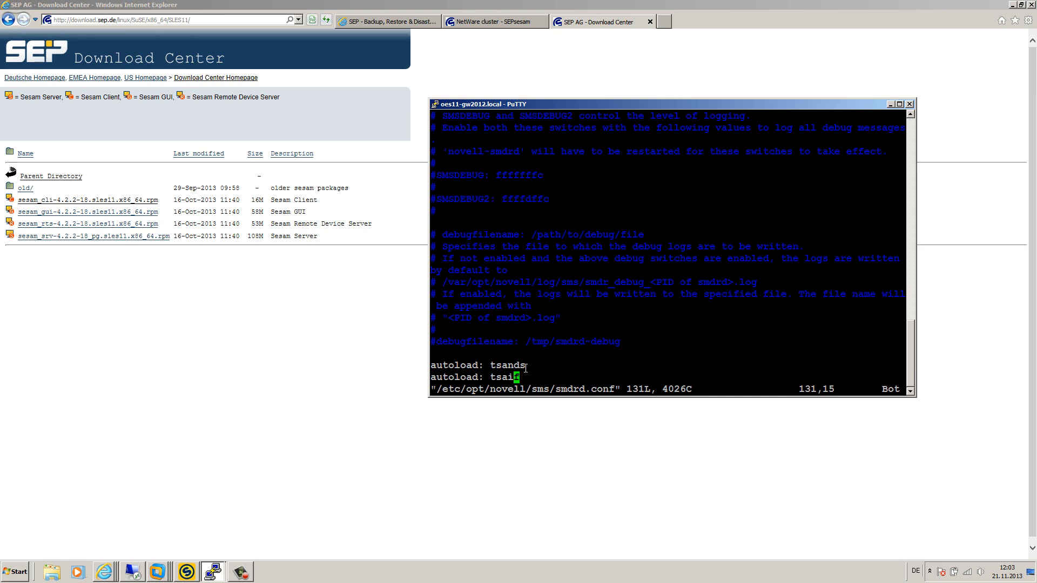
Step: Locate the autoload tsafs line and inspect its --EnableGW option
scroll(516, 358, "up", 10)
scroll(517, 358, "down", 10)
key("Up")
key("Up")
key("Up")
key("Up")
key("Up")
key("Up")
key("Up")
key("Up")
key("Up")
key("Up")
key("Up")
key("Up")
key("Up")
key("Up")
key("Up")
key("Up")
key("Up")
key("Up")
key("Up")
key("Up")
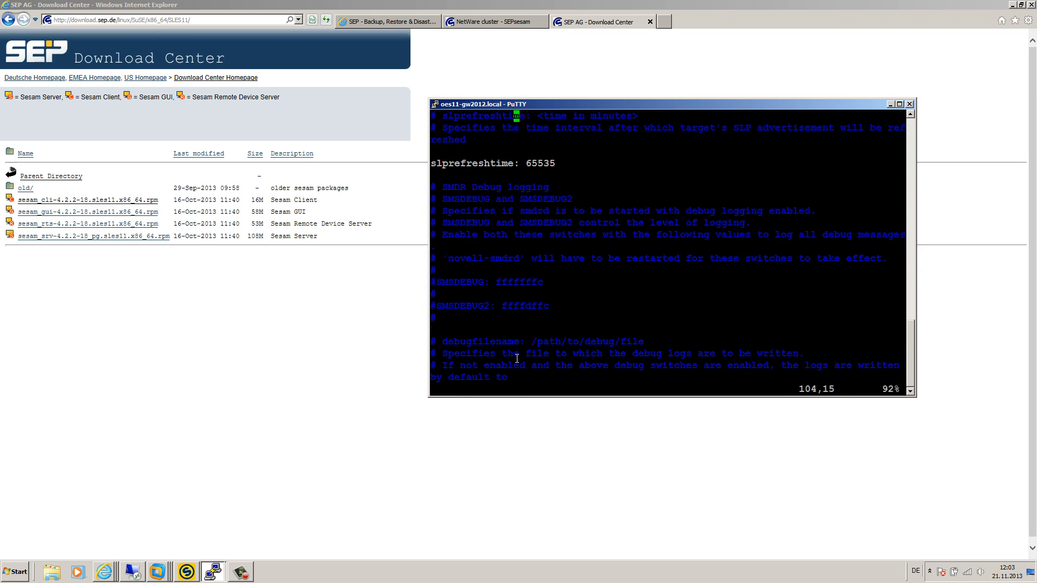
key("Up")
key("Up")
key("Up")
key("Up")
key("Up")
key("Up")
key("Up")
key("Up")
key("Up")
key("Up")
key("Up")
key("Up")
key("Up")
key("Up")
key("Up")
key("Up")
key("Up")
key("Up")
key("Up")
key("Up")
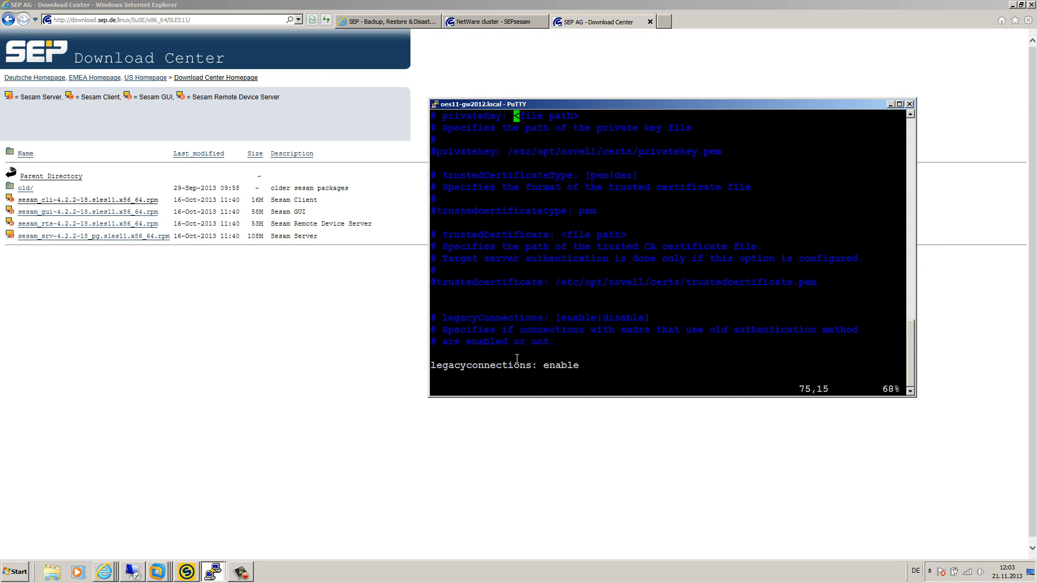
key("Up")
key("Up")
key("Up")
key("Up")
key("Up")
key("Up")
key("Up")
key("Up")
key("Up")
key("Up")
key("Up")
key("Up")
key("Up")
key("Up")
key("Up")
key("Up")
key("Up")
key("Up")
key("Up")
key("Up")
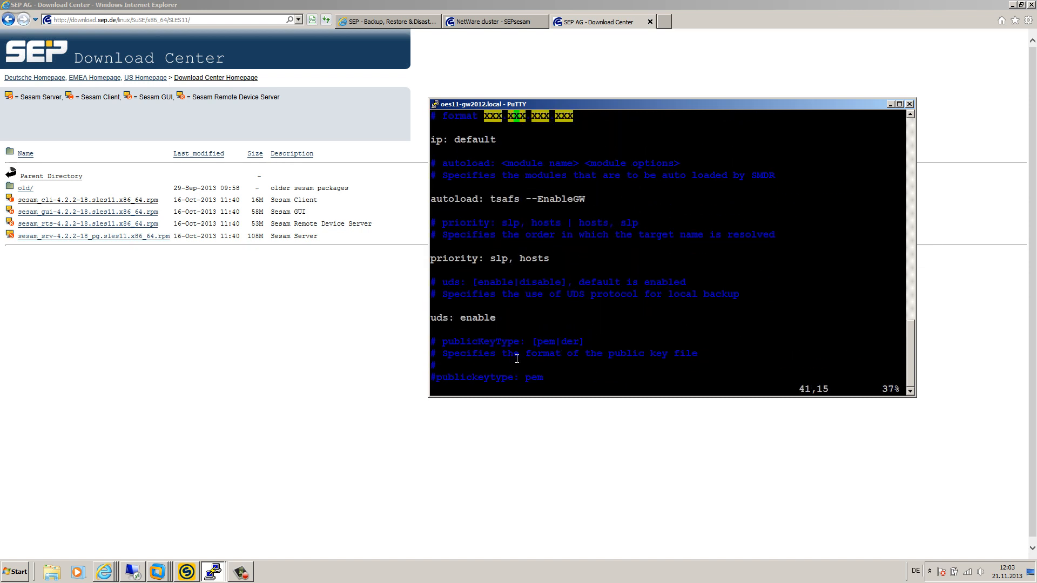
key("Down")
key("Down")
key("Down")
key("Down")
key("Down")
key("Down")
key("Down")
key("Down")
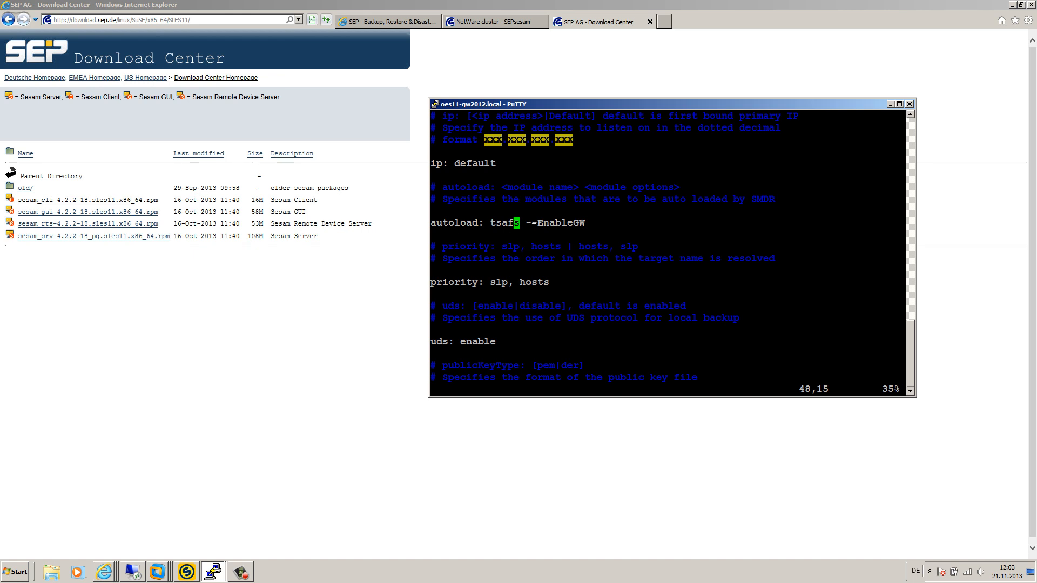
left_click_drag(527, 224, 559, 223)
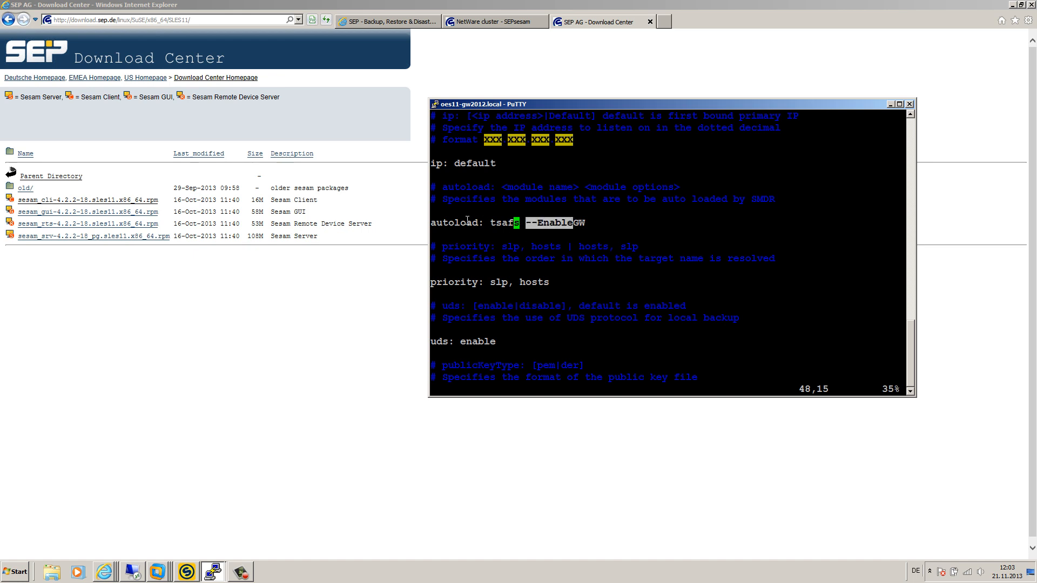
left_click_drag(431, 222, 520, 219)
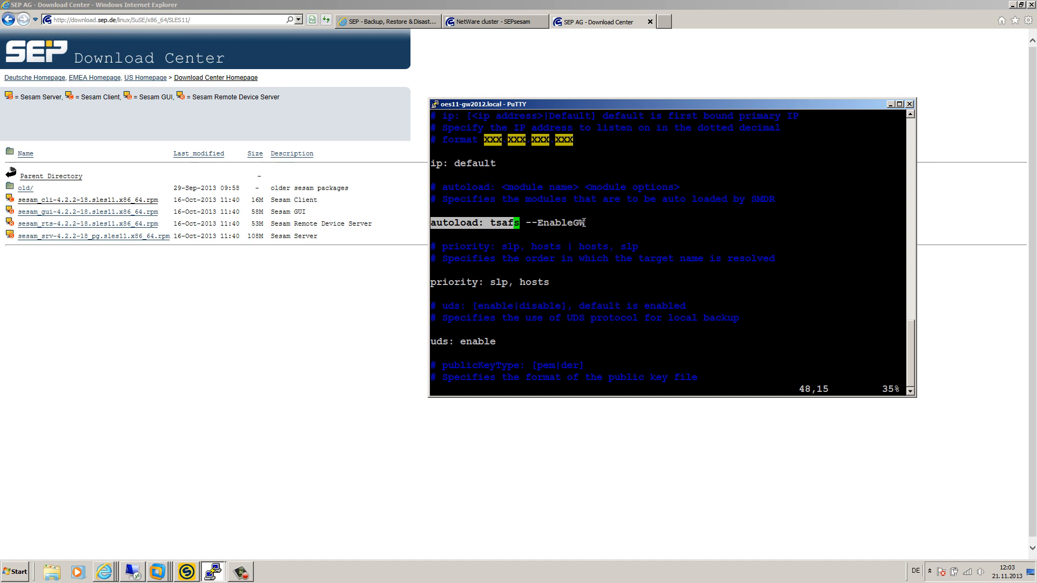
left_click_drag(585, 224, 528, 223)
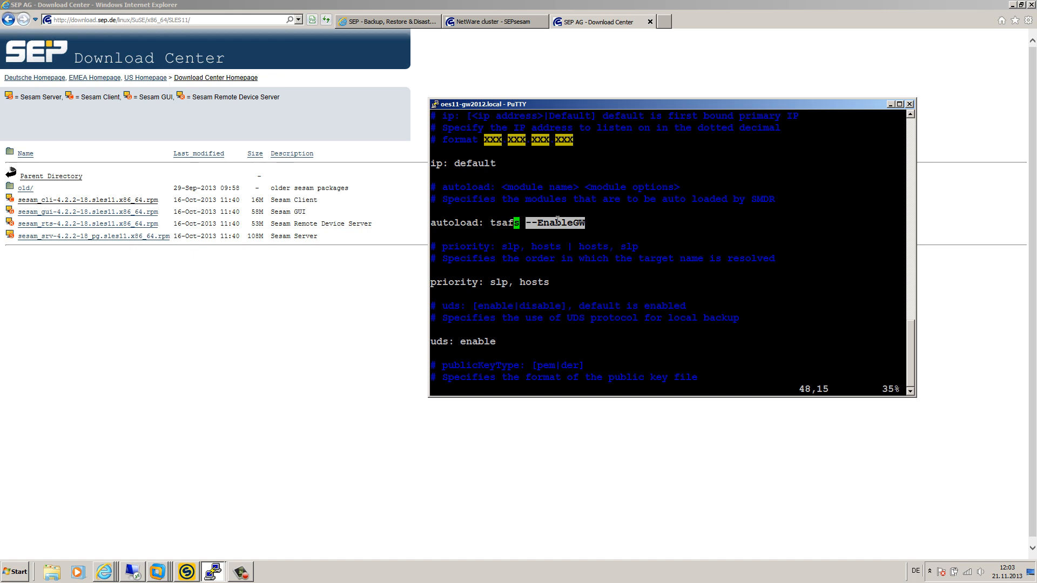
left_click(539, 219)
left_click_drag(528, 222, 586, 218)
left_click(529, 219)
Step: Inspect the tsands and tsaif autoload lines, then quit without saving using :q!
key("Down")
key("Down")
key("Down")
key("Down")
key("Down")
key("Down")
key("Down")
key("Down")
key("Down")
key("Down")
key("Down")
key("Down")
key("Down")
key("Down")
key("Down")
key("Down")
key("Down")
key("Down")
key("Down")
key("Down")
key("Down")
key("Down")
key("Down")
key("Down")
key("Down")
key("Down")
key("Down")
key("Down")
key("Down")
key("Down")
key("Down")
key("Down")
key("Down")
key("Down")
key("Down")
key("Down")
key("Down")
key("Down")
key("Down")
key("Down")
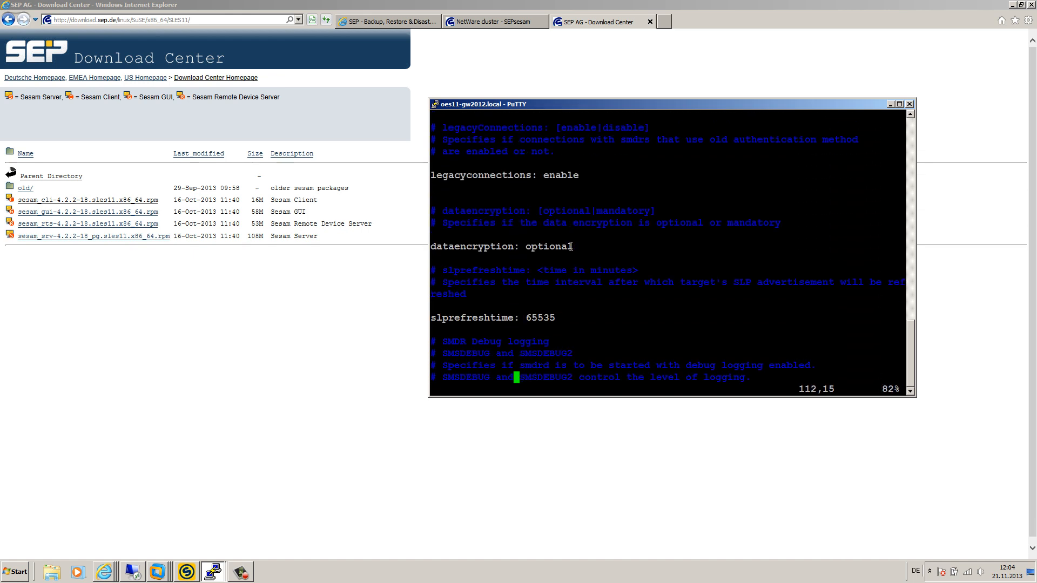
key("Down")
key("Down")
key("Down")
key("Down")
key("Down")
key("Down")
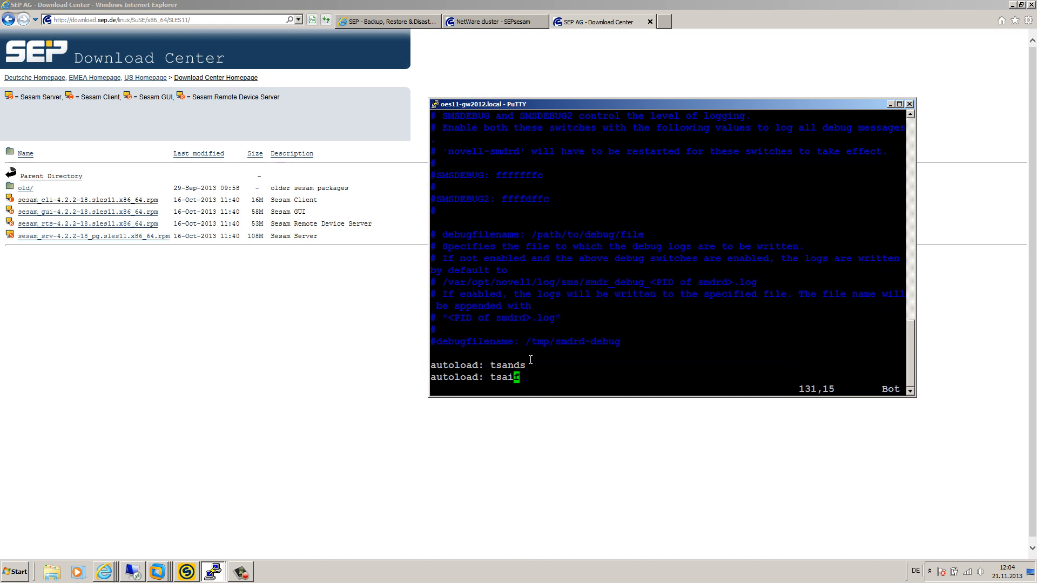
left_click_drag(526, 365, 493, 367)
left_click_drag(432, 366, 526, 363)
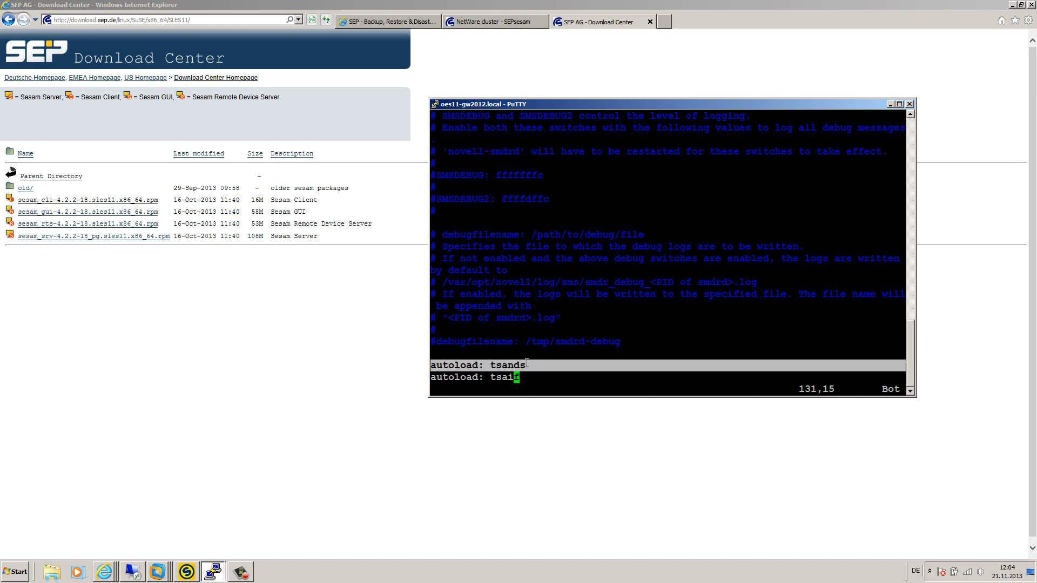
left_click(456, 367)
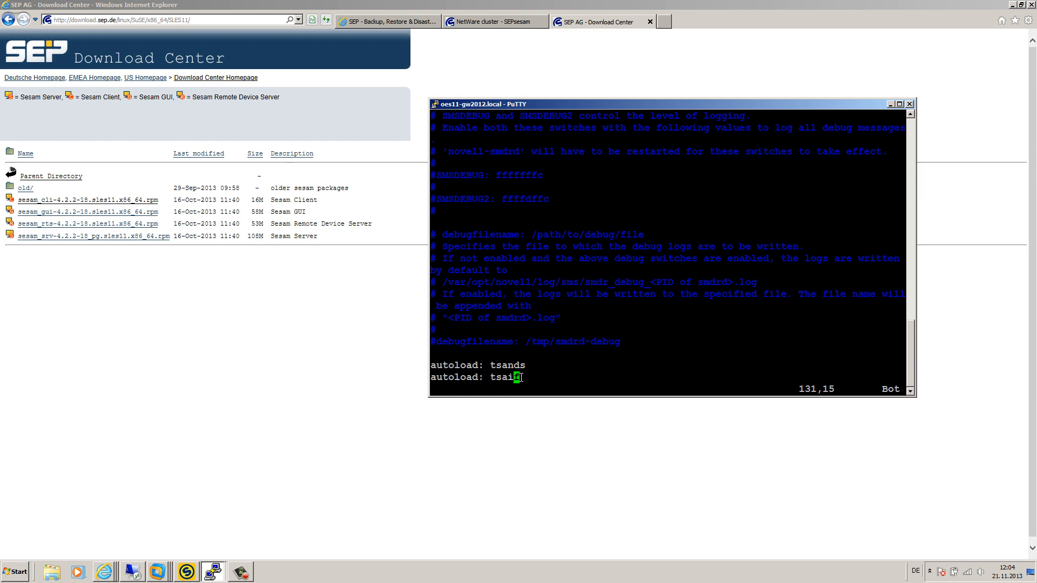
left_click_drag(521, 377, 497, 373)
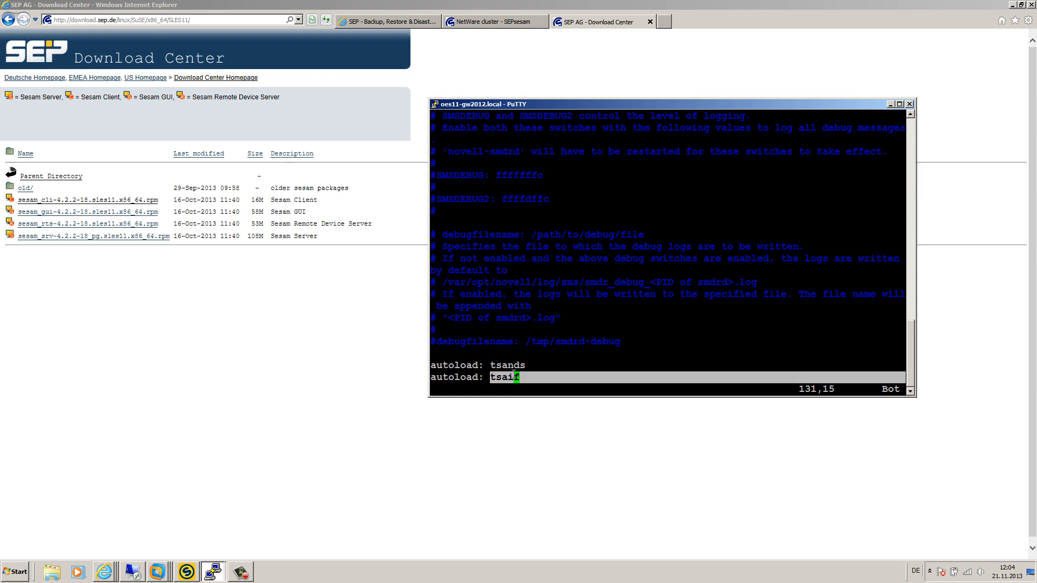
left_click(442, 384)
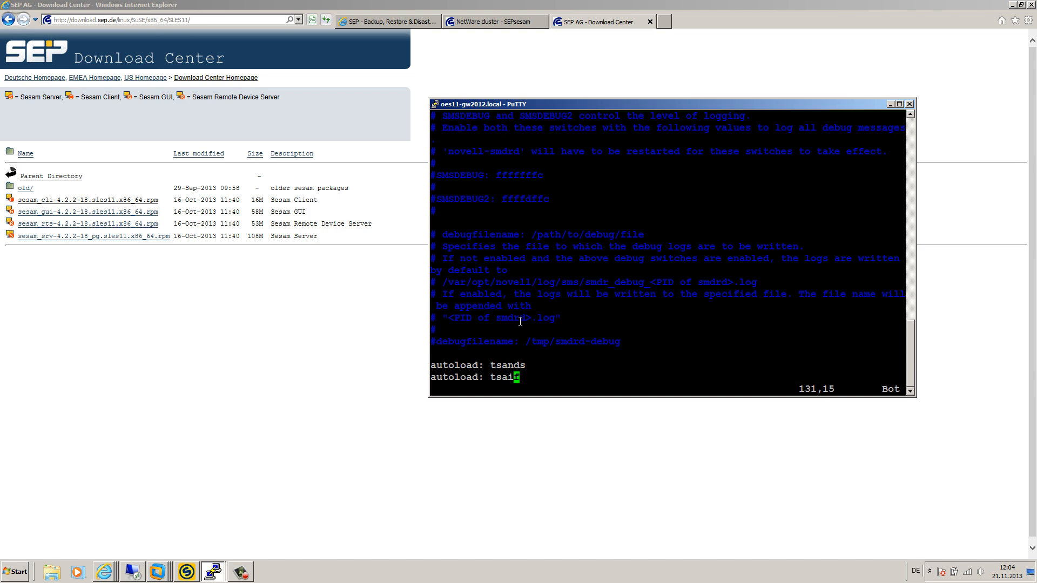
type(":q!")
key("Return")
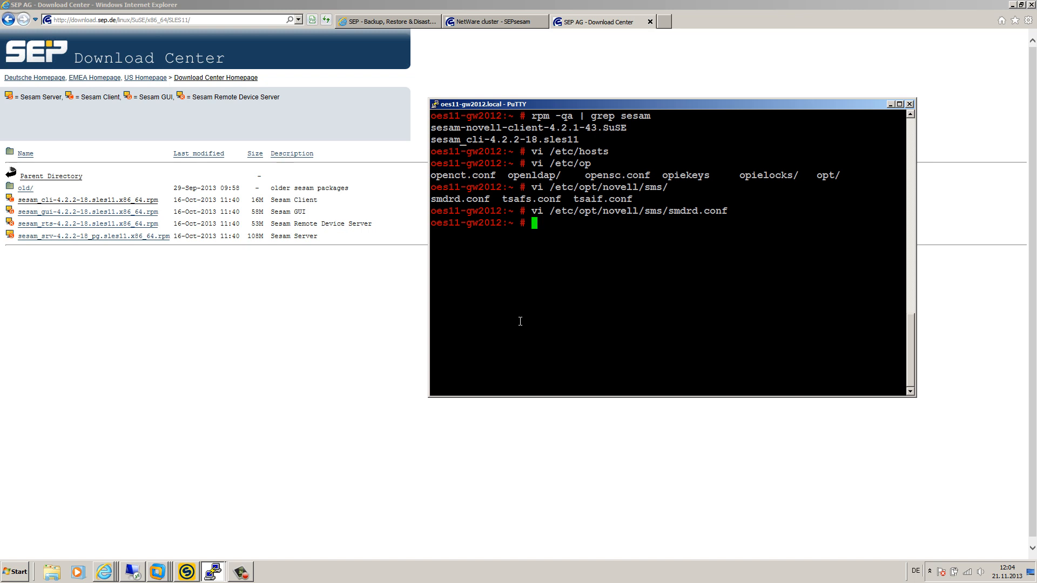
Step: Restart the smdrd daemon with rcnovell-smdrd restart
type("rcnov")
type("ell-")
type("s")
key("Tab")
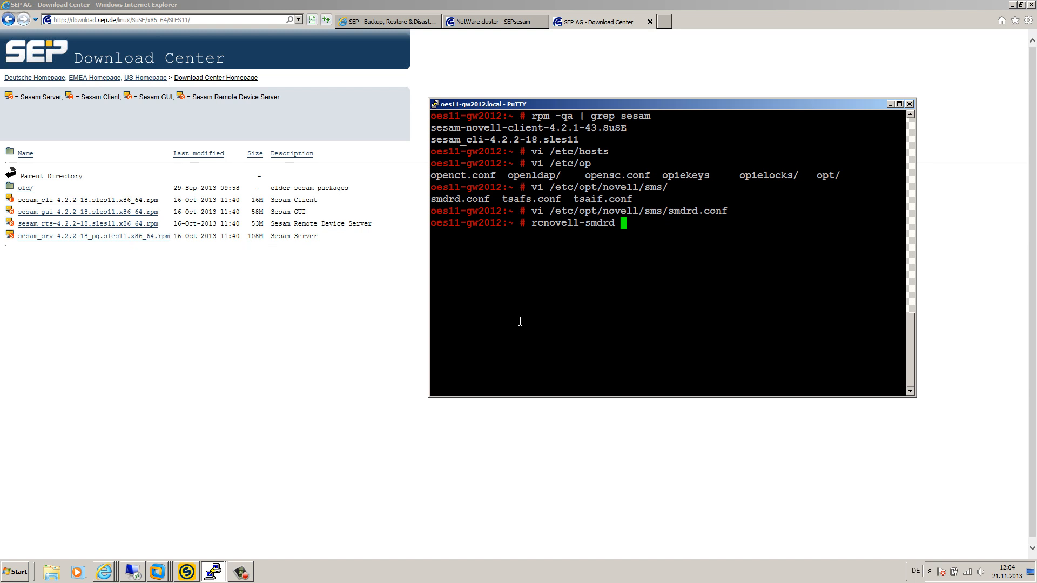
type("restart")
key("Return")
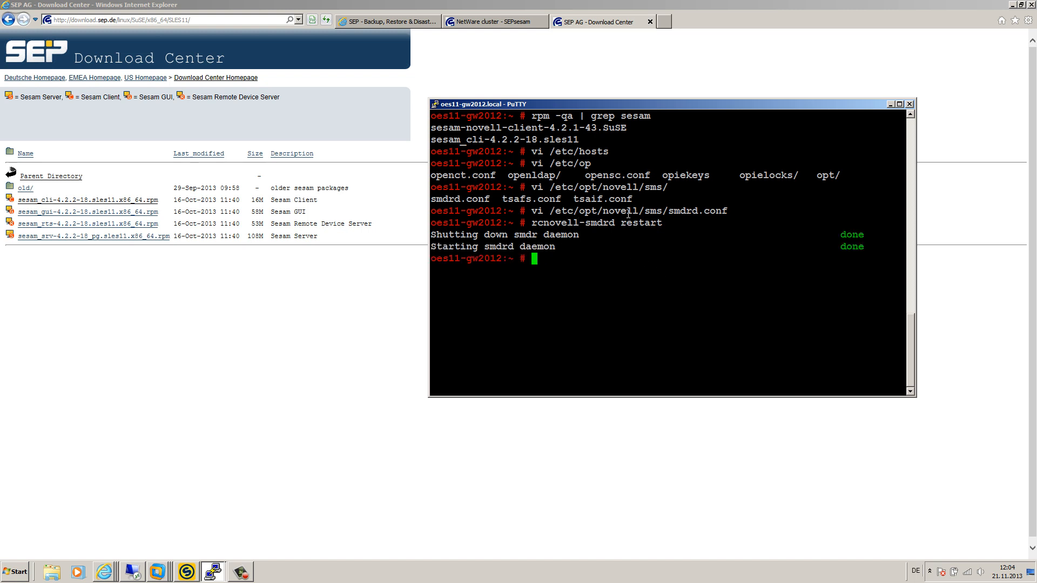
Step: Run /opt/novell/sms/bin/smsconfig -t to list the loaded TSAs tsafs, tsands and tsaif
type("/opt/novell/sms/bin/")
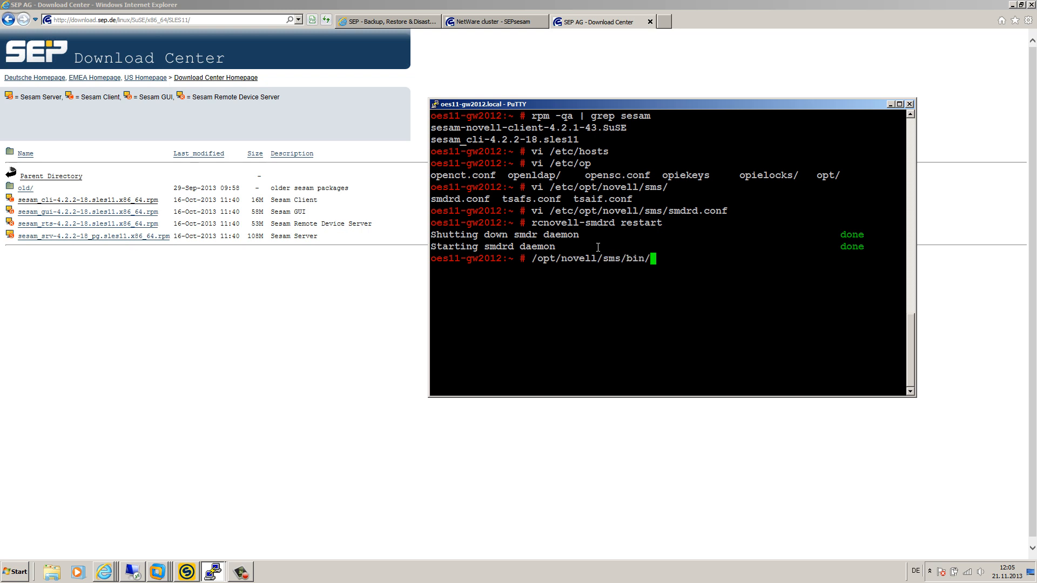
key("Tab")
key("Tab")
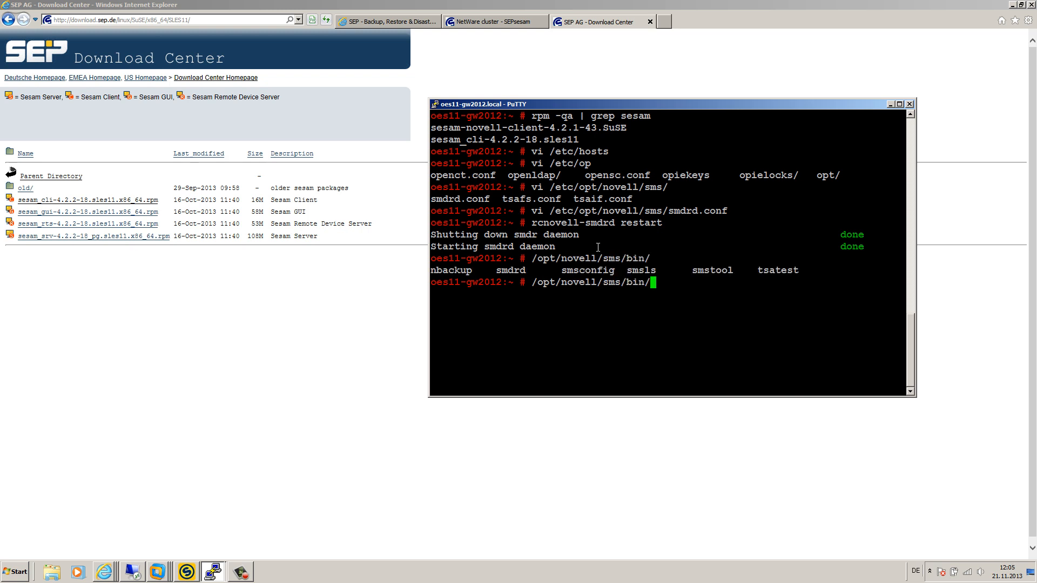
type("sm")
type("s")
type("c")
key("Tab")
type("-t")
key("Return")
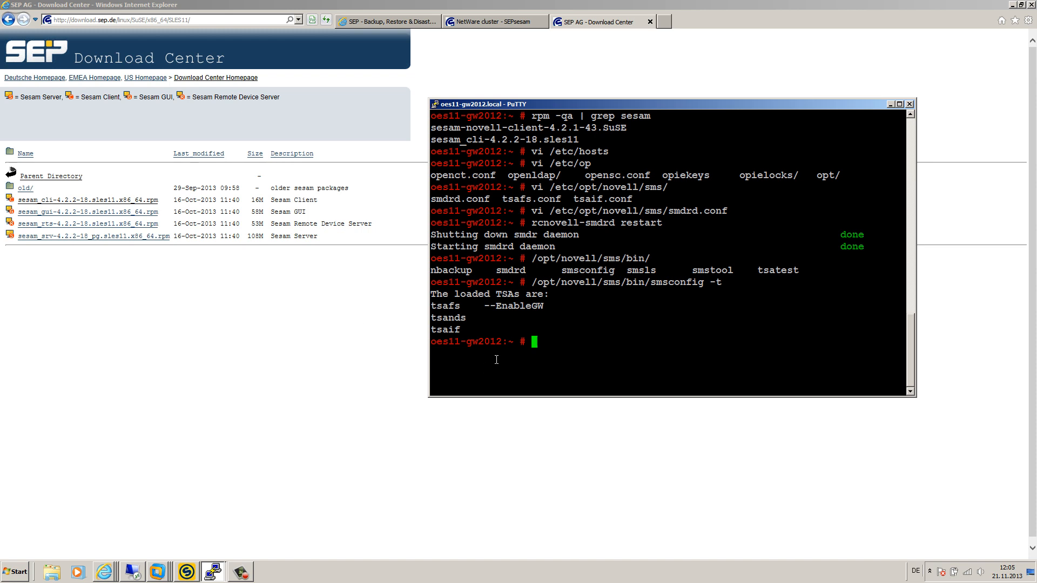
left_click_drag(468, 318, 437, 328)
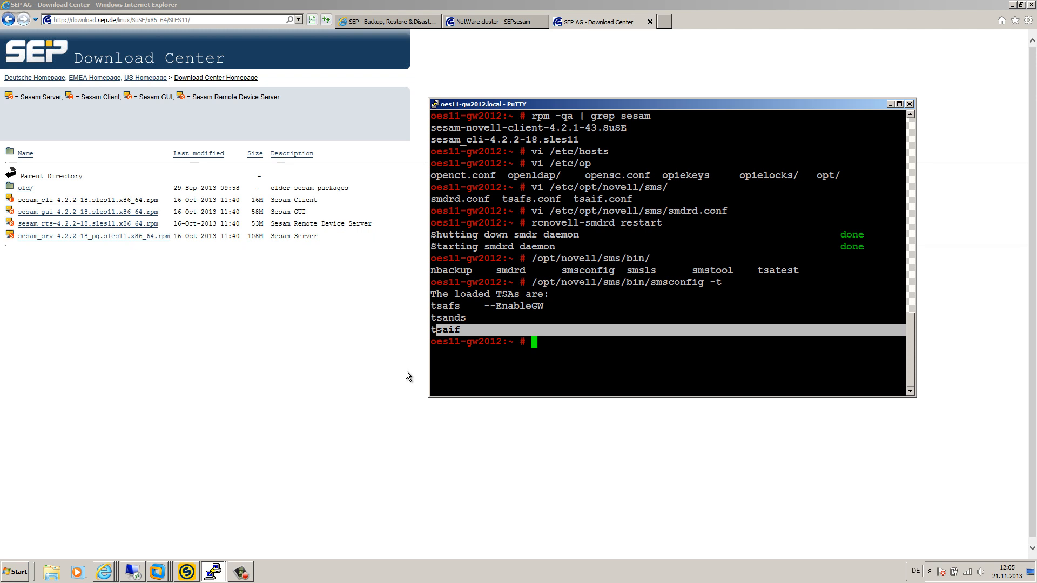
Step: Back in the SEP sesam console, select the Topology root and check LOCAL's sepapp1.local host
left_click(188, 572)
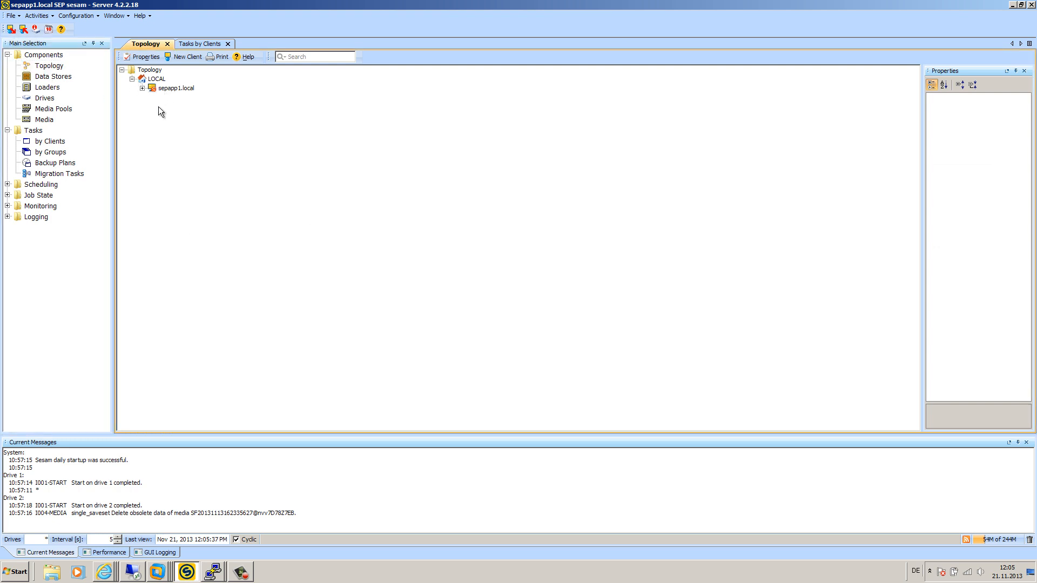
left_click(131, 79)
left_click(149, 70)
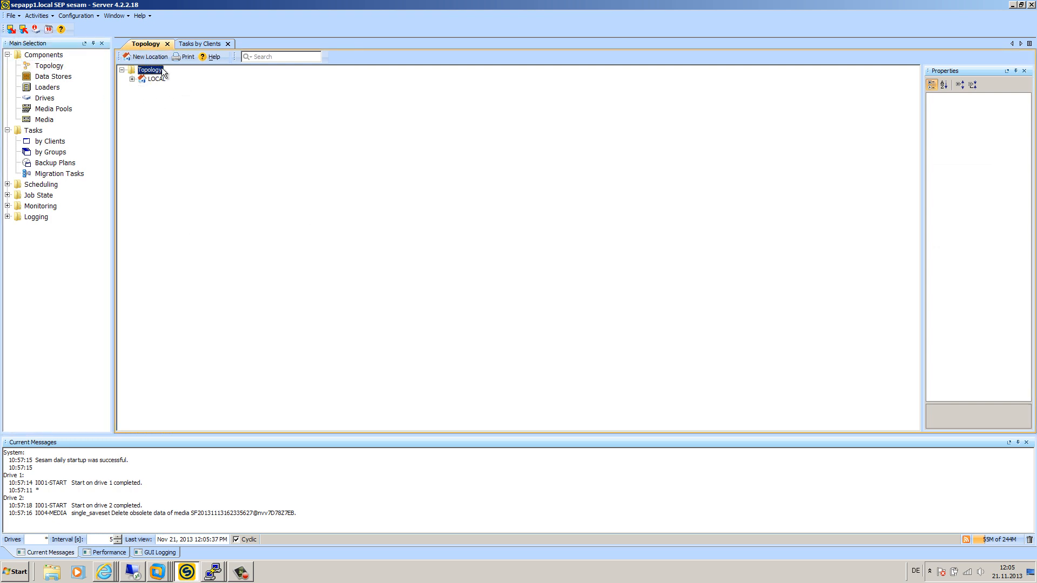
left_click(132, 79)
left_click(131, 79)
Step: Create a new location named Novell under Topology and select it
left_click(150, 57)
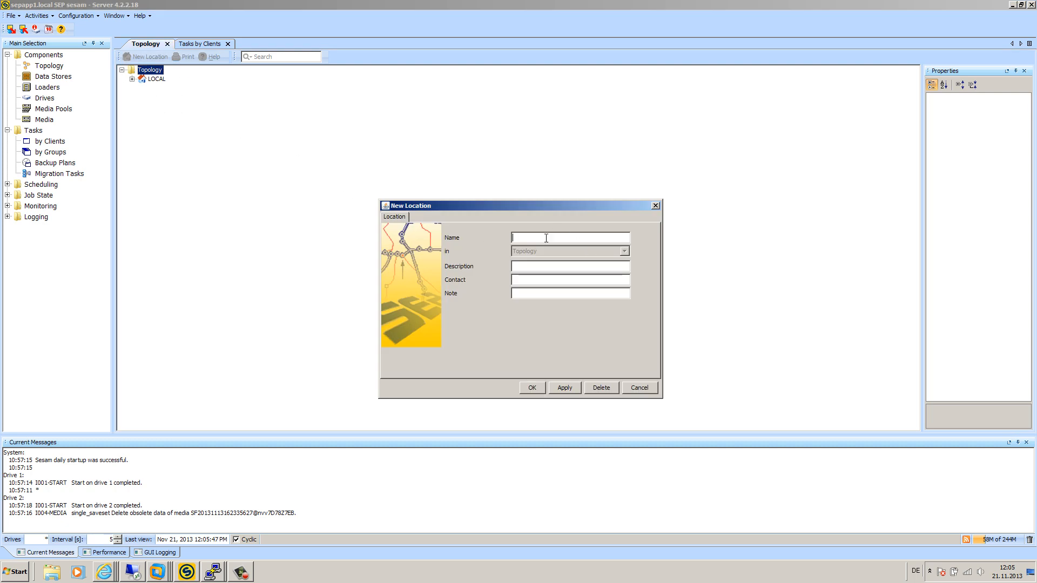
type("Neovi")
left_click(213, 571)
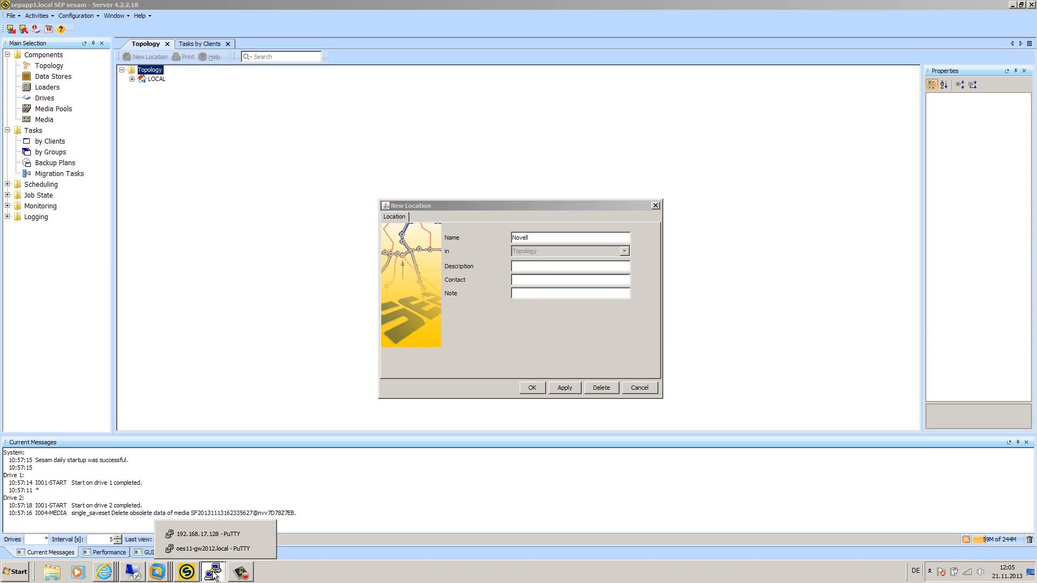
left_click(223, 534)
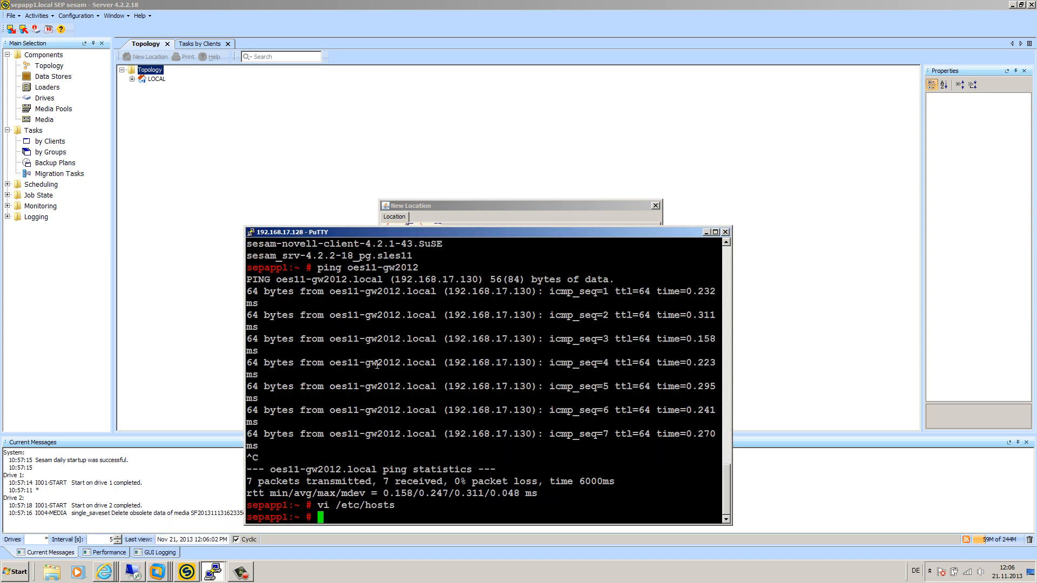
left_click(705, 232)
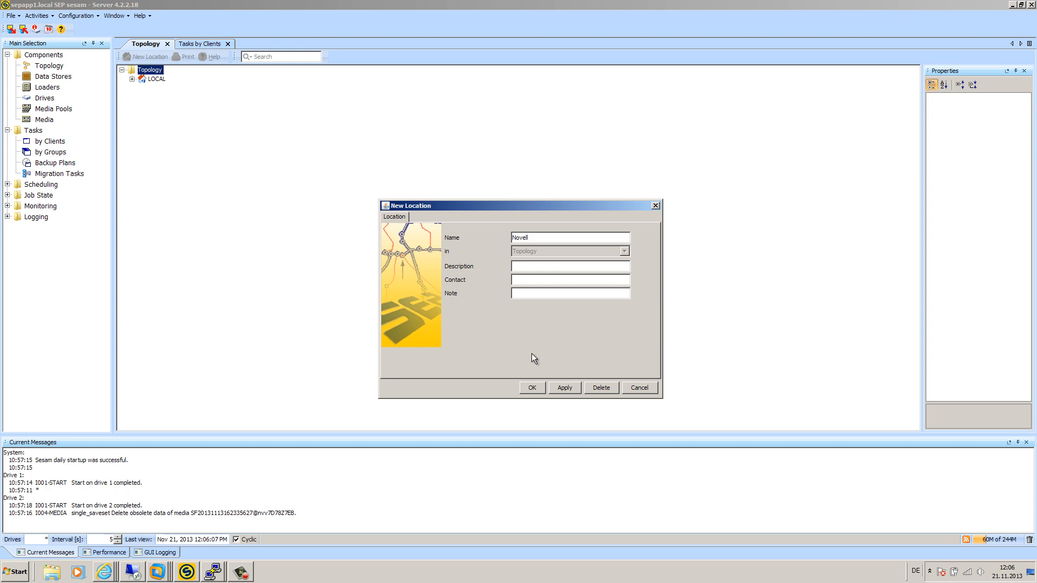
left_click(531, 389)
left_click(161, 89)
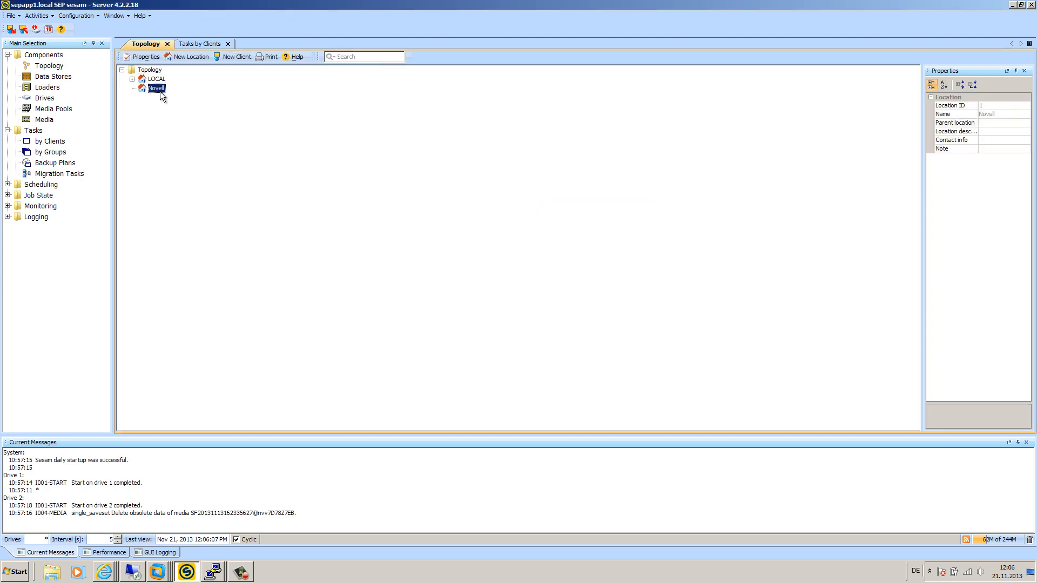
right_click(157, 88)
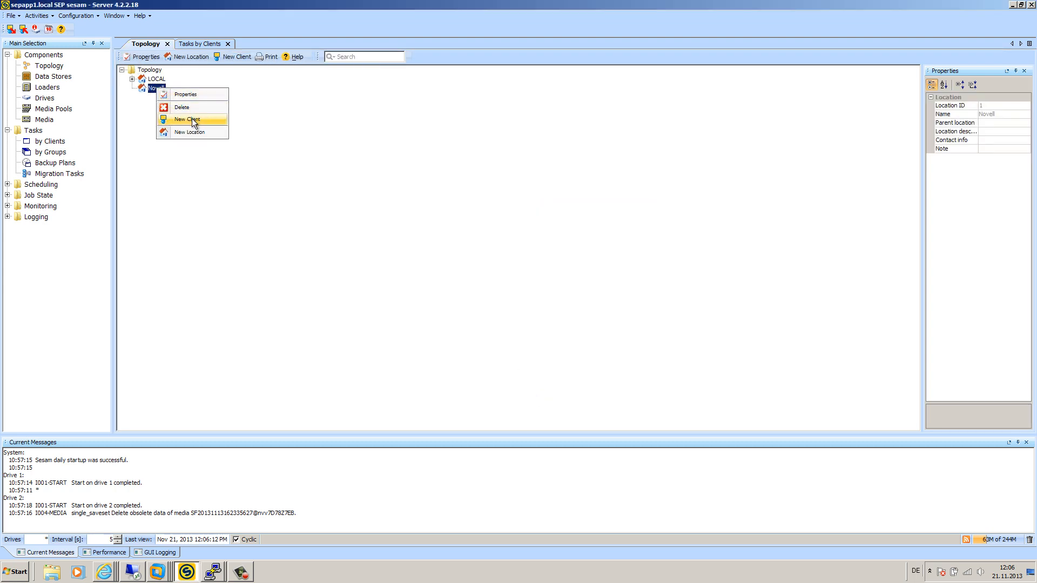
Step: Add client oes11-gw2012 to Novell with platform UNIX and operating system OES-Linux
left_click(195, 120)
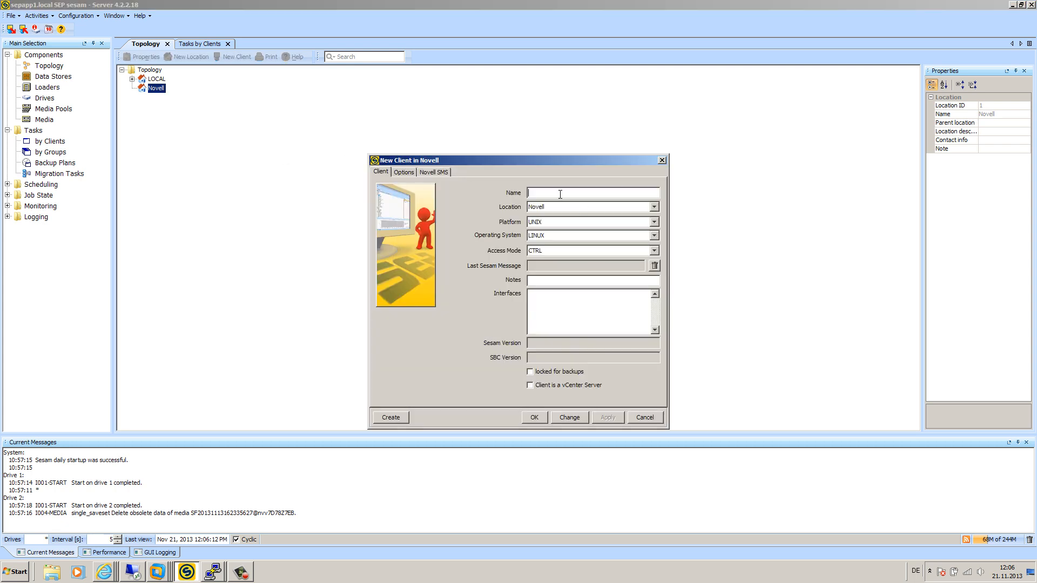
type("oes11-gw2012")
left_click(550, 222)
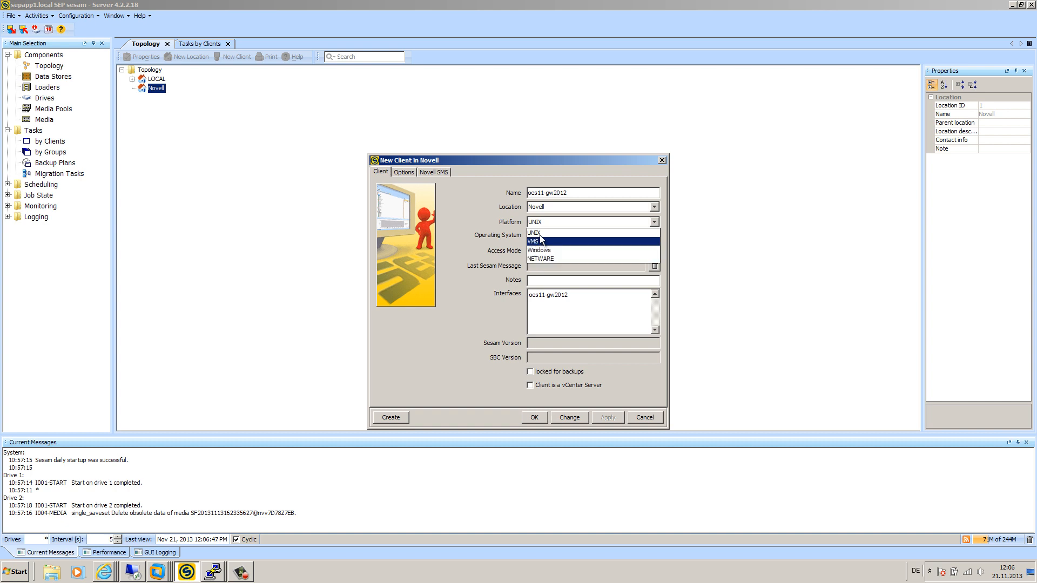
left_click(579, 234)
left_click(547, 235)
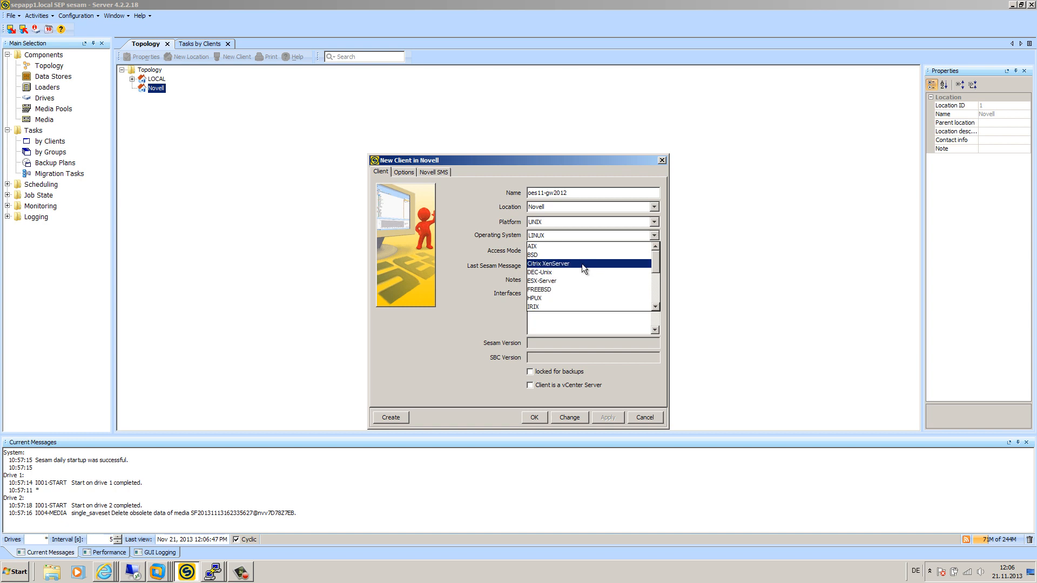
scroll(573, 263, "down", 3)
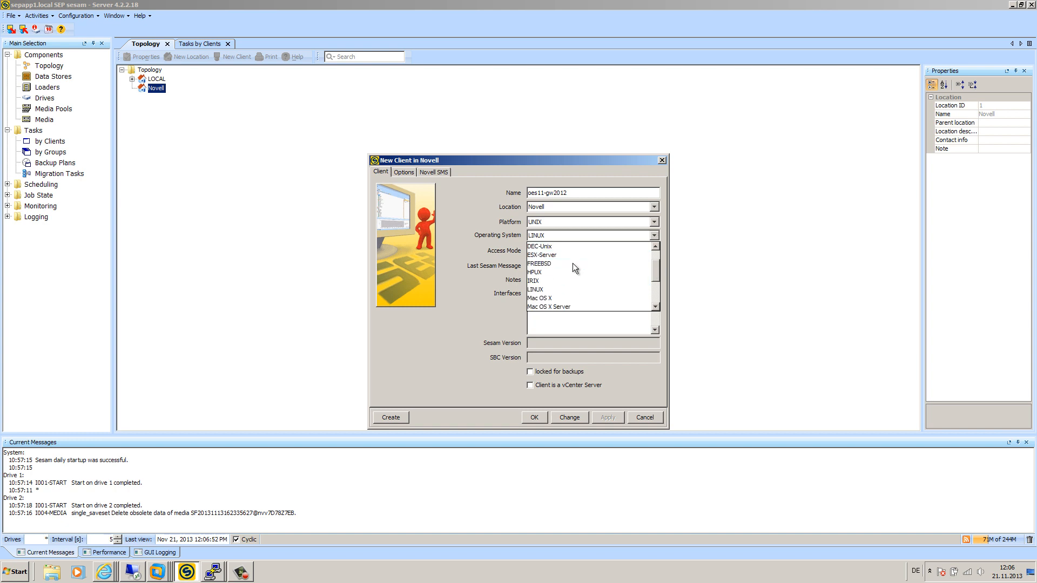
left_click(556, 272)
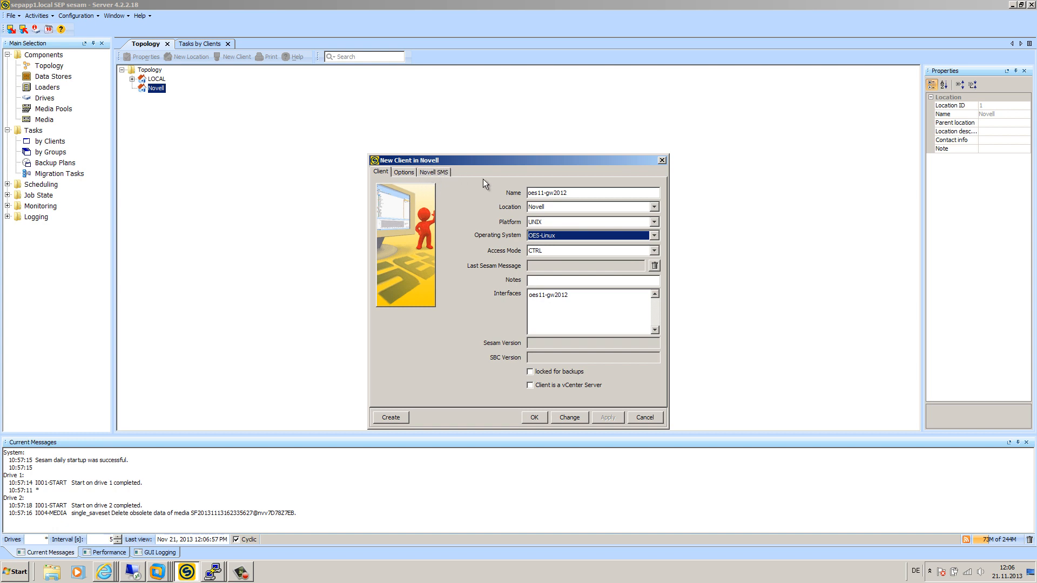
left_click(432, 172)
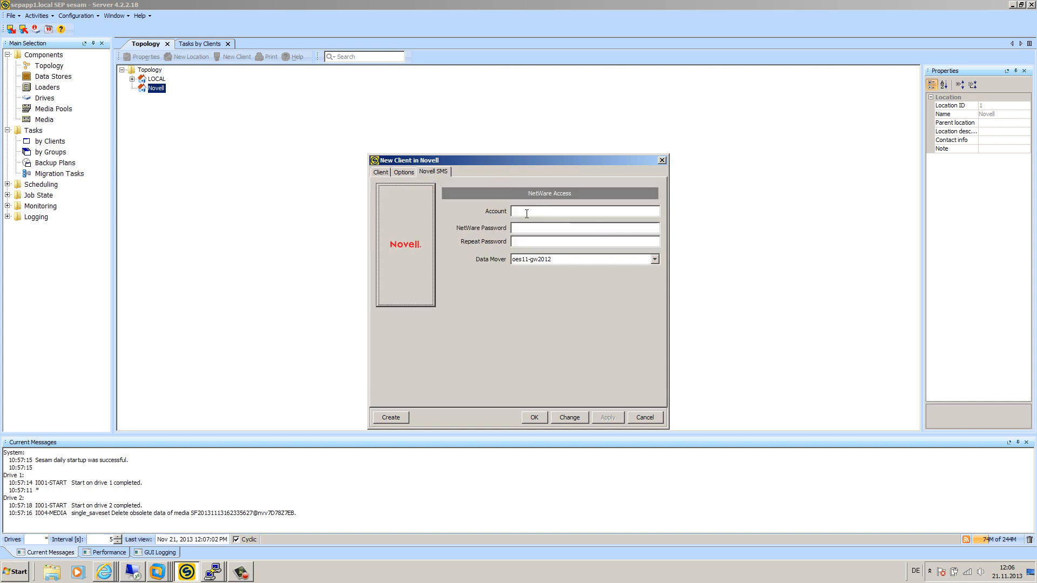
Step: Enter the NetWare admin account and its password in the Novell SMS access settings
left_click(545, 210)
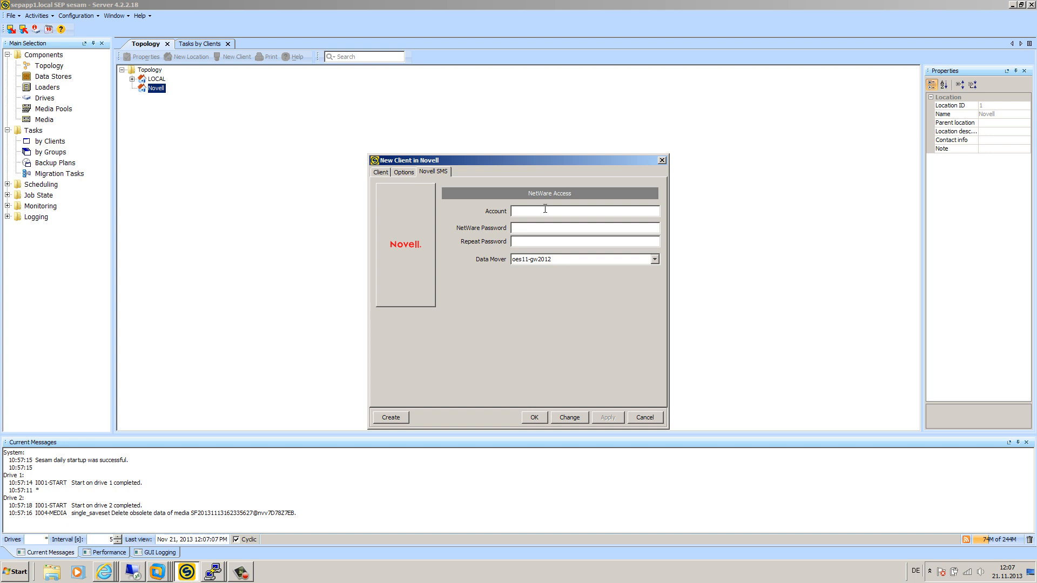
type("adm")
type("in.sep")
type("********")
key("BackSpace")
key("BackSpace")
key("BackSpace")
key("BackSpace")
key("BackSpace")
key("BackSpace")
key("BackSpace")
key("BackSpace")
type("******")
key("BackSpace")
key("BackSpace")
key("BackSpace")
key("BackSpace")
key("BackSpace")
key("BackSpace")
type("********")
key("Tab")
type("********")
Step: Choose oes11-gw2012 as data mover, save the client and move the backup-job prompt aside
left_click(552, 261)
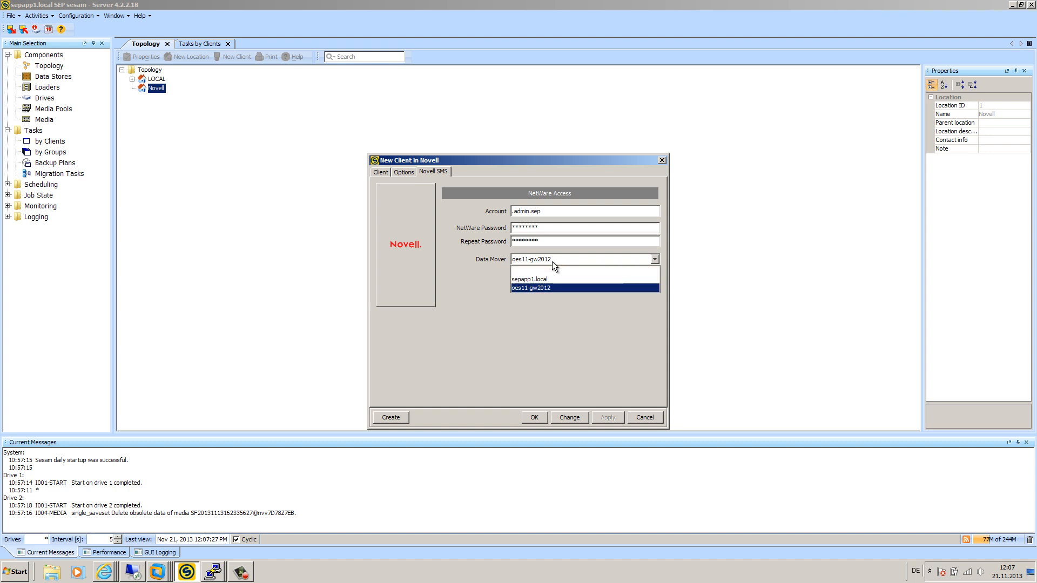
left_click(537, 287)
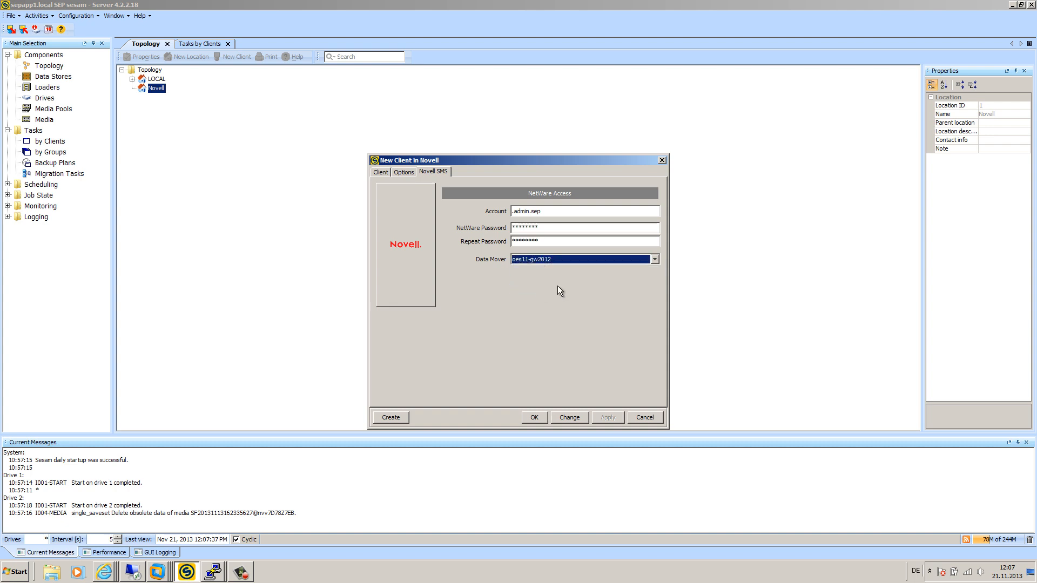
left_click(538, 416)
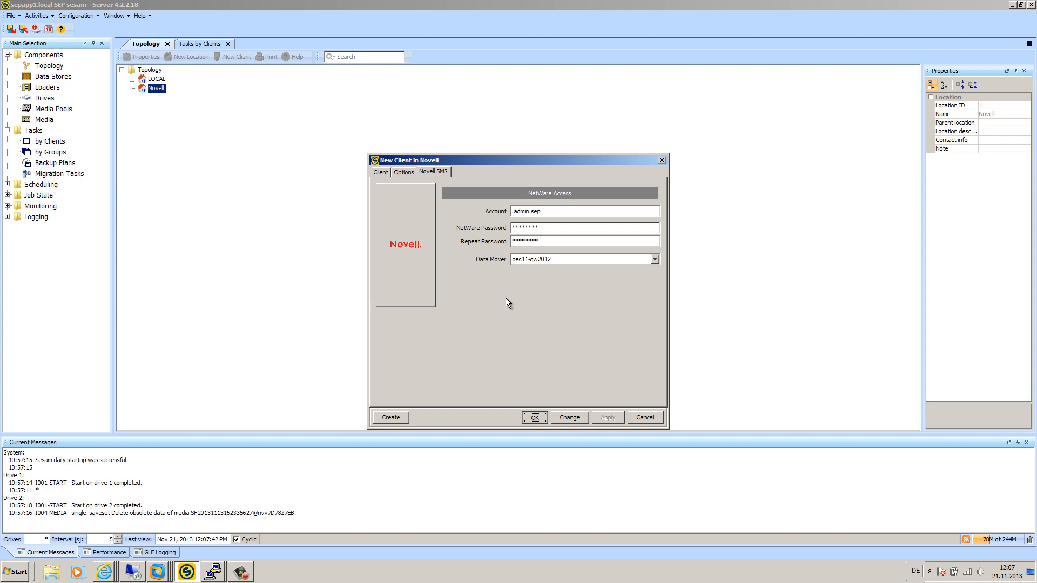
left_click_drag(524, 265, 514, 250)
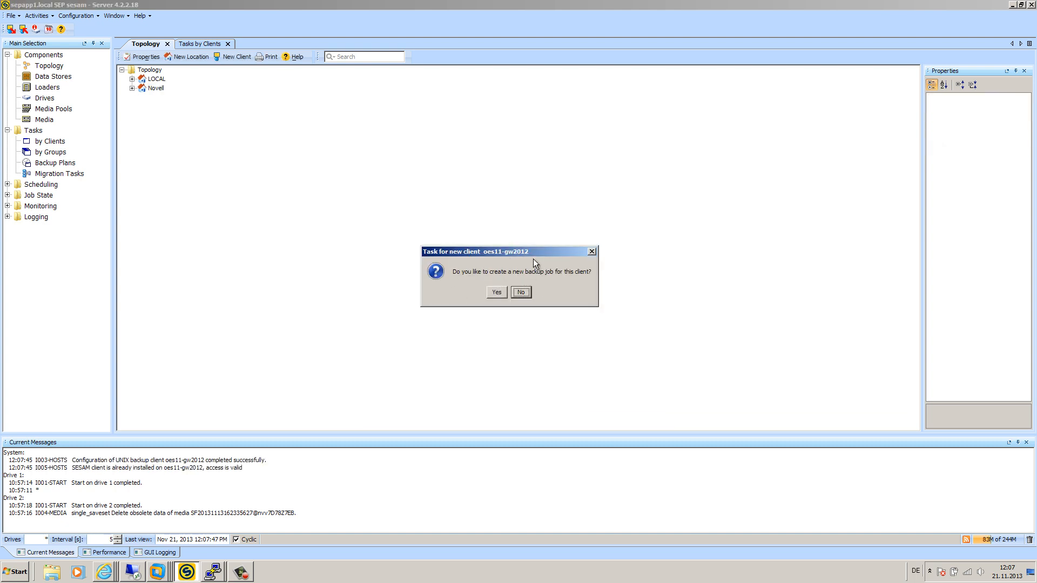
Step: Accept creating a backup job and pick /media/nss/VOL1 as its source
left_click(495, 293)
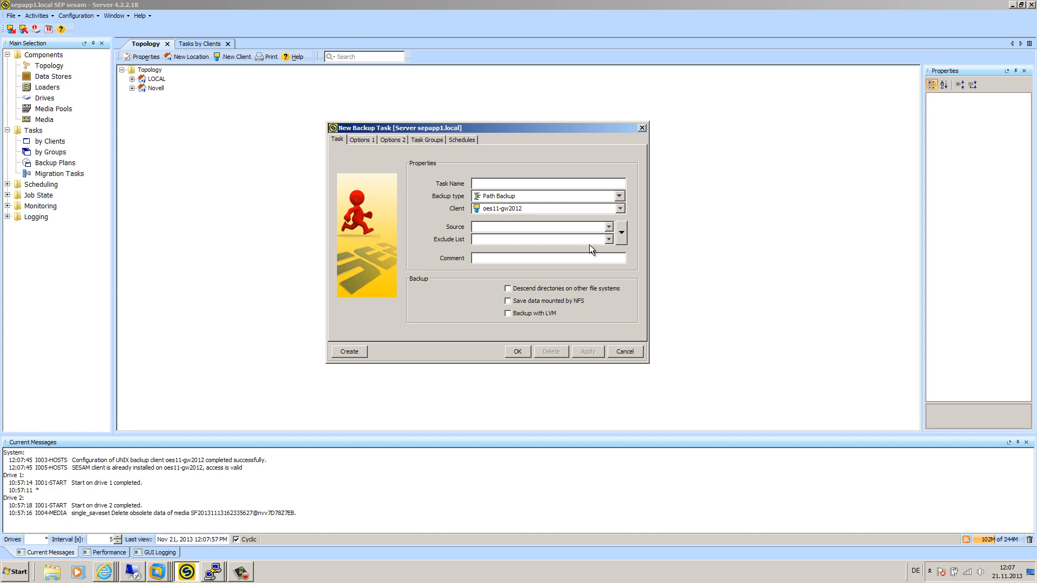
left_click(621, 236)
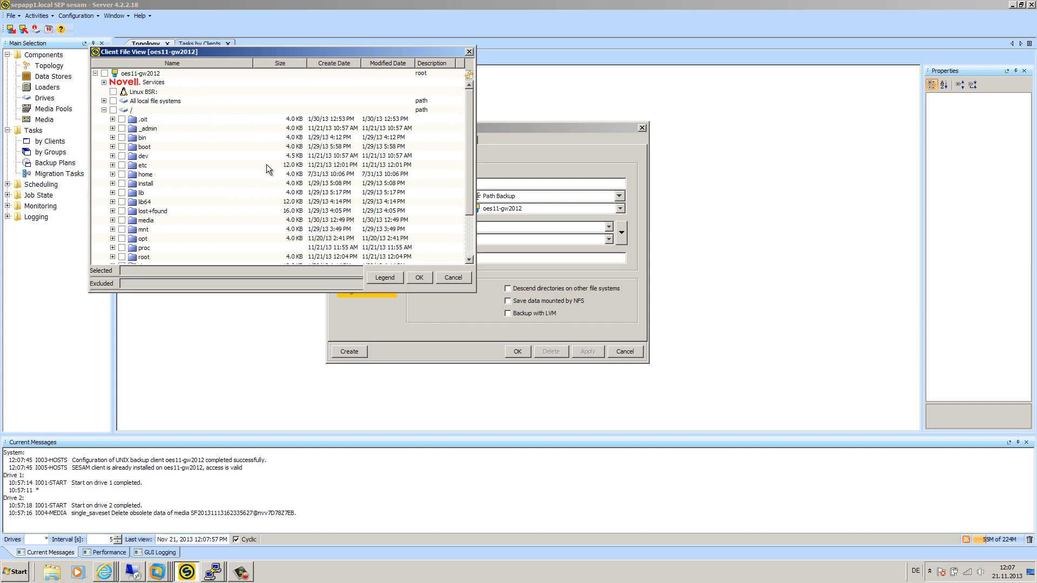
left_click(104, 82)
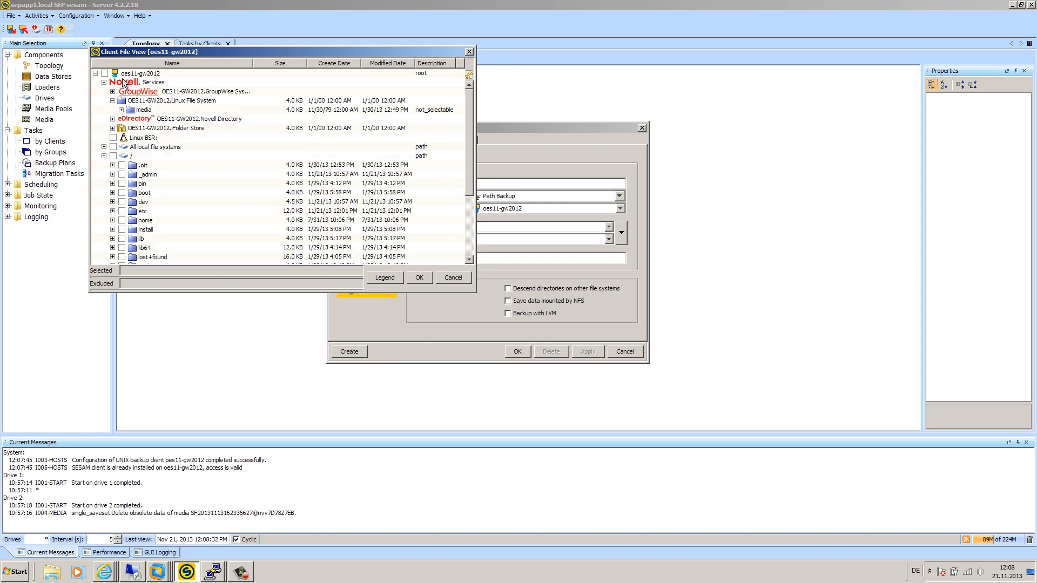
left_click(121, 110)
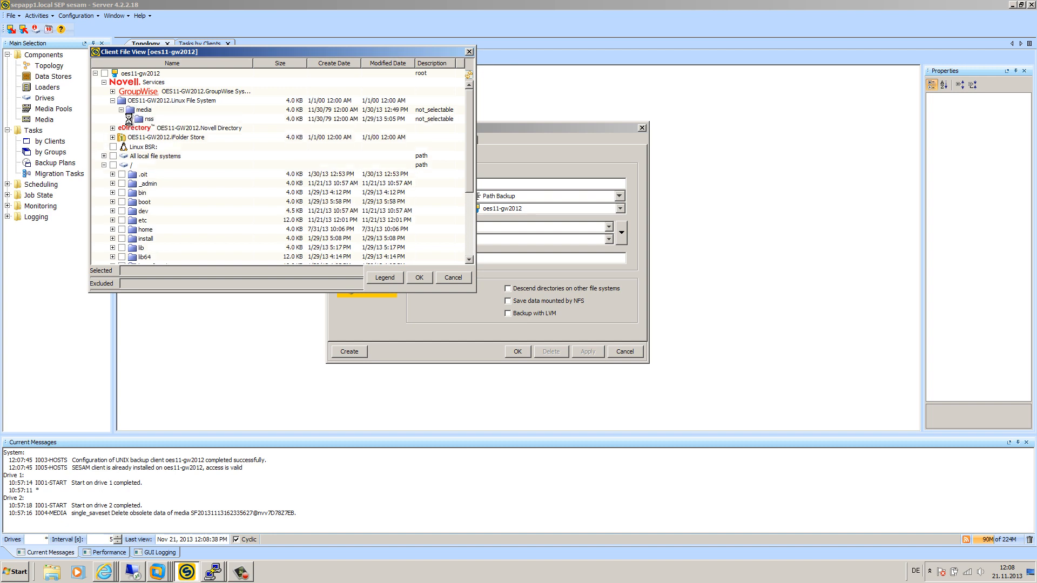
left_click(130, 119)
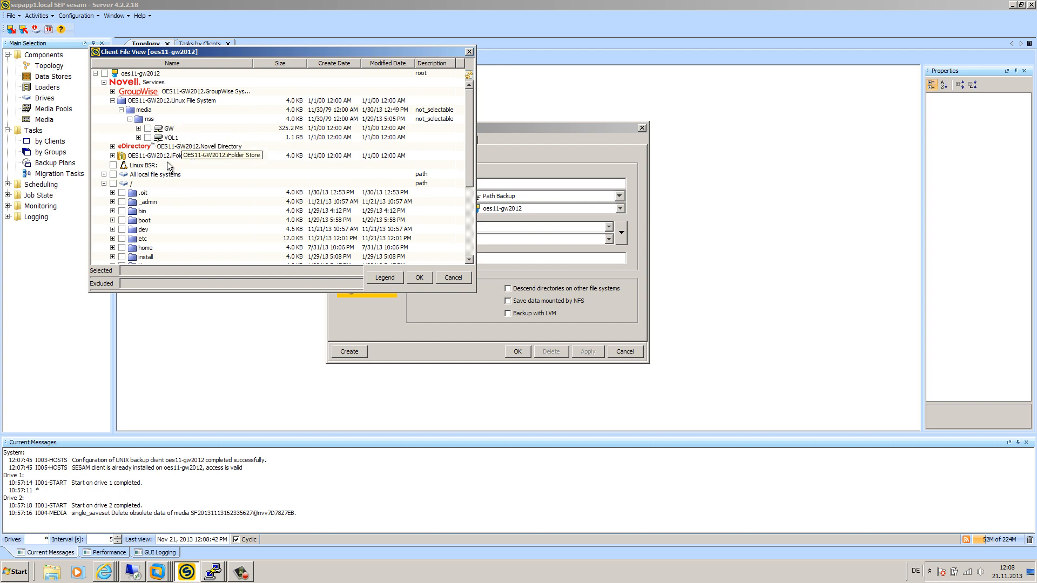
left_click(148, 137)
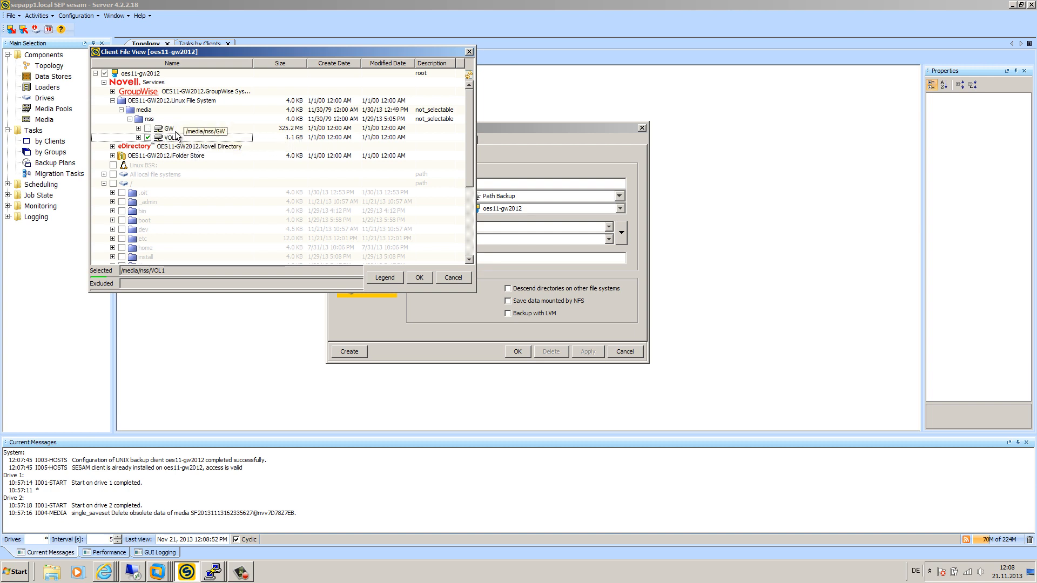
left_click(419, 278)
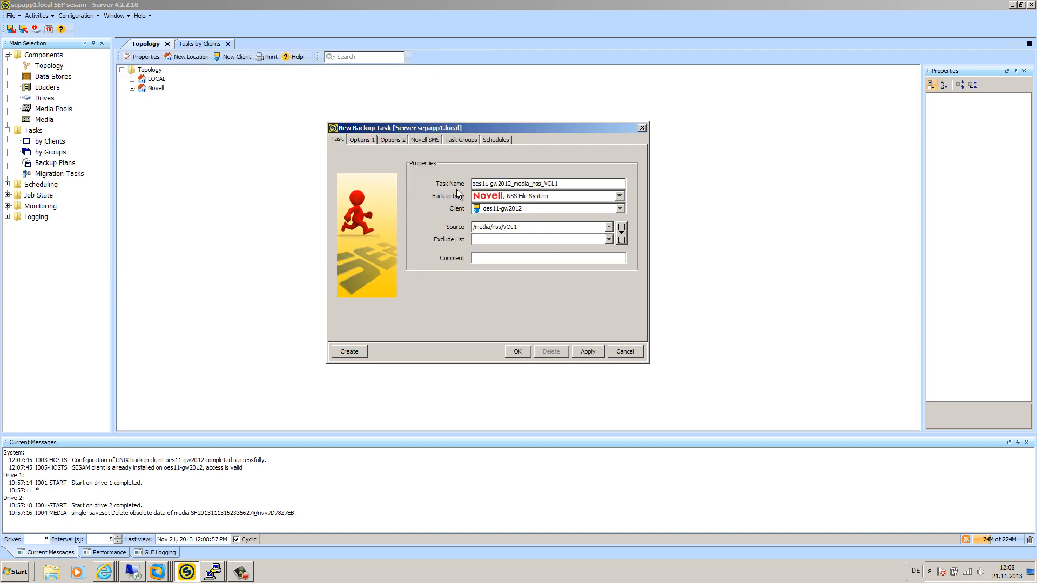
Step: After trying Path Backup, reselect NSS File System as backup type and save the VOL1 task
left_click(552, 198)
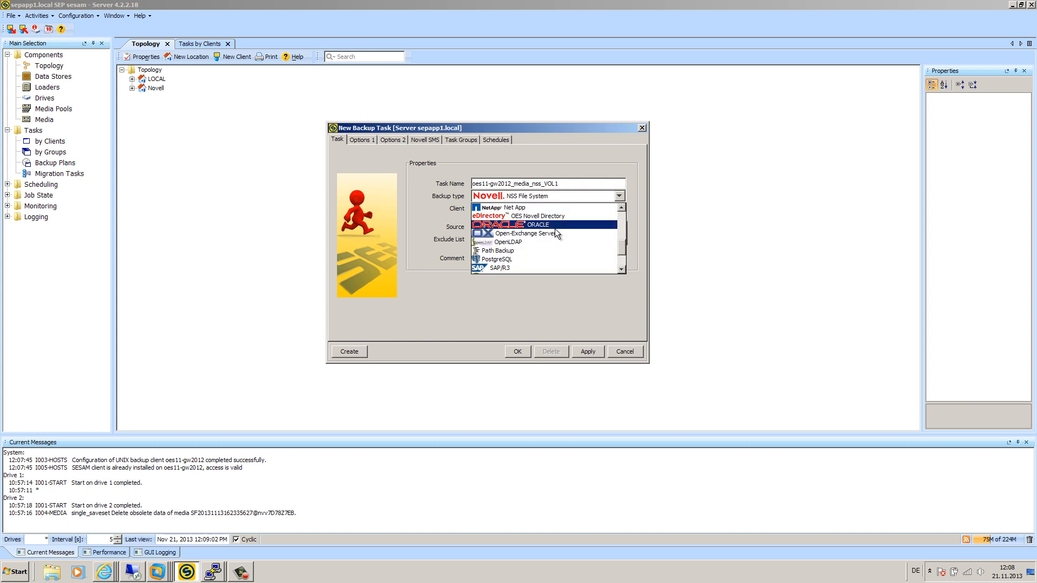
scroll(550, 235, "up", 2)
scroll(542, 245, "down", 3)
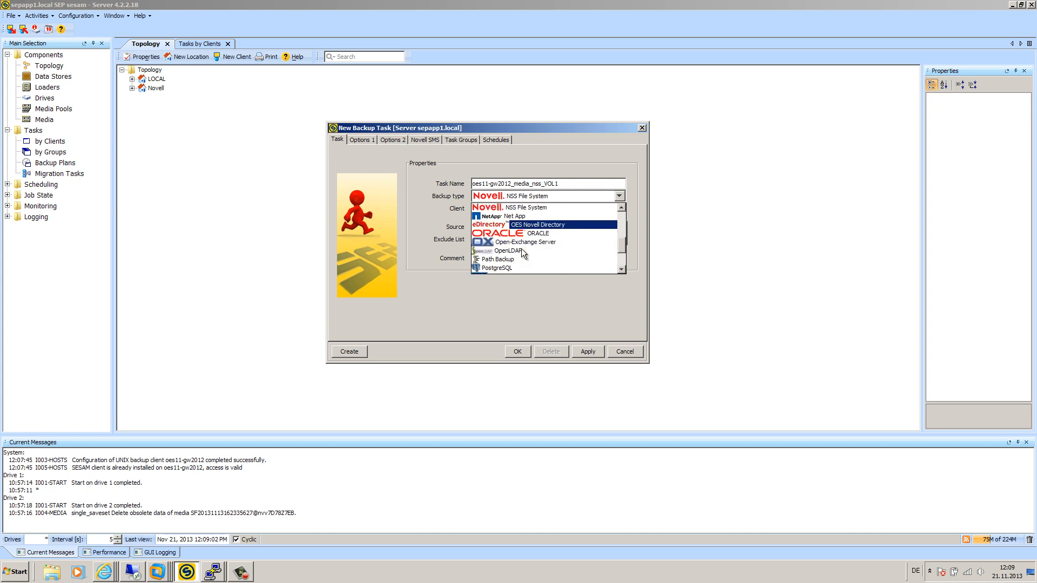
left_click(514, 234)
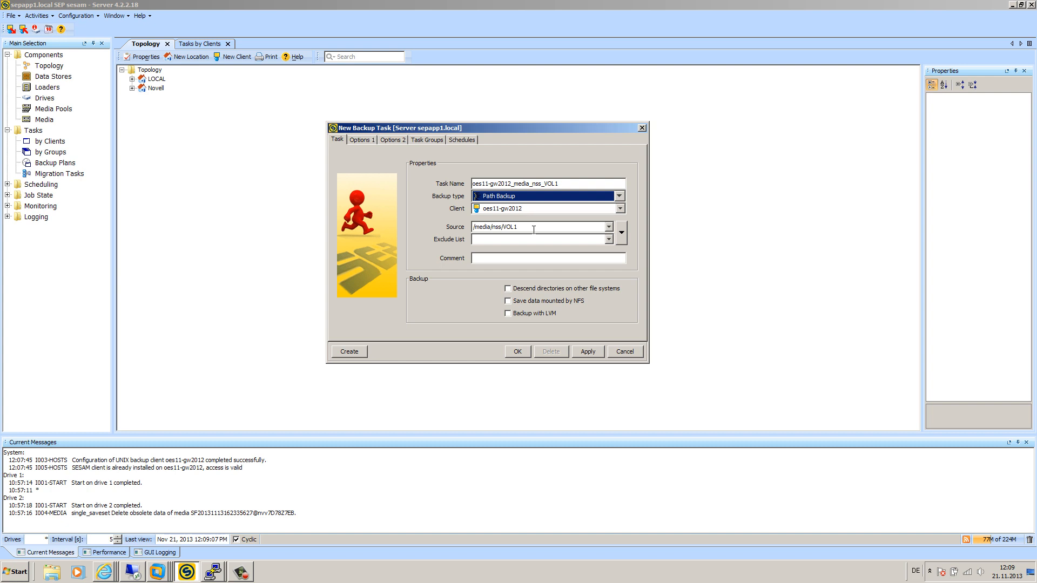
left_click(621, 196)
scroll(541, 221, "up", 3)
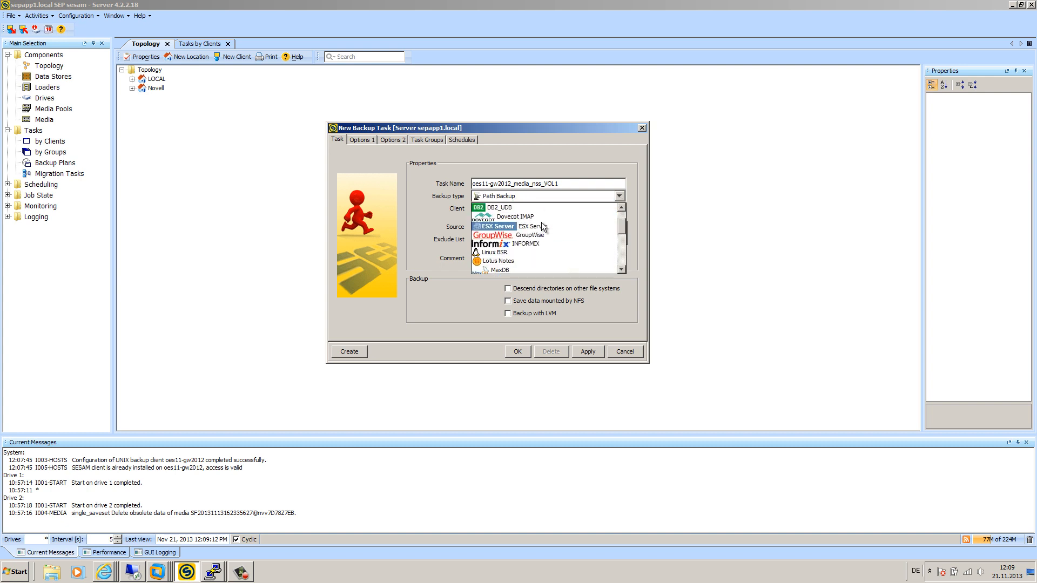
scroll(532, 247, "down", 2)
left_click(529, 251)
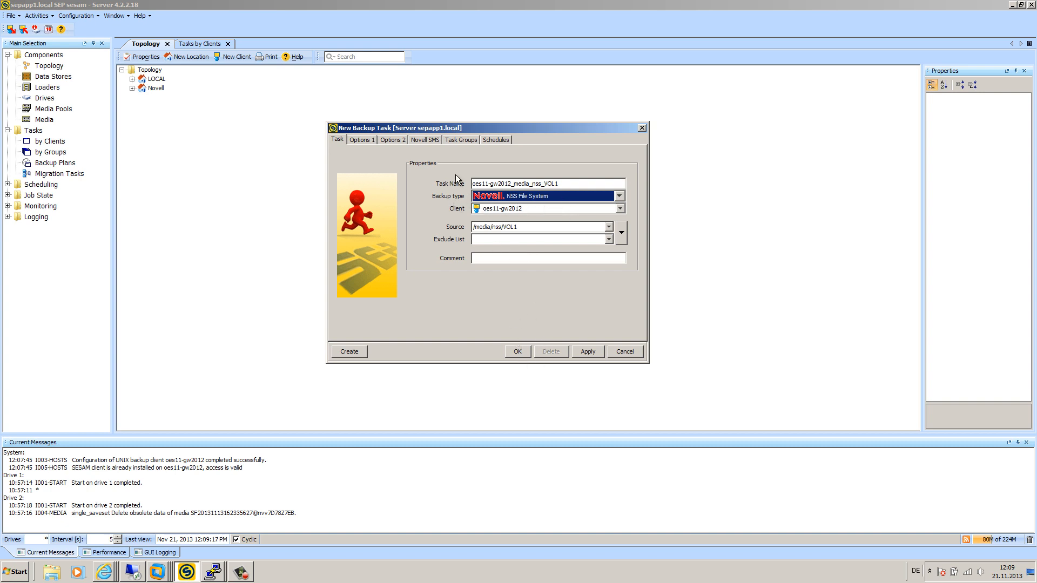
left_click(517, 352)
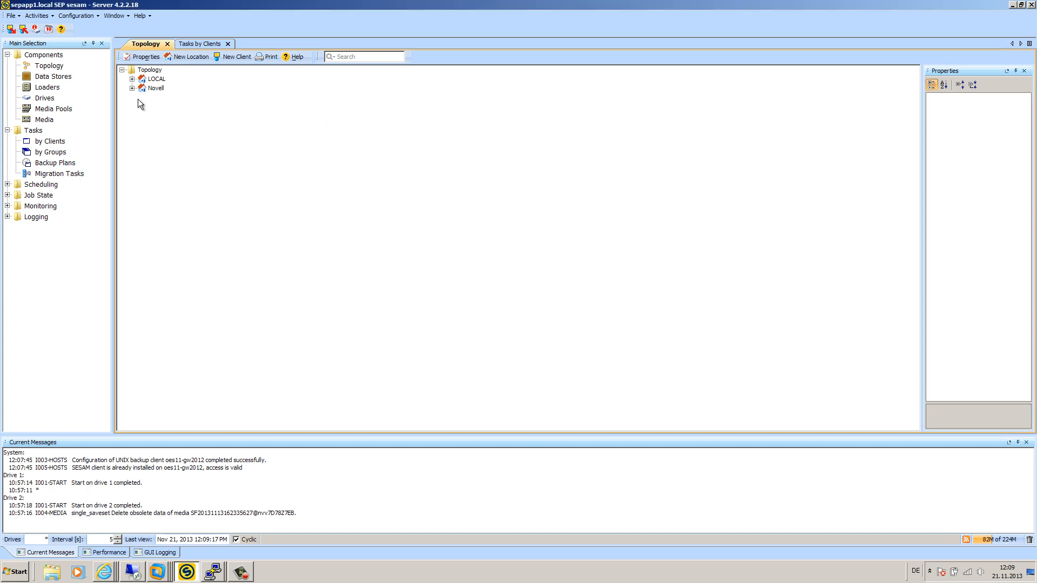
Step: Show tasks by client, expand Novell > oes11-gw2012 and start a new backup task for it
left_click(50, 141)
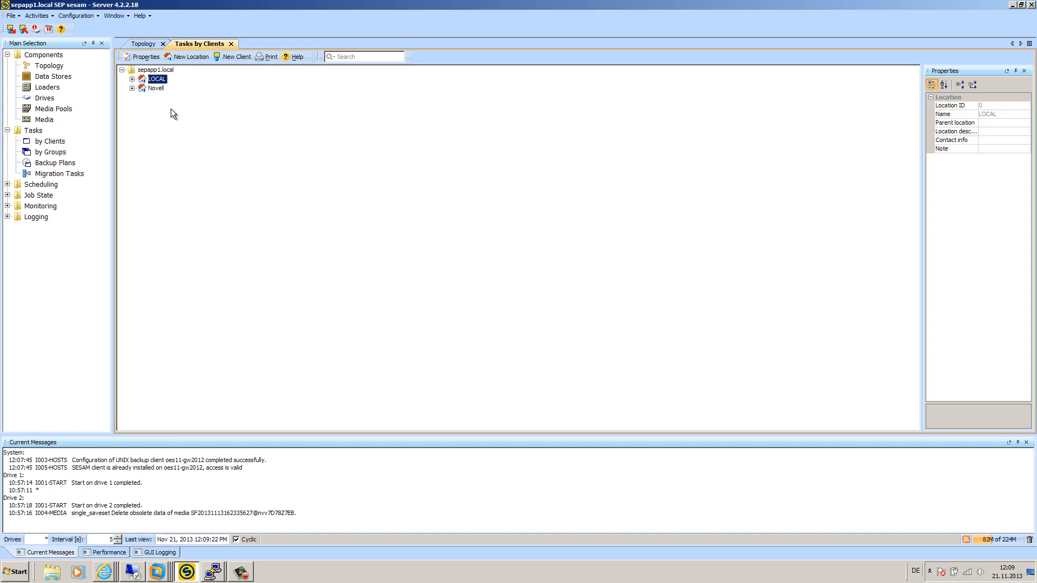
left_click(132, 88)
left_click(142, 97)
left_click(178, 97)
right_click(179, 98)
left_click(216, 118)
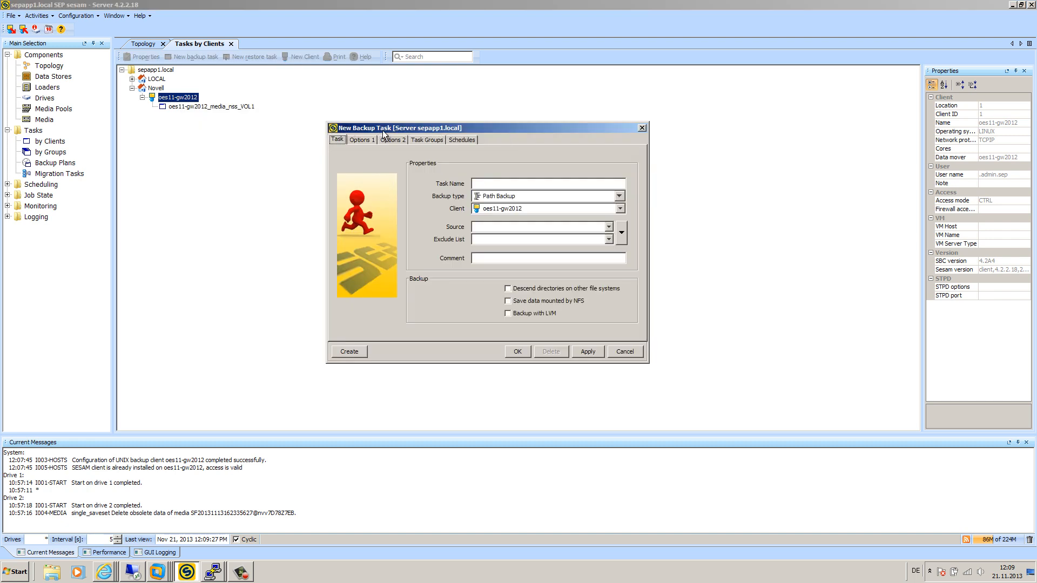
Step: Browse the client's /media/nss folder to inspect GW and GroupWise, then cancel without choosing
left_click(621, 233)
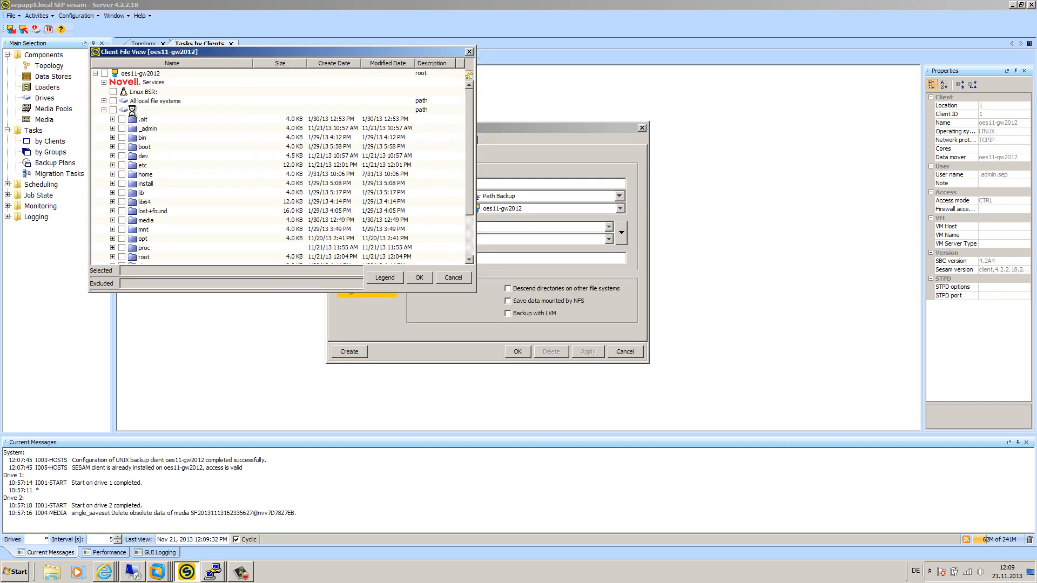
left_click(104, 82)
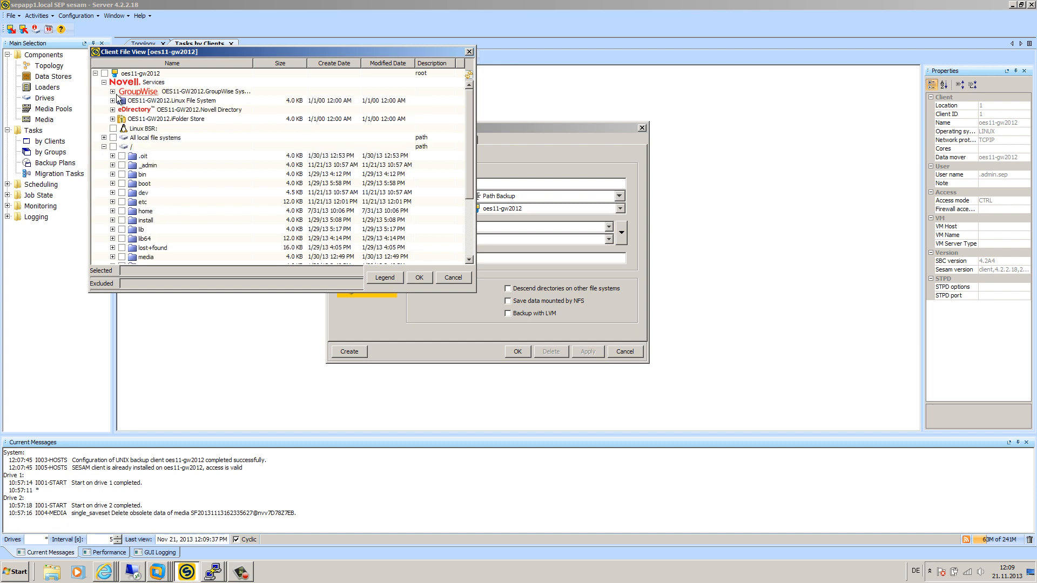
left_click(112, 100)
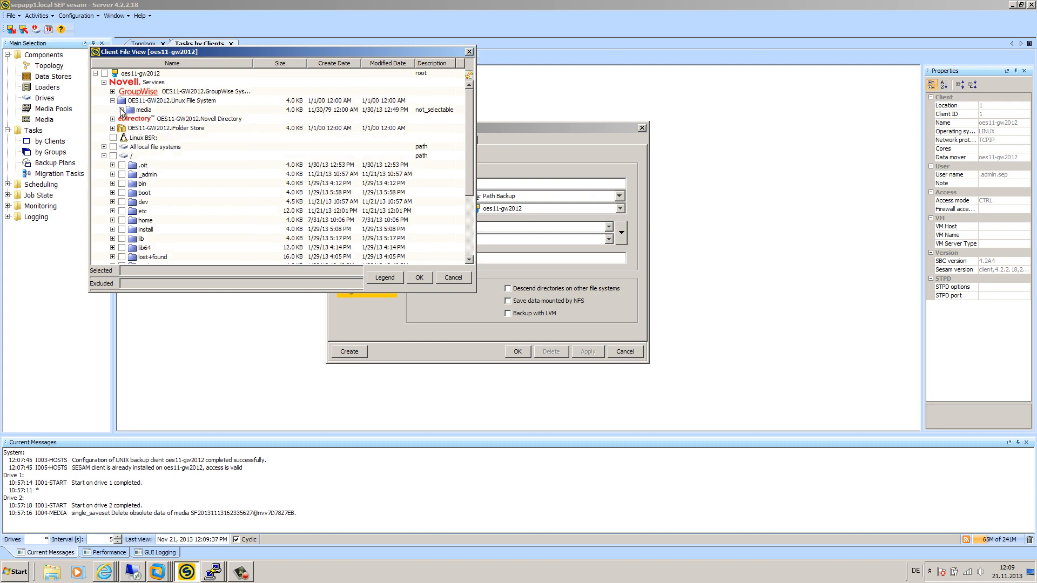
left_click(121, 110)
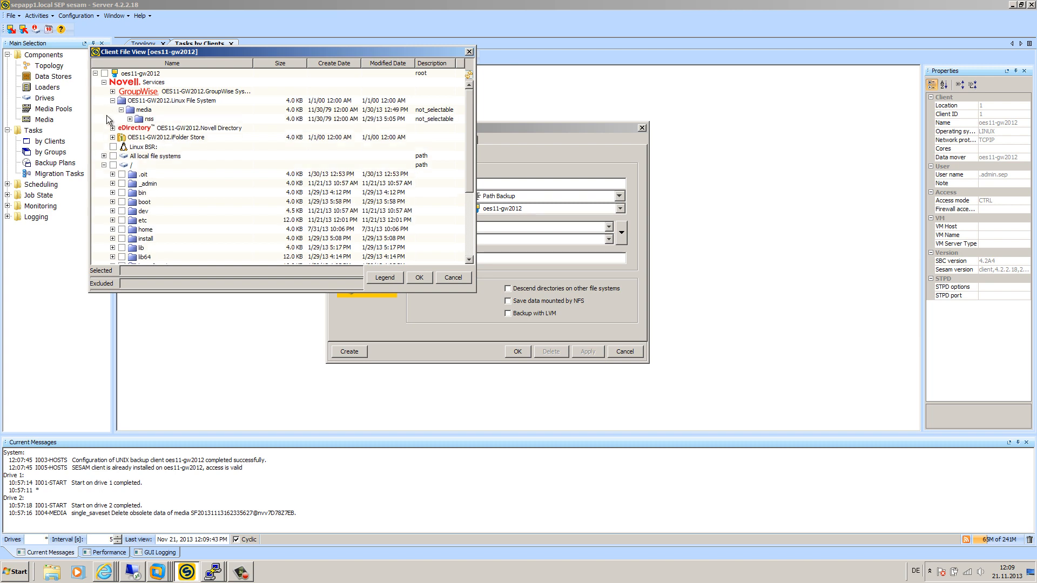
left_click(130, 119)
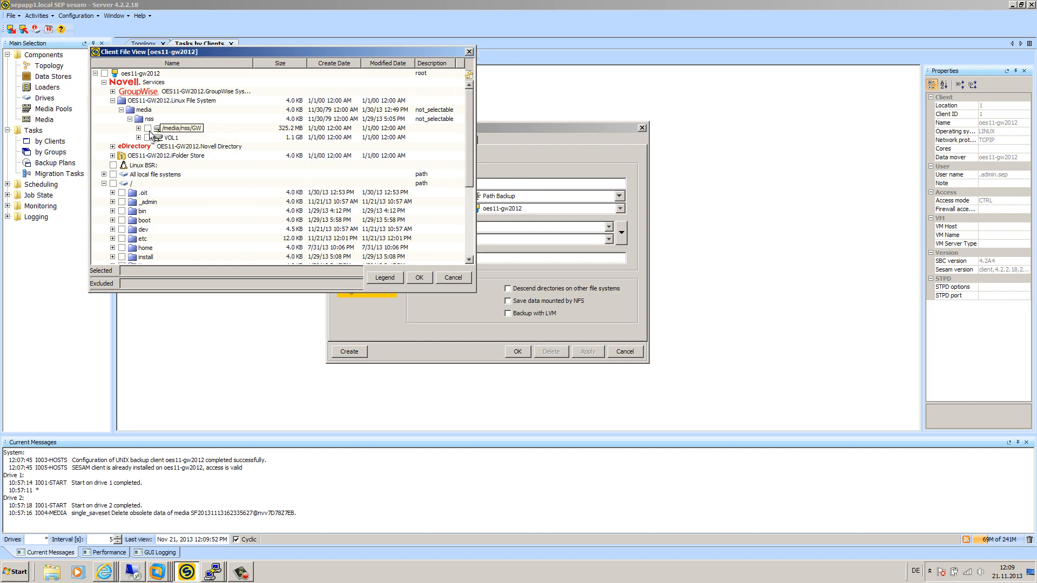
left_click(150, 129)
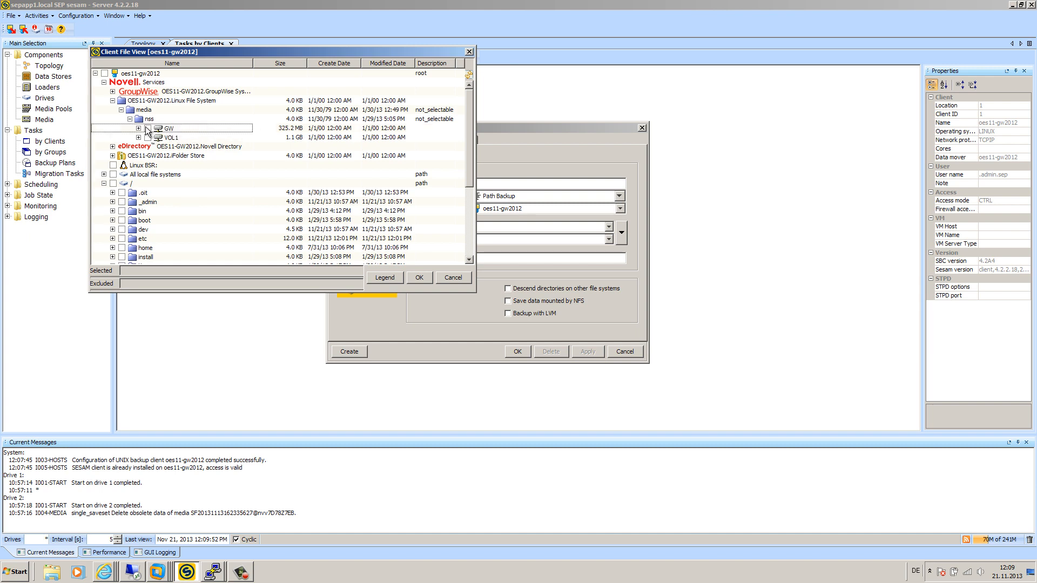
left_click(112, 91)
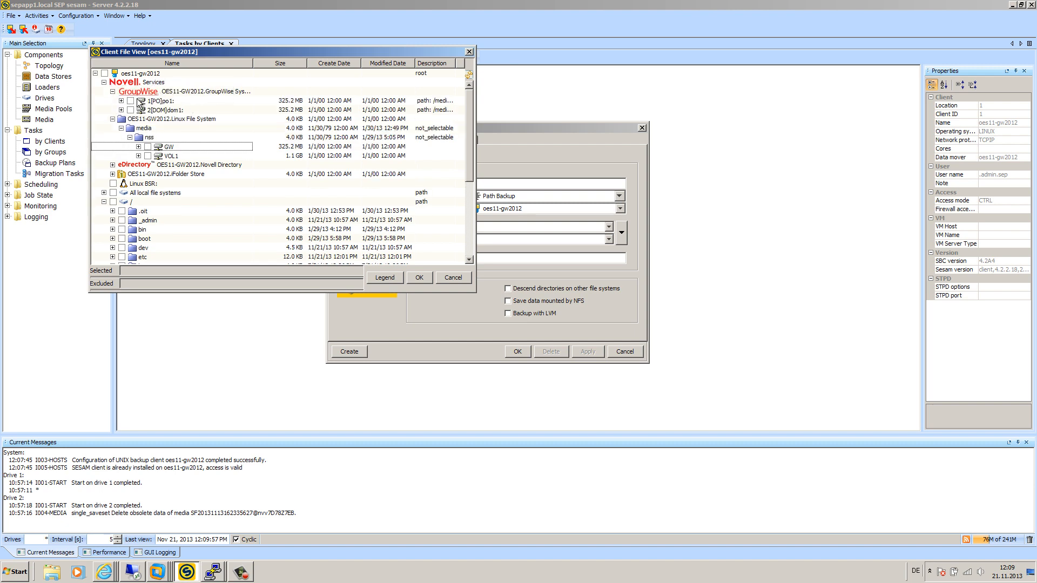
left_click(113, 92)
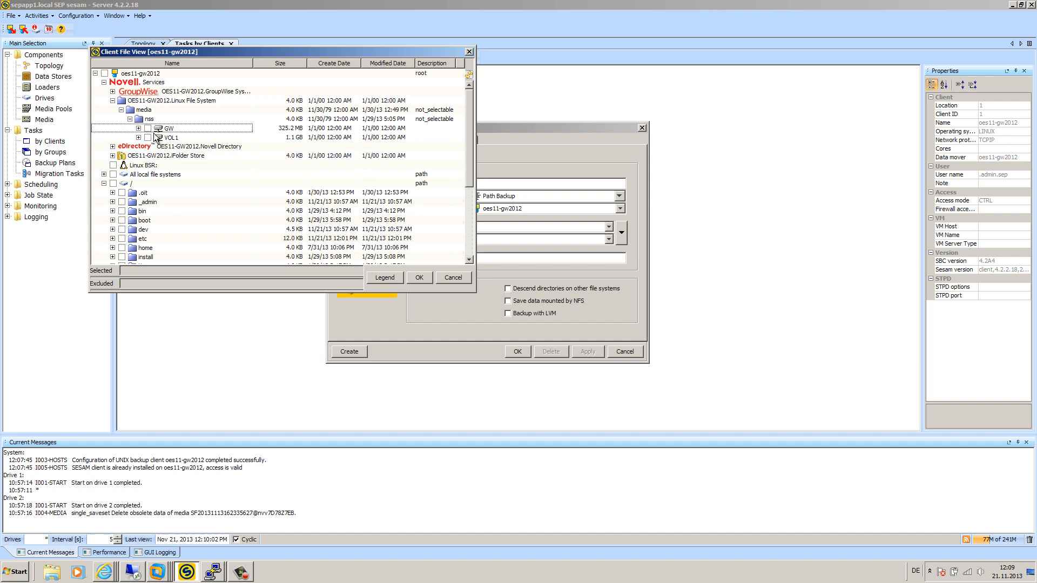
left_click(457, 279)
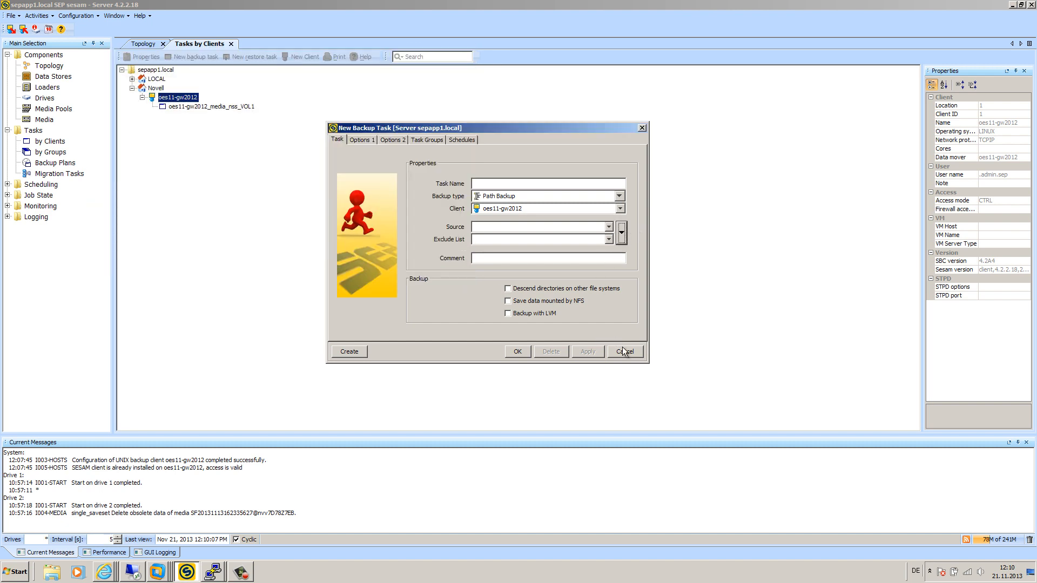
Step: Select all local file systems as the source and exclude /media/nss from the backup
left_click(622, 230)
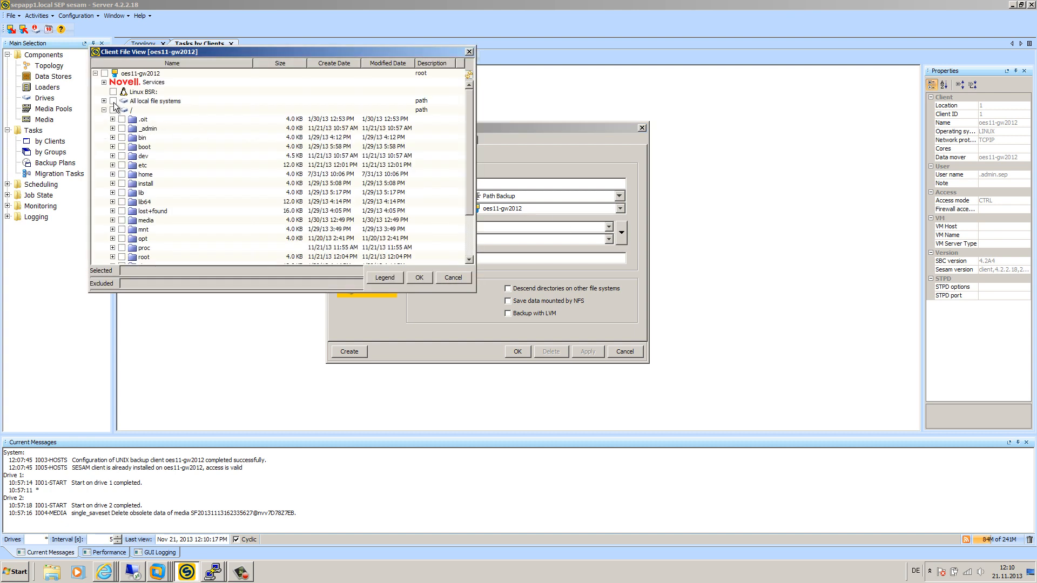
left_click(114, 101)
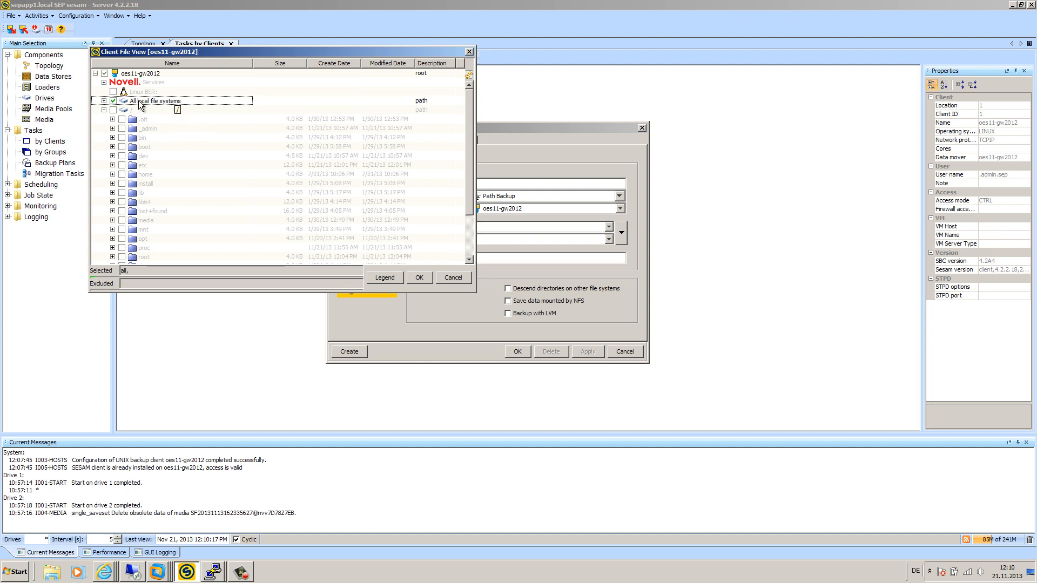
left_click(104, 100)
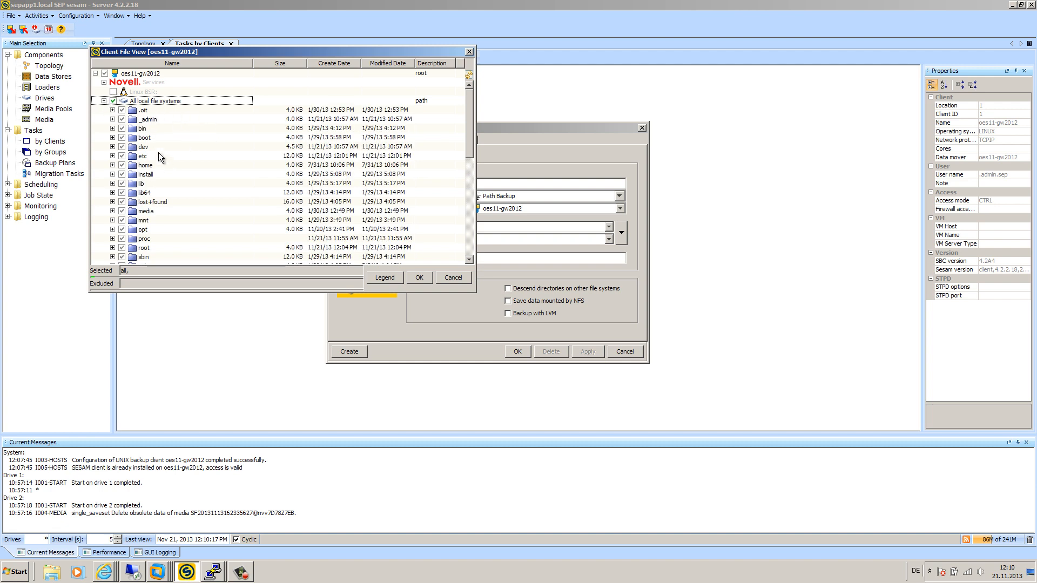
scroll(202, 209, "down", 3)
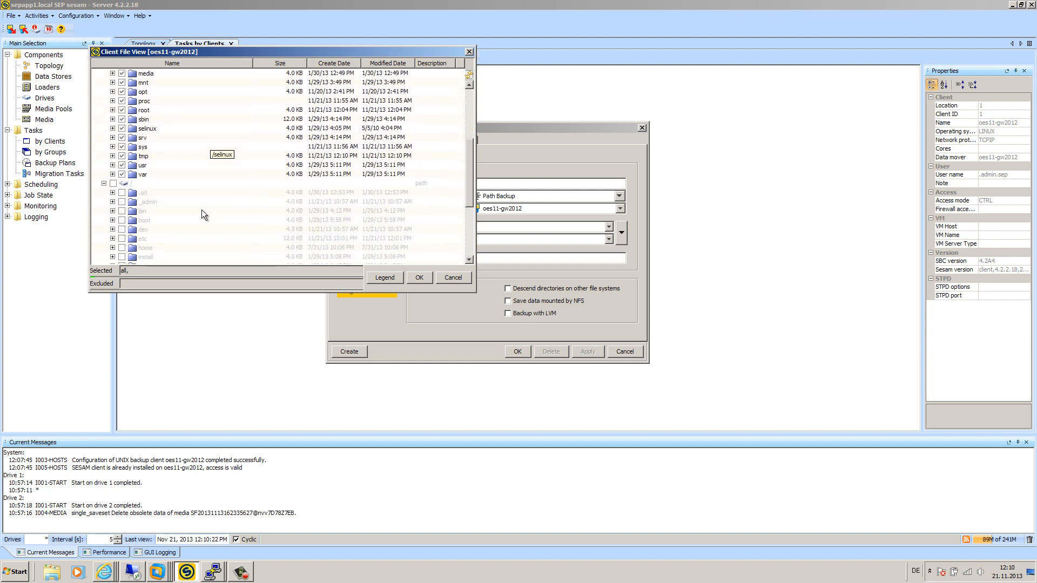
scroll(202, 209, "up", 2)
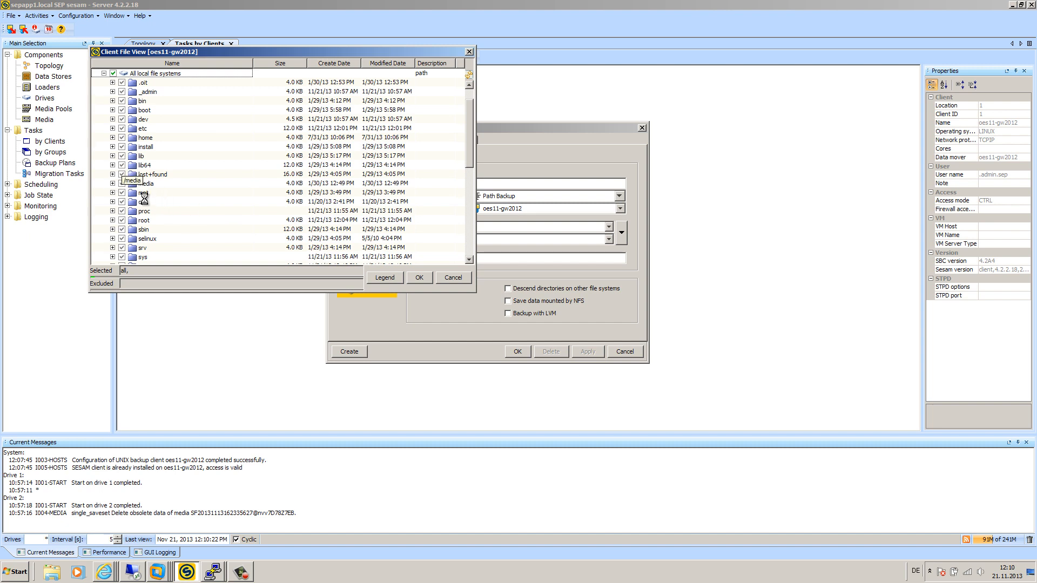
left_click(112, 184)
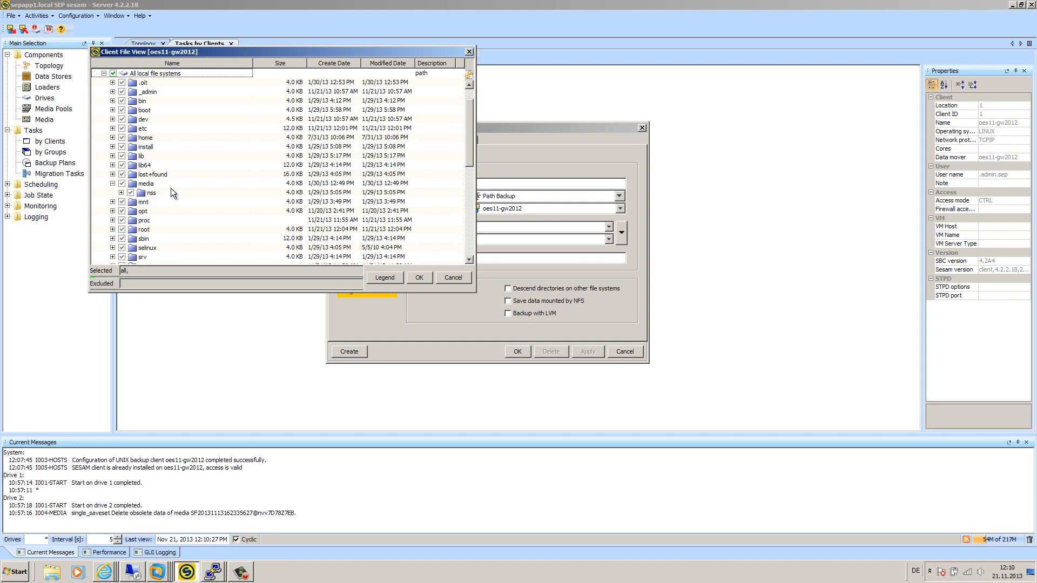
scroll(170, 188, "up", 1)
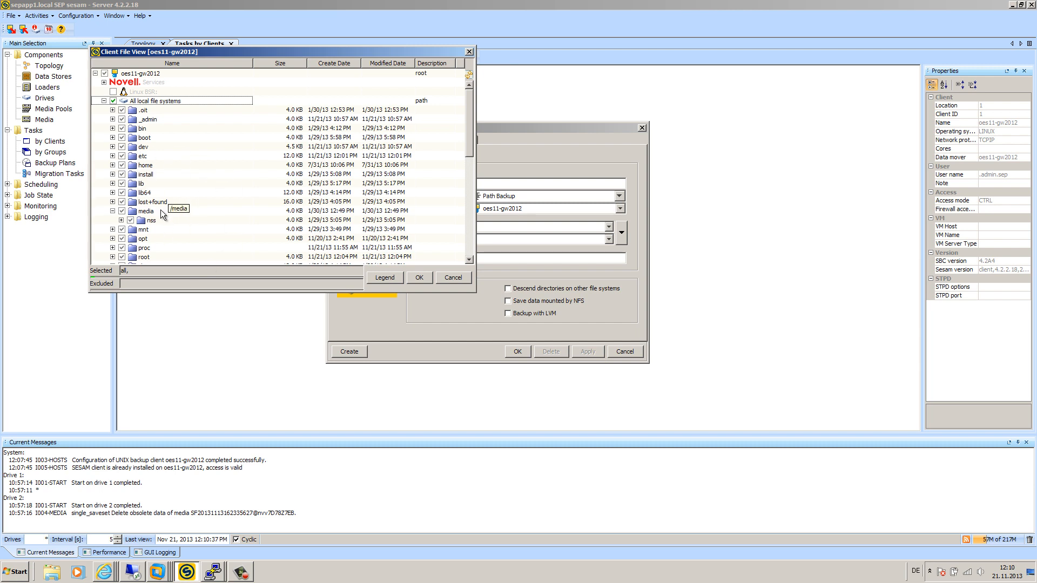
left_click(121, 219)
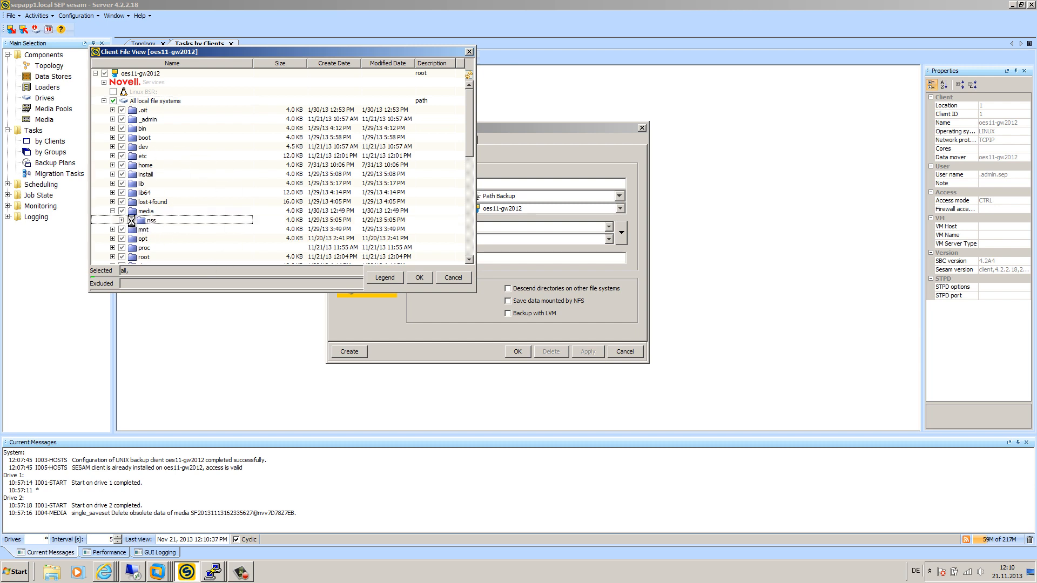
left_click(130, 220)
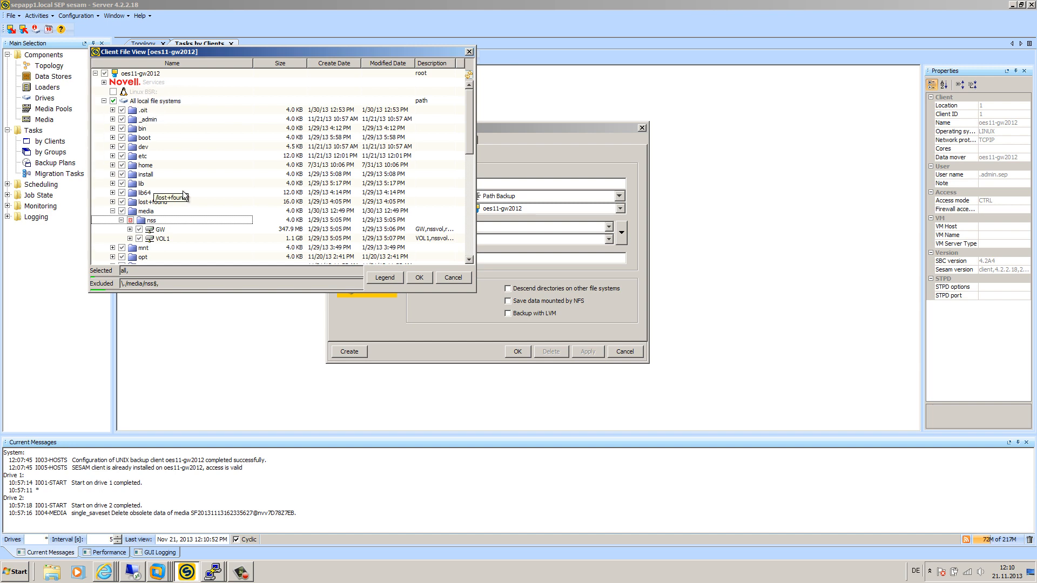
left_click(419, 277)
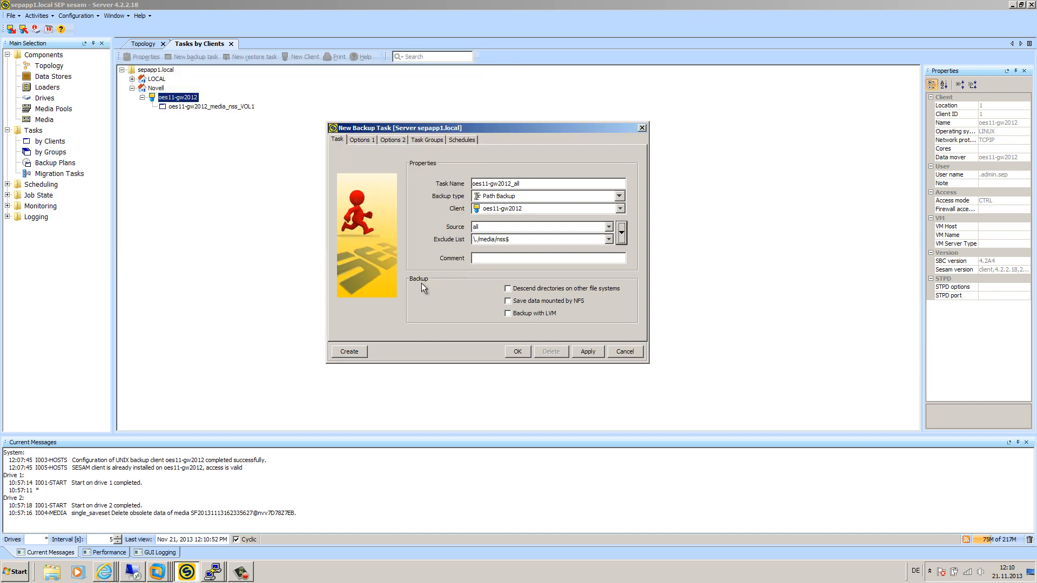
Step: Enable 'Save data mounted by NFS' and save the oes11-gw2012_all task
left_click(485, 228)
left_click_drag(513, 240, 465, 240)
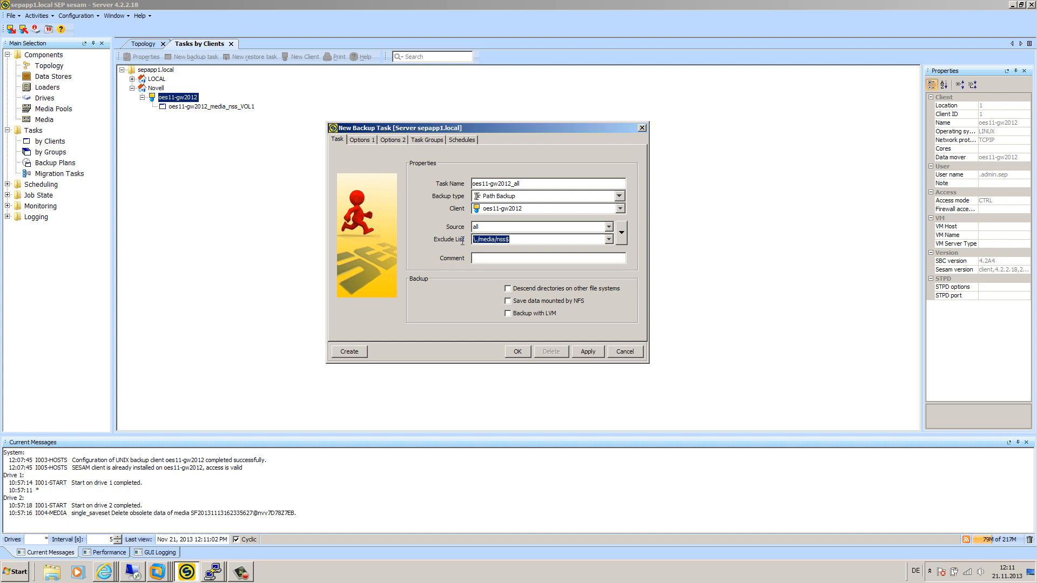
left_click(519, 241)
double_click(477, 227)
left_click(508, 302)
left_click(517, 351)
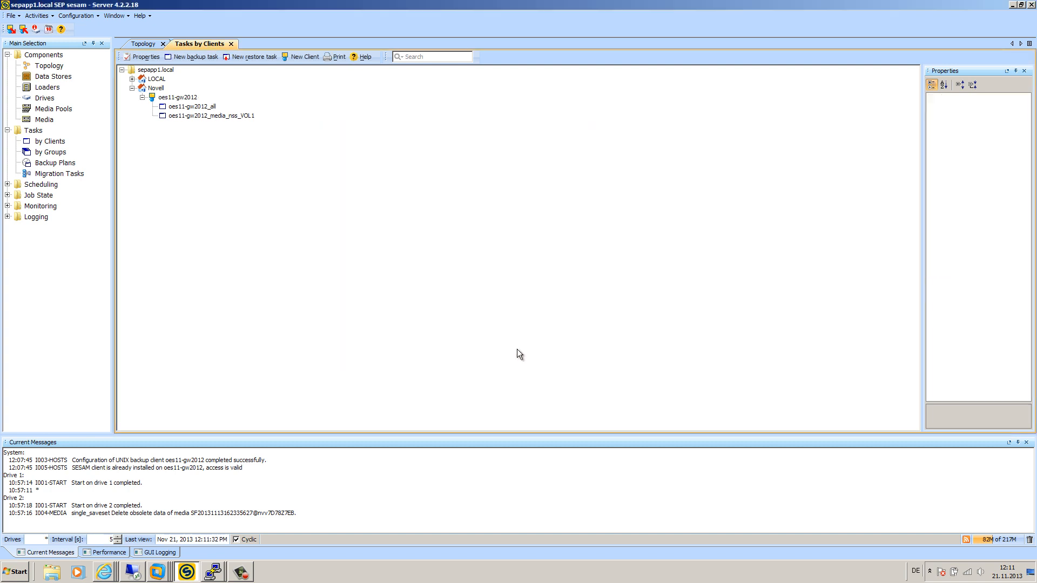
Step: Immediately start a FULL backup of oes11-gw2012_all to TEST-POOL and acknowledge the confirmation
right_click(197, 111)
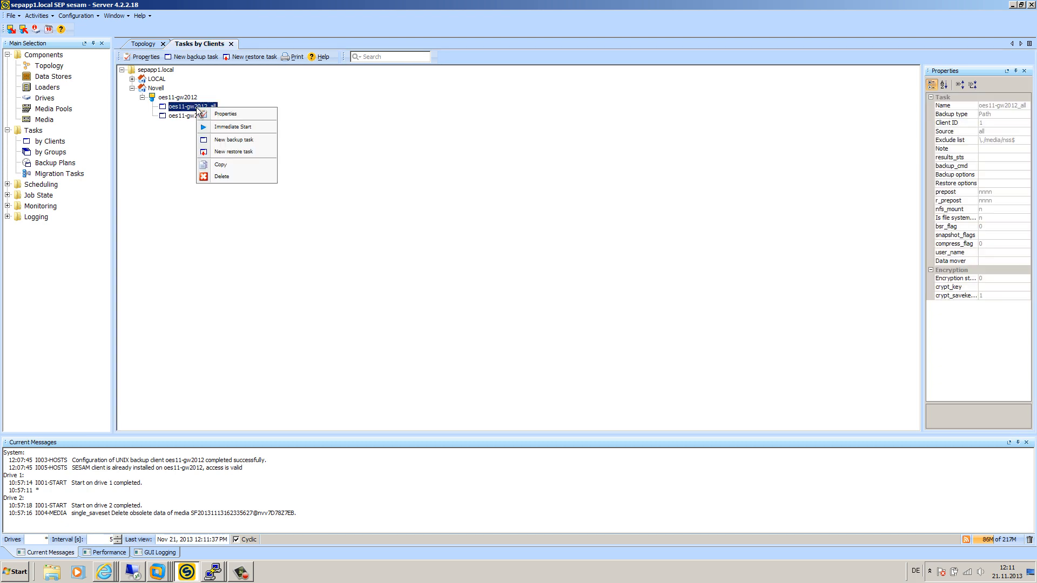
left_click(232, 127)
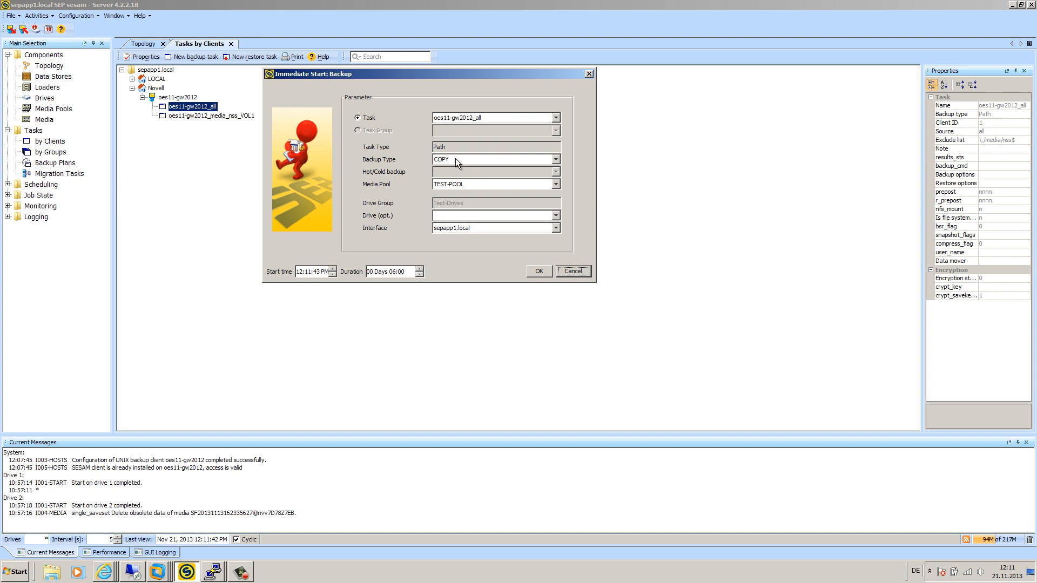
left_click(476, 161)
left_click(471, 178)
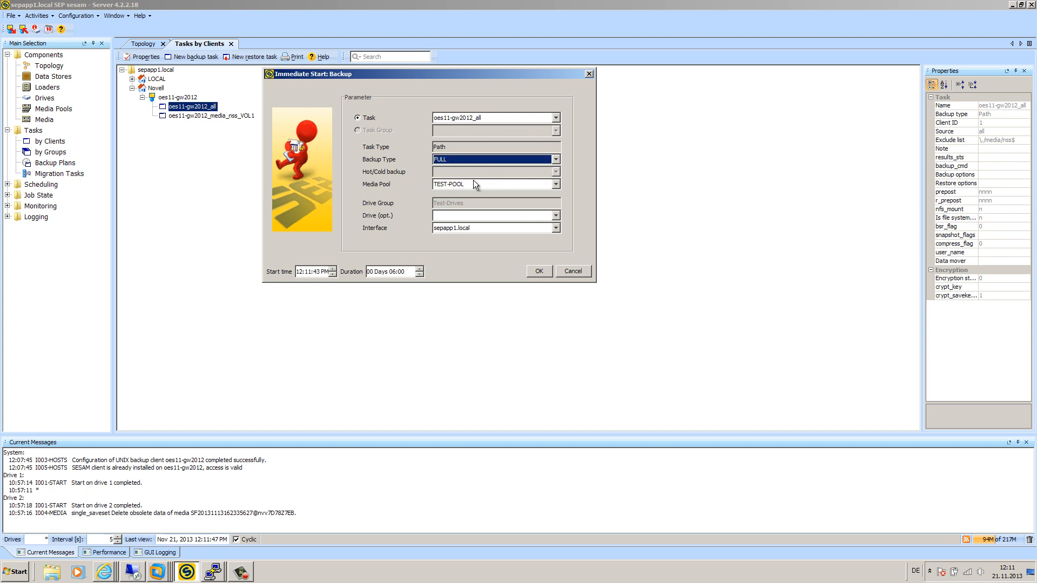
left_click(474, 183)
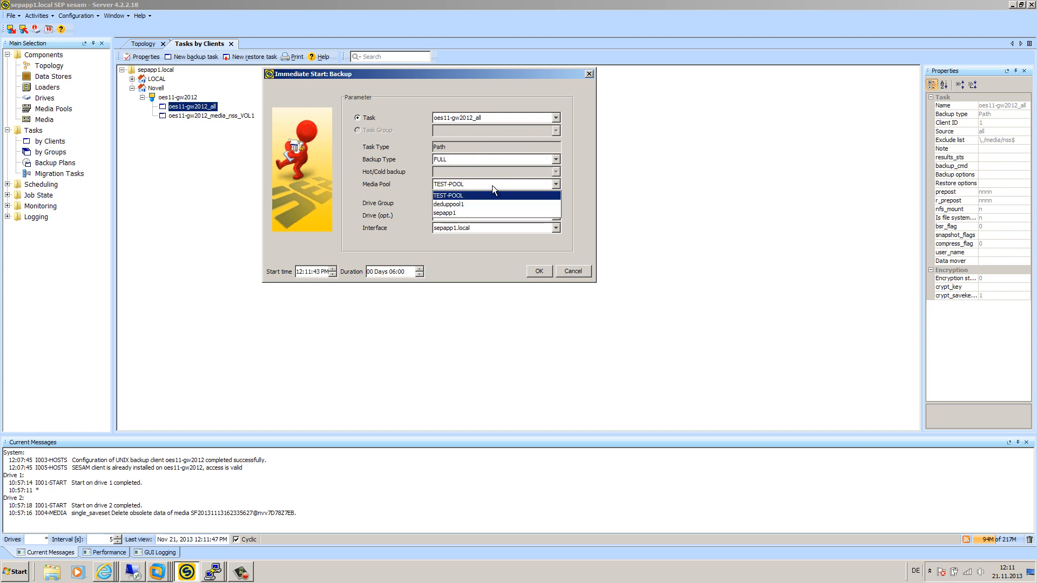
left_click(451, 195)
left_click(539, 273)
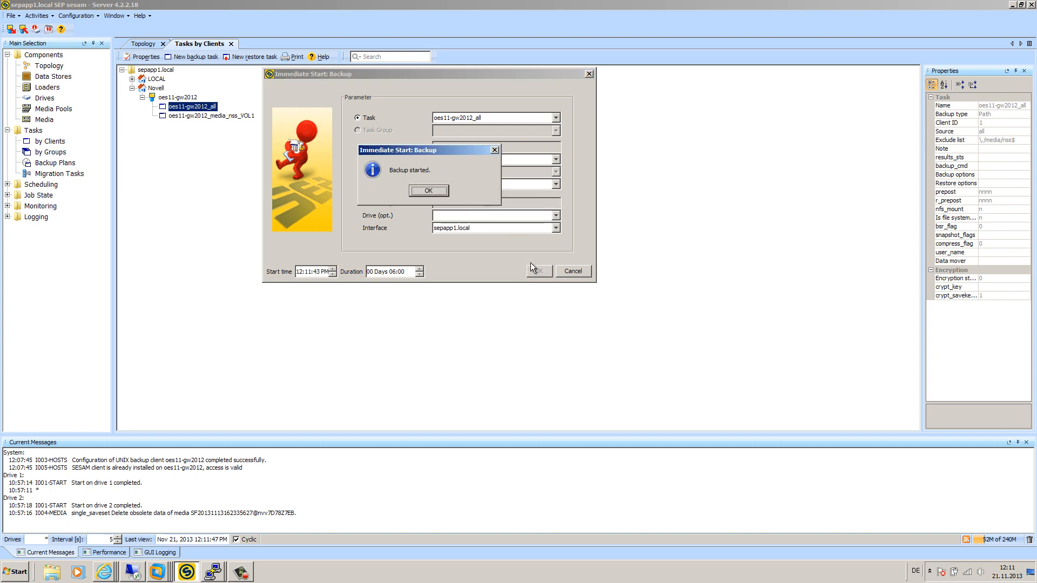
left_click(435, 191)
right_click(237, 115)
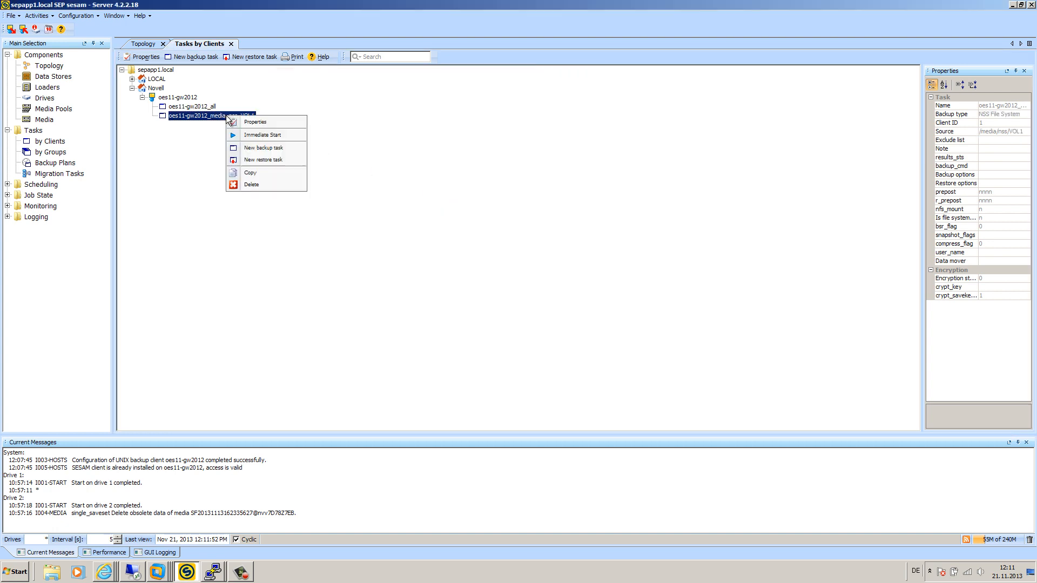
Step: Launch an immediate FULL backup of oes11-gw2012_media_nss_VOL1 and acknowledge the started message
left_click(240, 134)
left_click(487, 160)
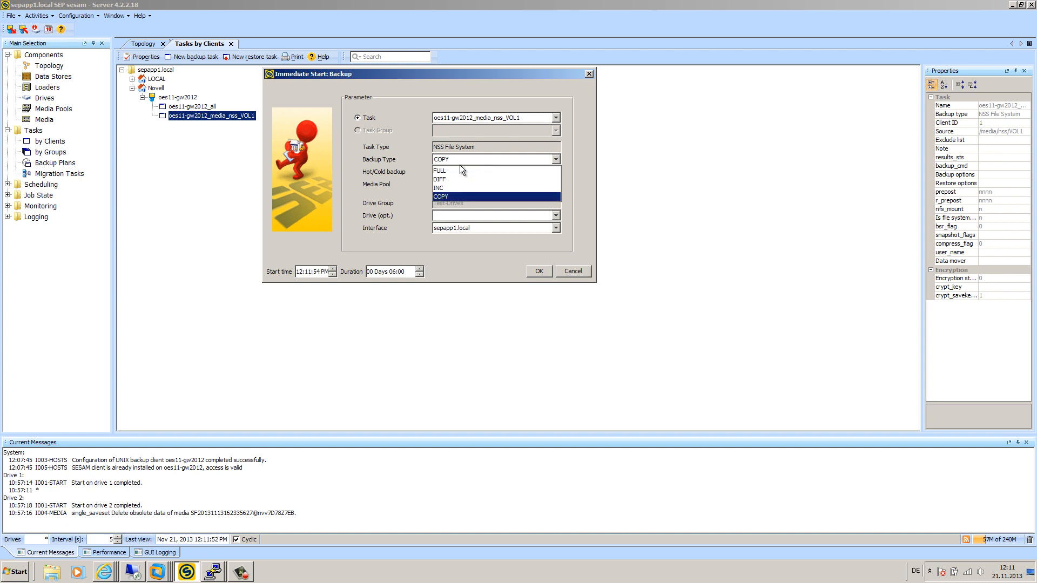
left_click(466, 168)
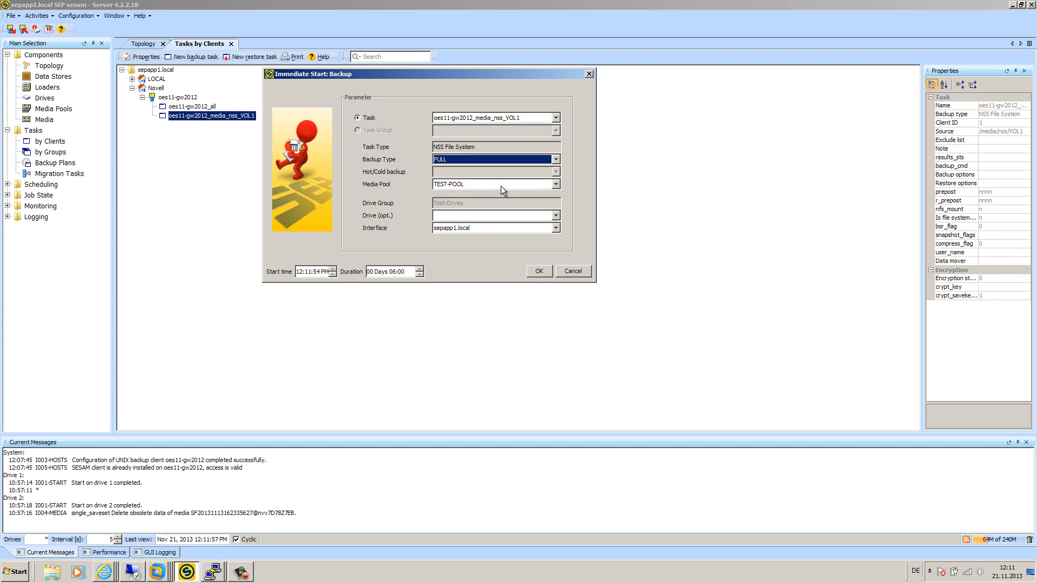
left_click(540, 270)
left_click(438, 191)
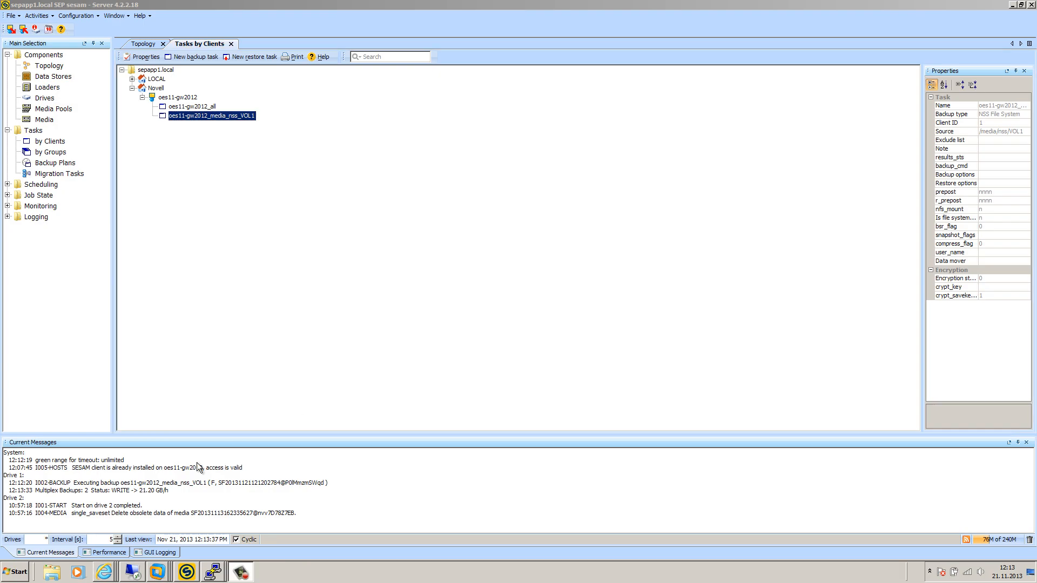
Step: Open Job State > Backups and inspect the active oes11-gw2012_all and VOL1 backup rows
left_click_drag(169, 491, 139, 490)
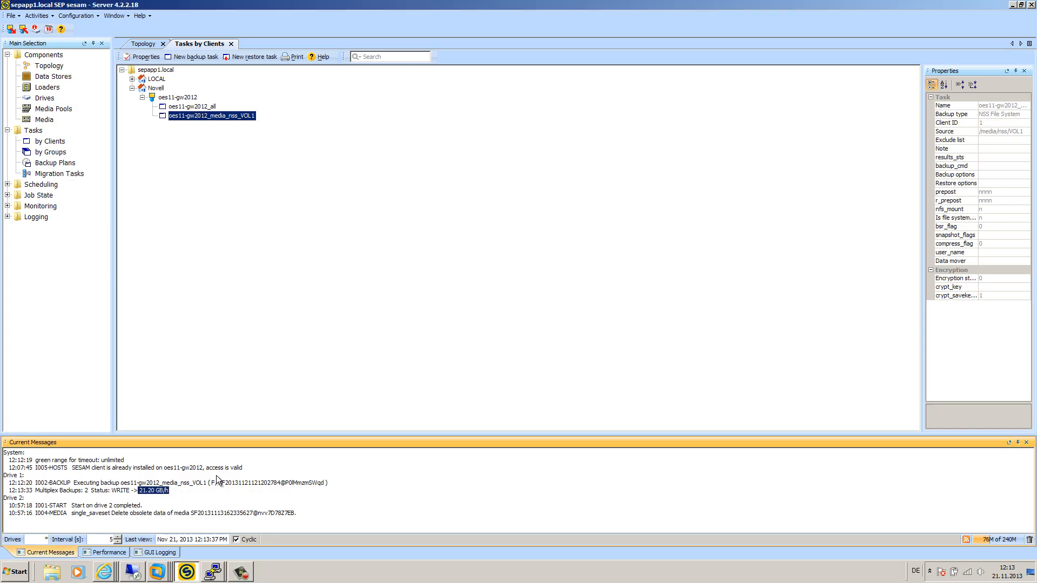
left_click(7, 195)
left_click(7, 196)
left_click(7, 196)
left_click(48, 206)
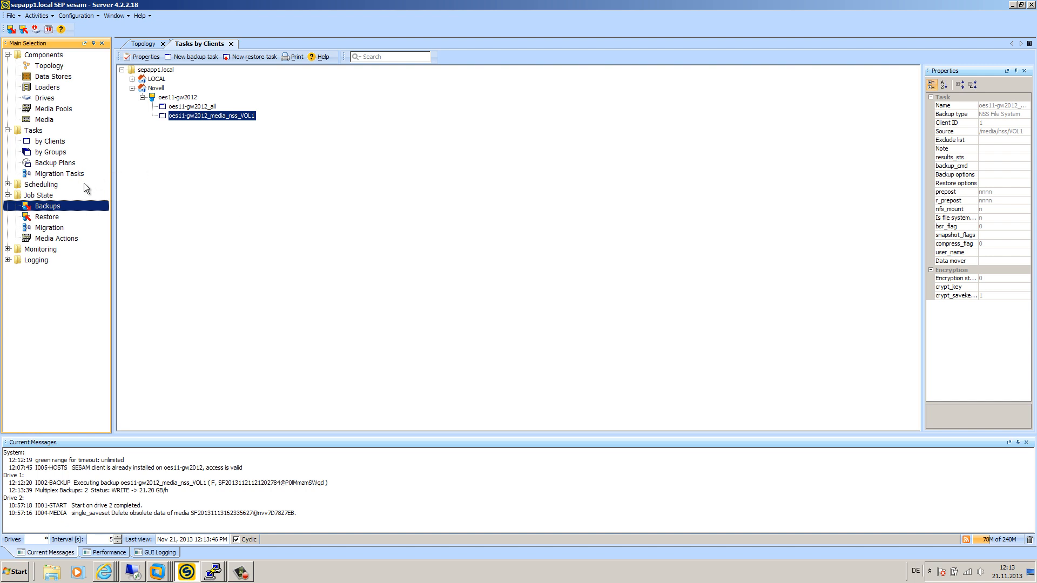
left_click(41, 208)
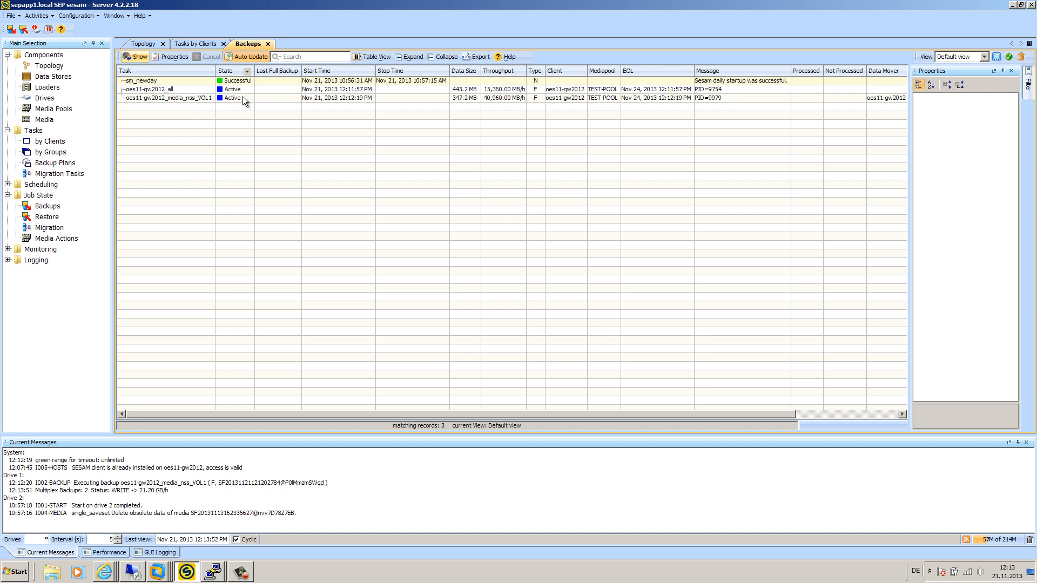
left_click(180, 90)
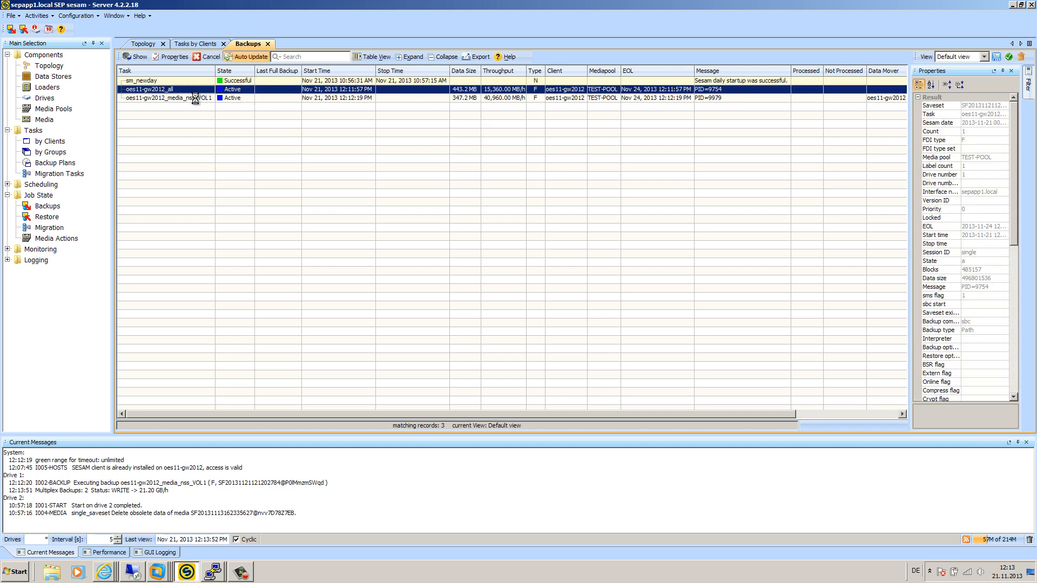
left_click(196, 99)
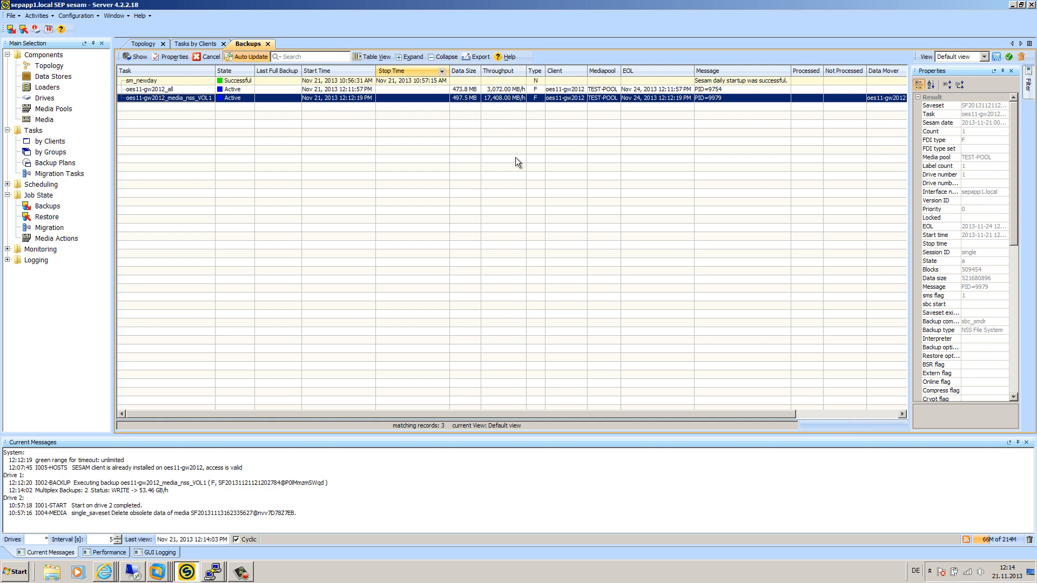
double_click(169, 91)
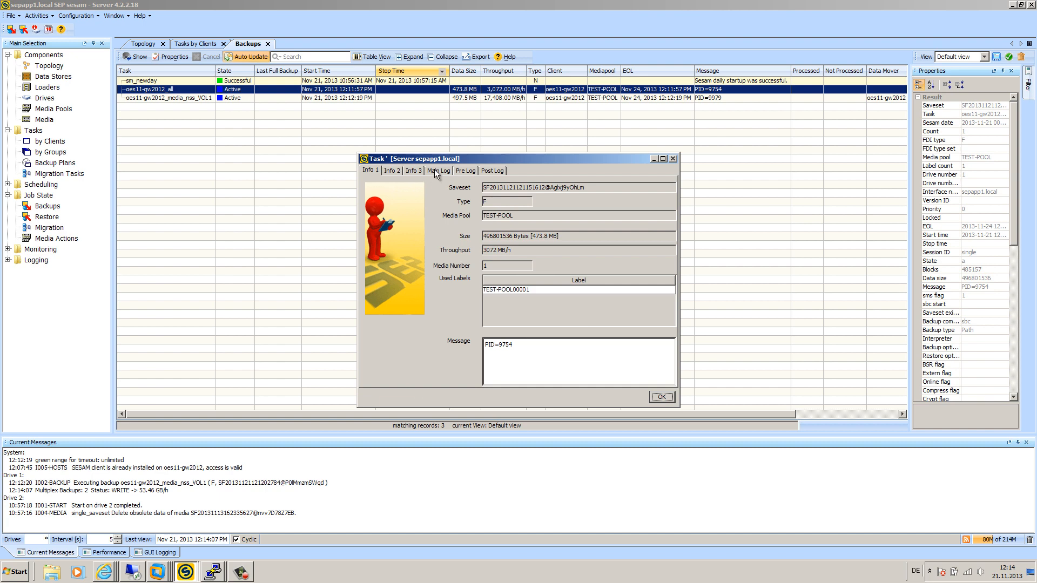
left_click(437, 171)
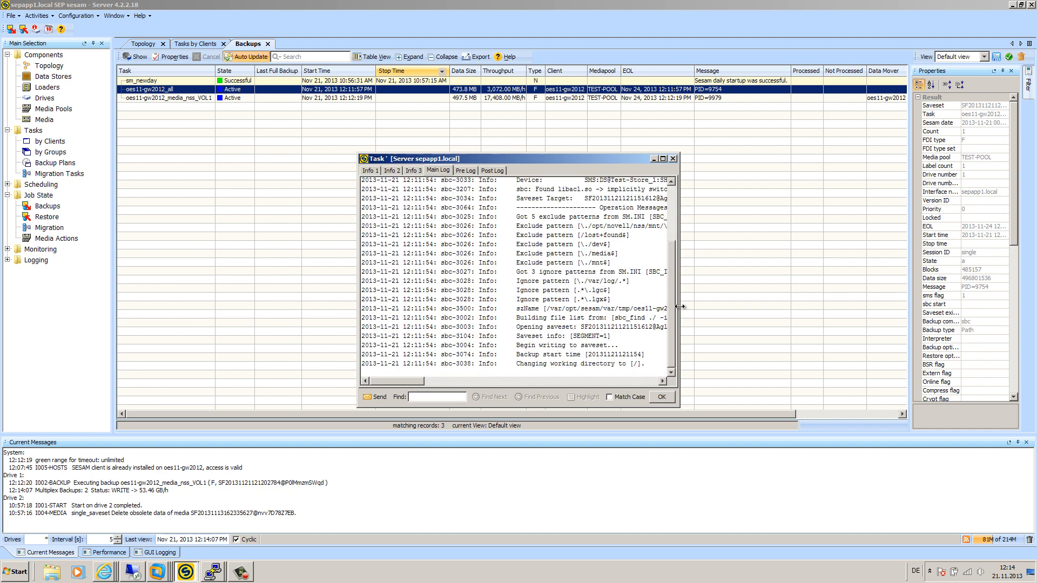
left_click_drag(680, 307, 846, 312)
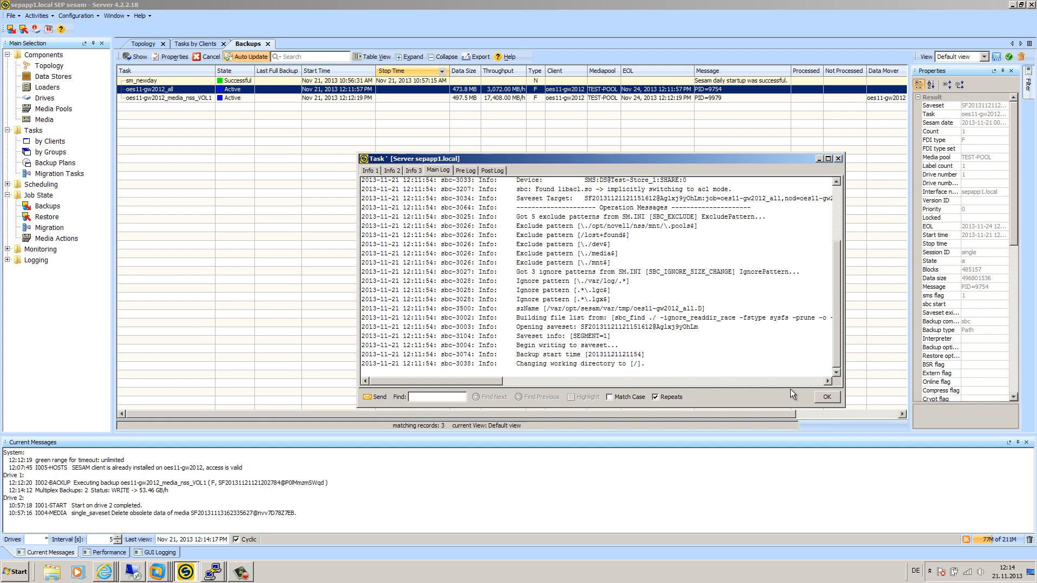
left_click(828, 397)
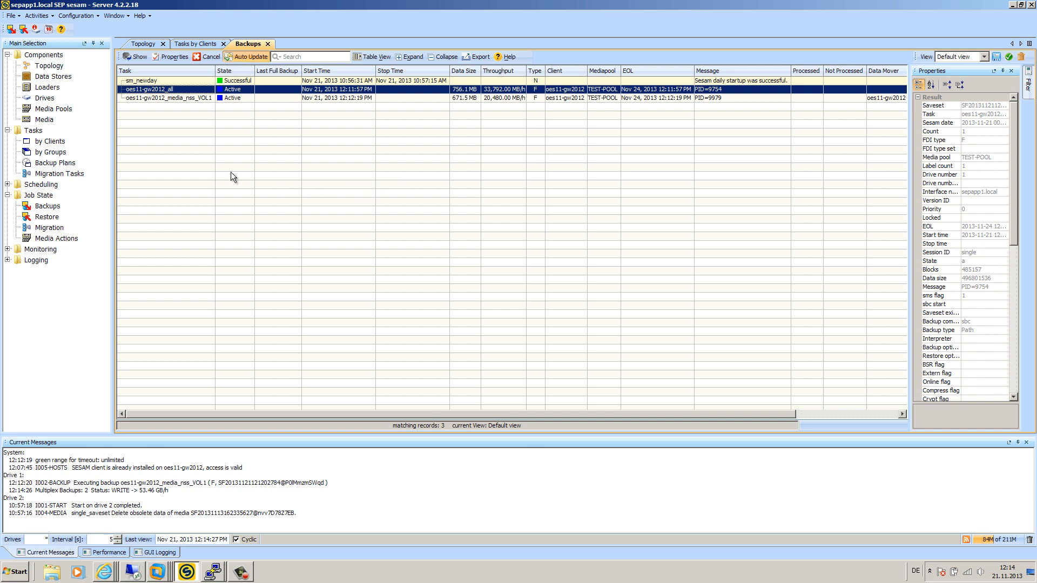
Step: Create backup task oes11-gw2012_BSR under client oes11-gw2012 using Linux BSR, so its source is mkrescue
left_click(50, 141)
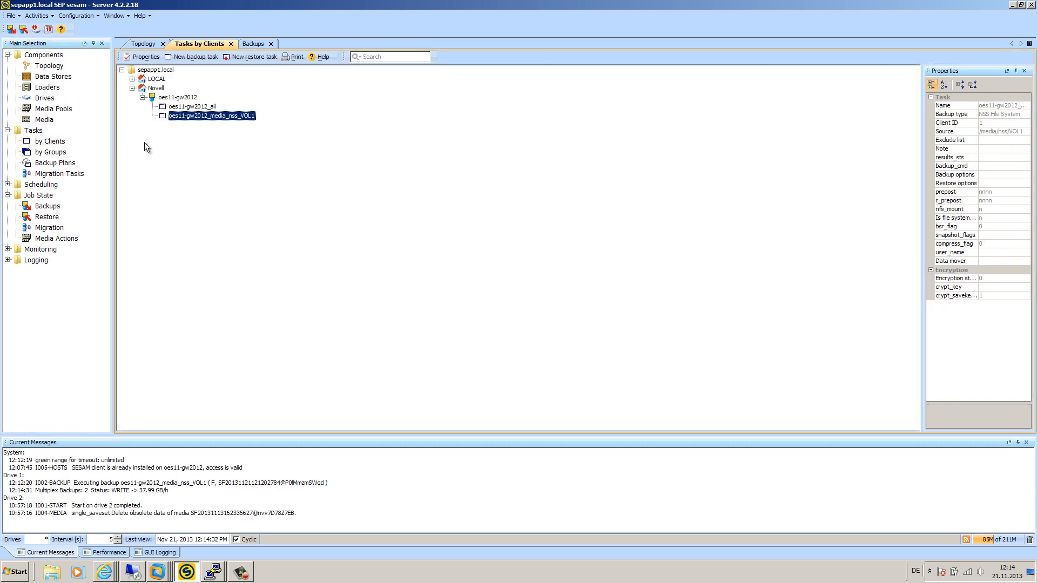
left_click(181, 98)
right_click(184, 101)
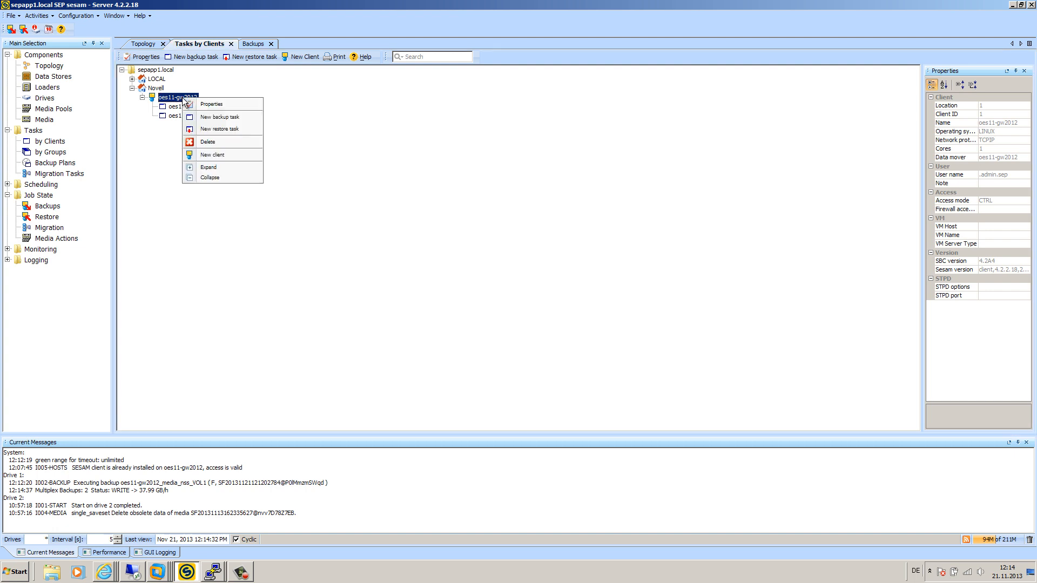
left_click(221, 116)
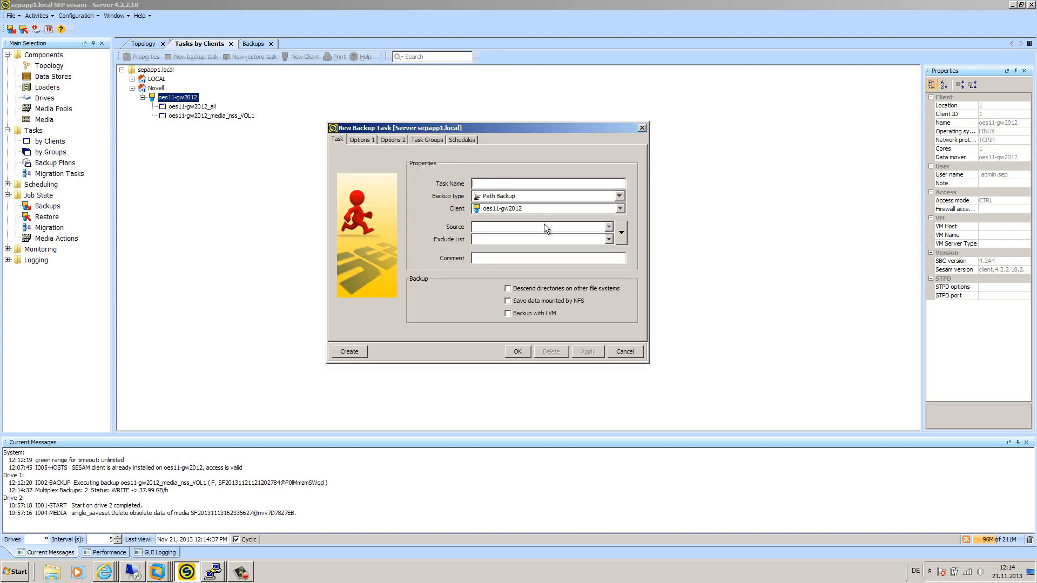
left_click(621, 232)
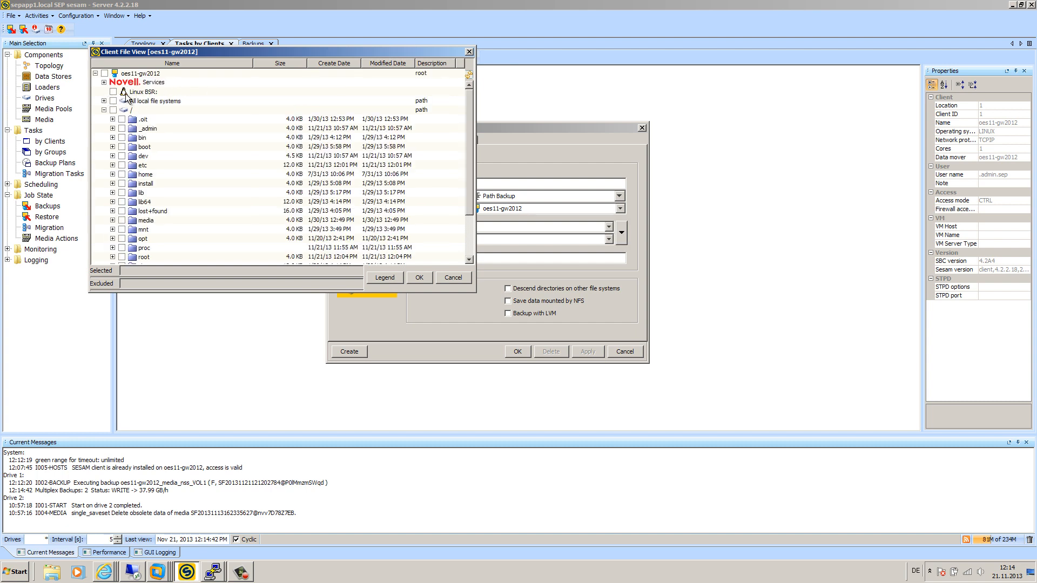
left_click(113, 92)
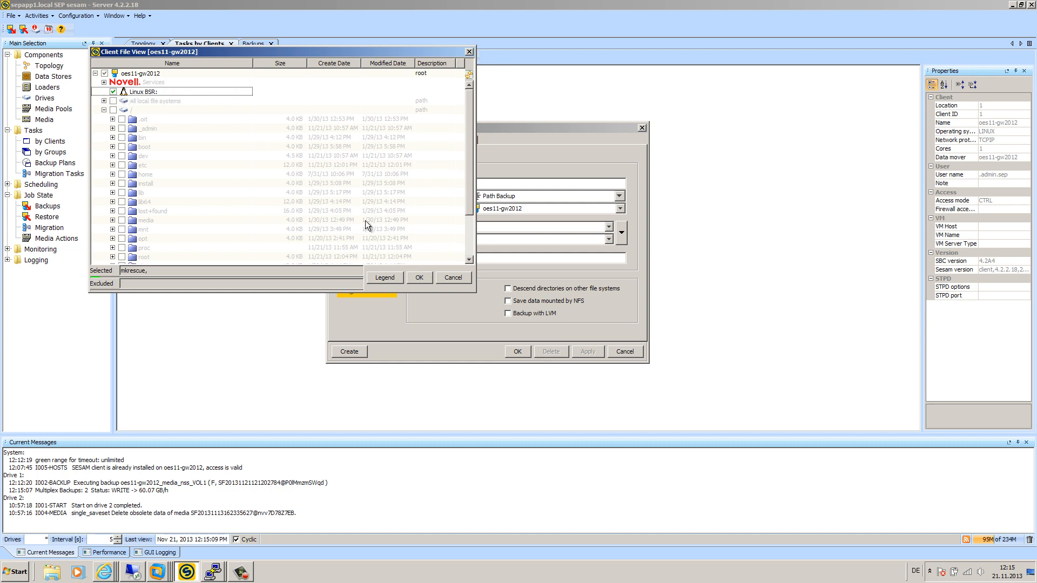
left_click(419, 277)
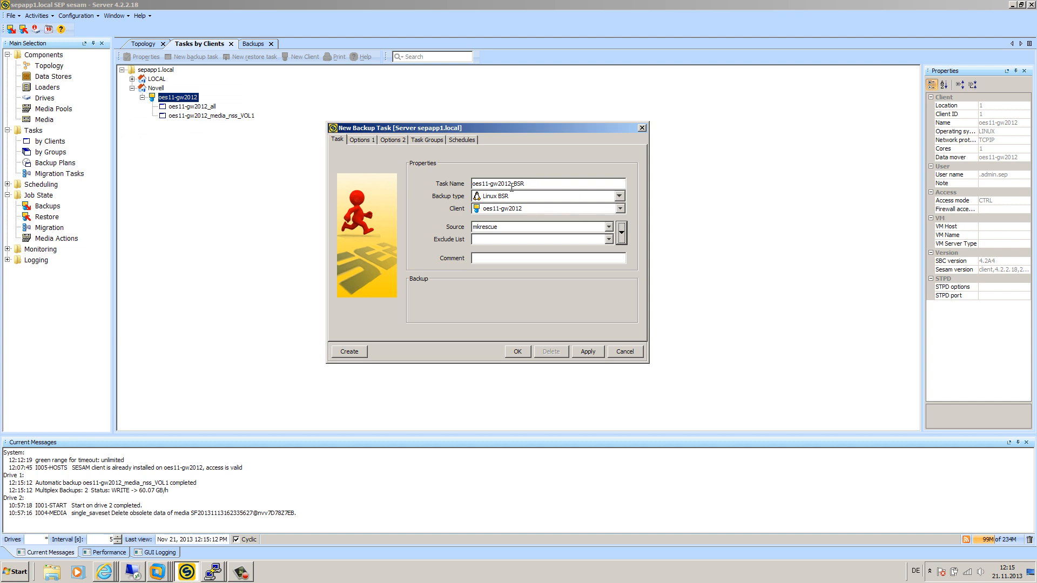
double_click(515, 227)
left_click(521, 353)
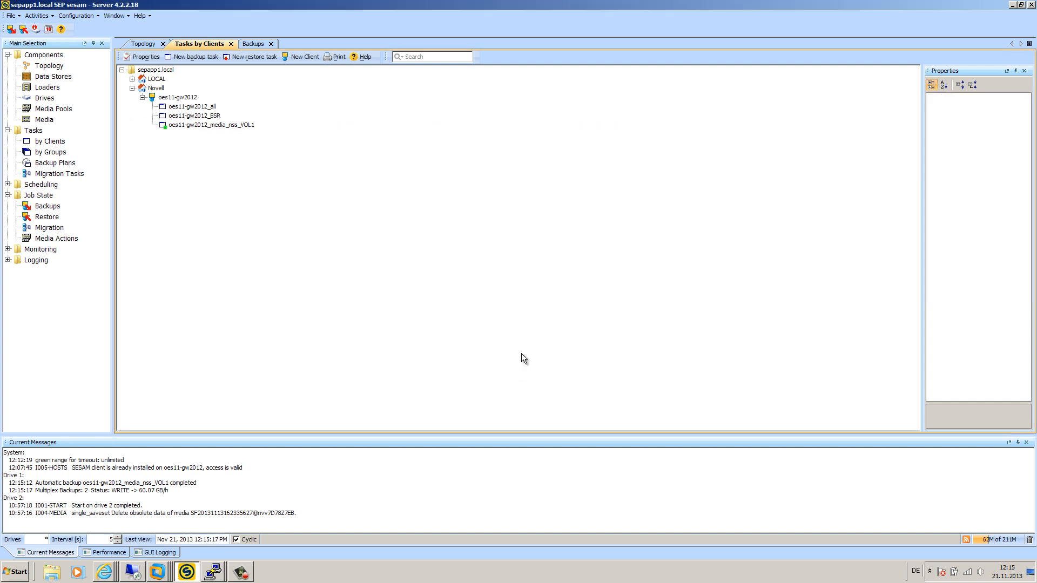
Step: Immediately start oes11-gw2012_BSR as a FULL backup and dismiss the started notice
left_click(204, 116)
right_click(204, 116)
left_click(240, 134)
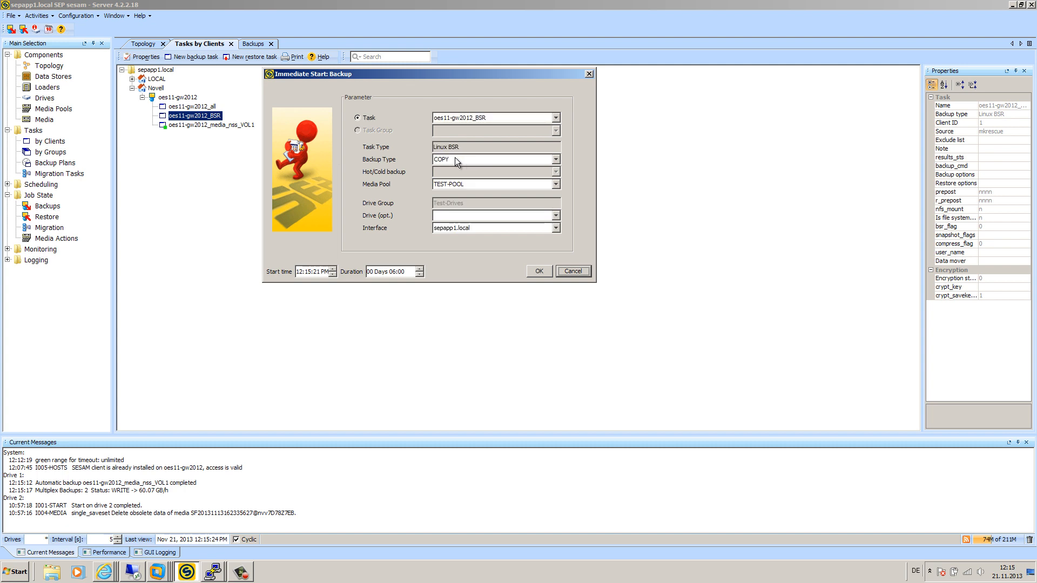
left_click(455, 158)
left_click(455, 169)
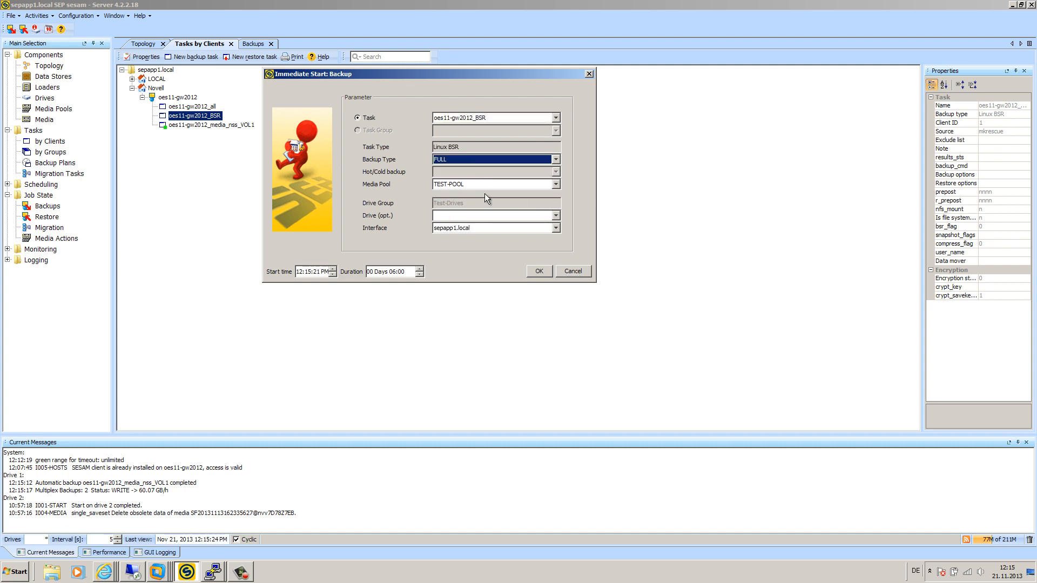
left_click(539, 271)
left_click(430, 191)
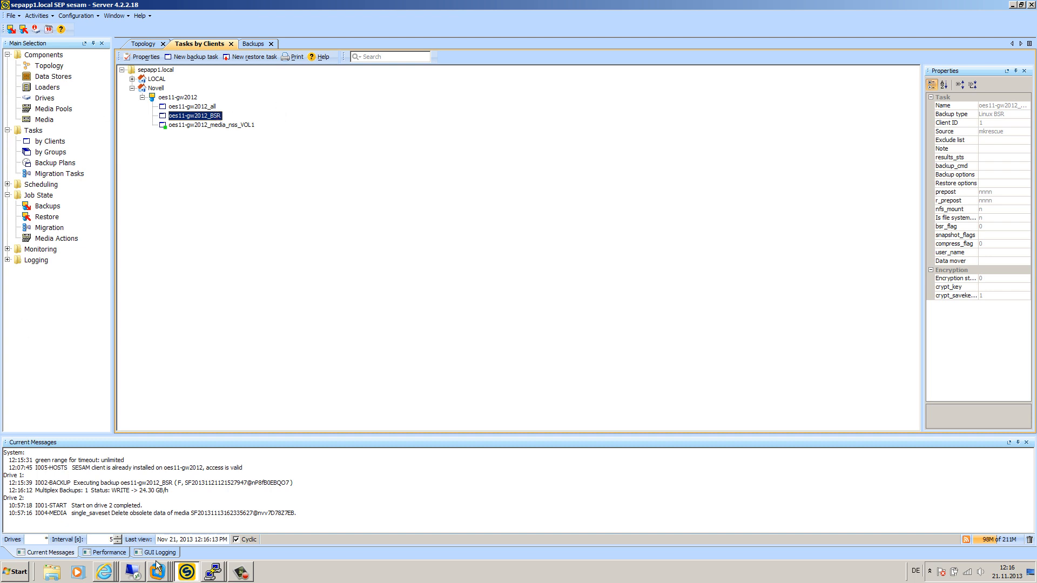
Step: In the SEP wiki, go from Main Page through Bare Metal Recovery Linux to the >= 4.2.2.14 docs
left_click(105, 572)
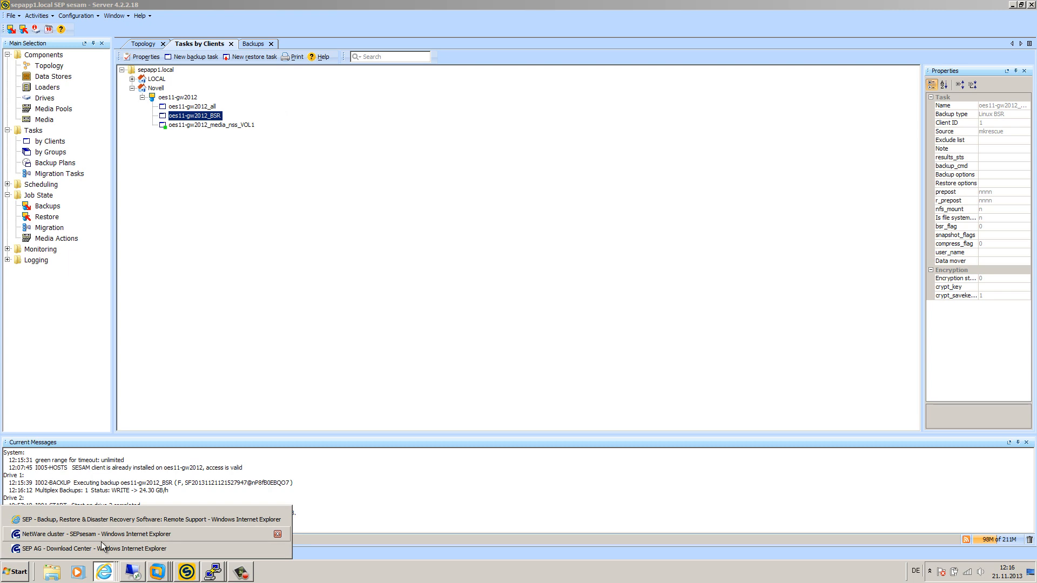
left_click(102, 544)
left_click(386, 22)
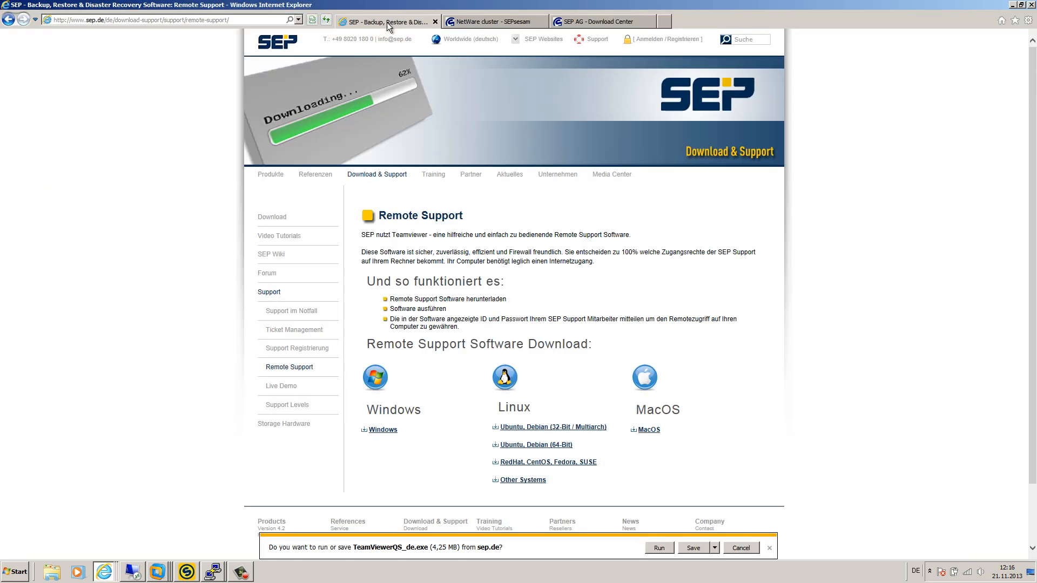
left_click(498, 22)
scroll(313, 194, "up", 3)
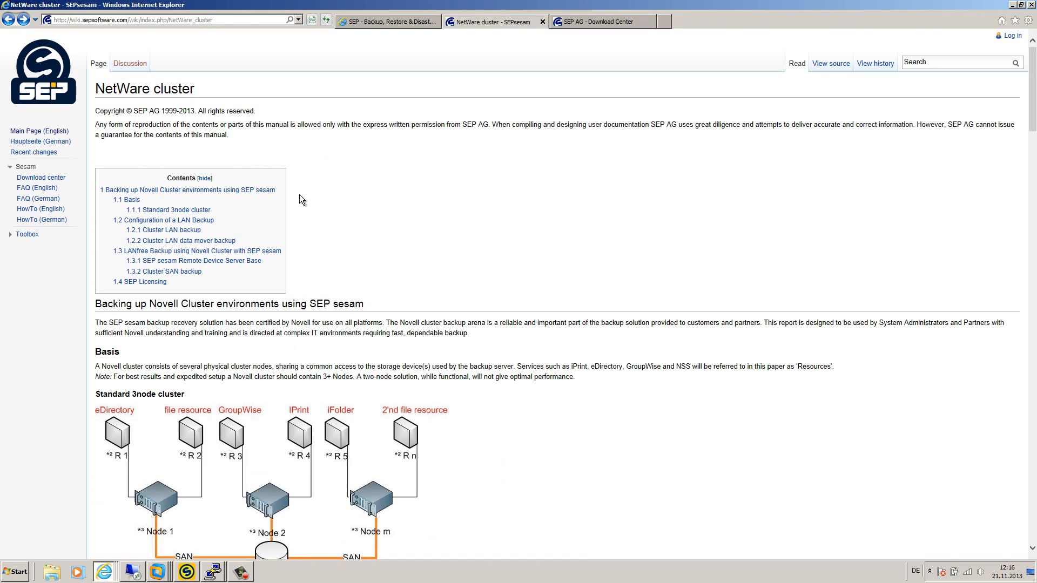
left_click(36, 134)
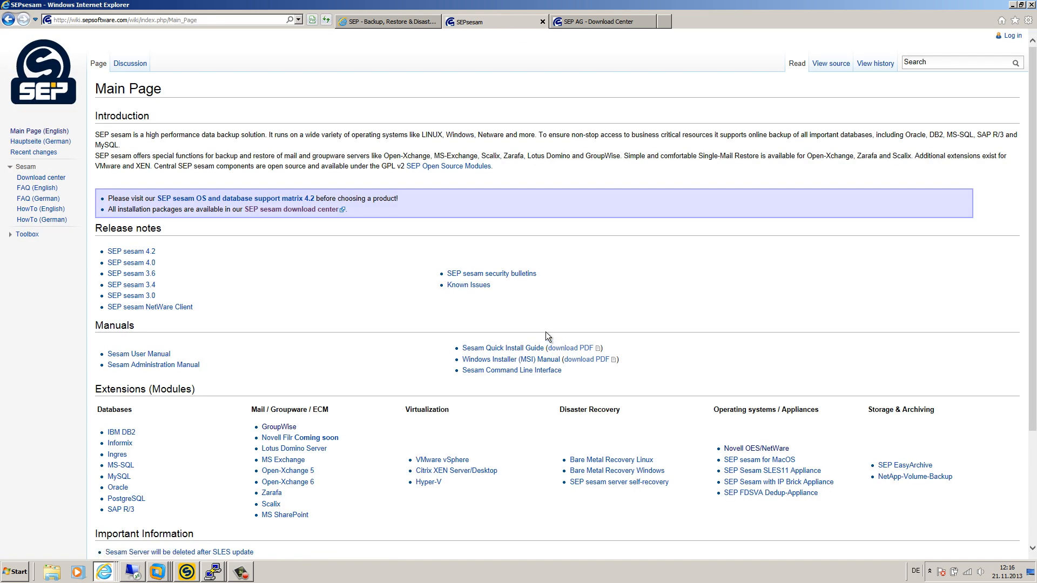
left_click(611, 460)
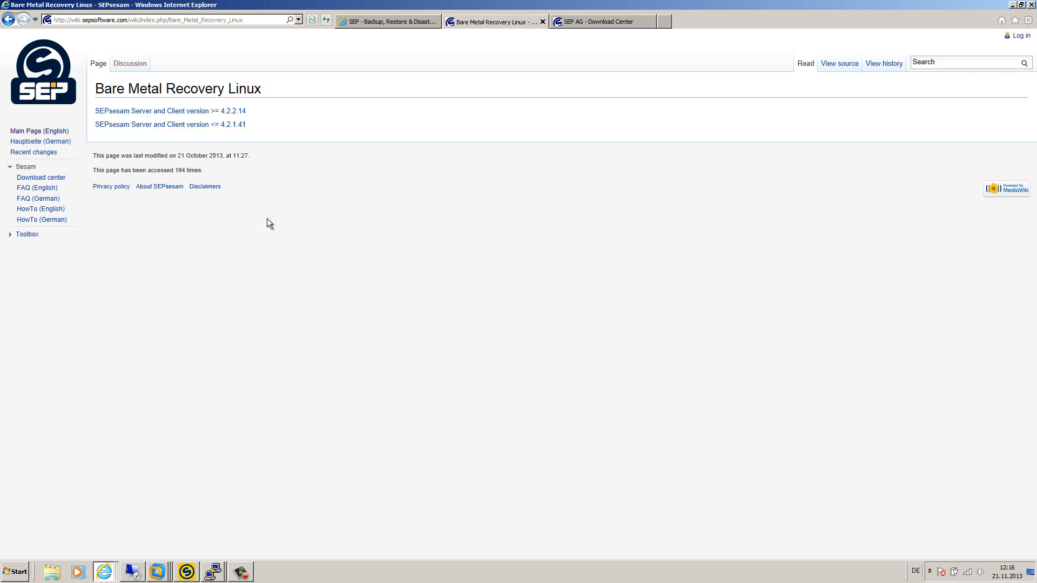
left_click(232, 112)
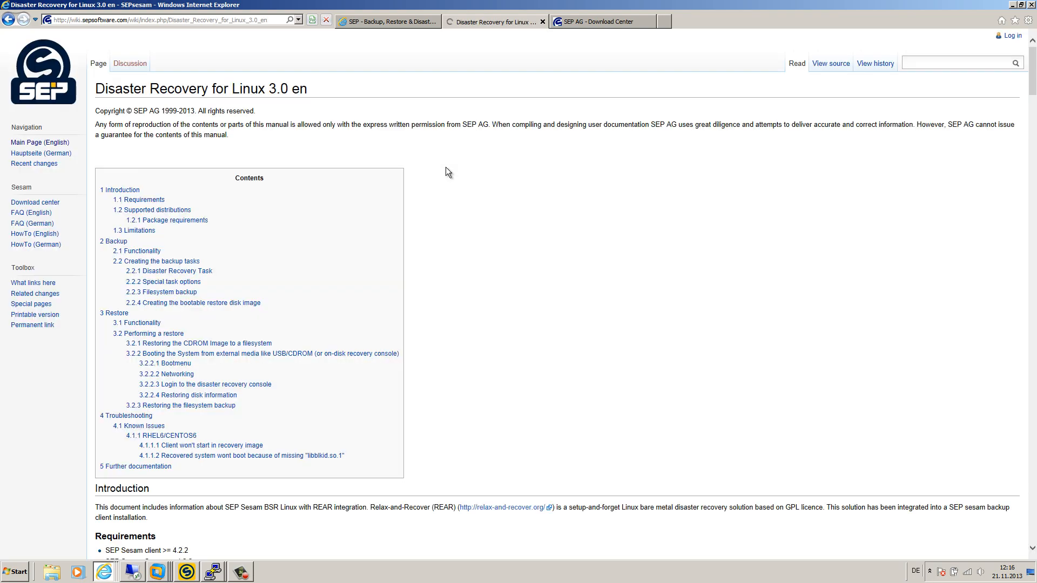
Step: Read through the Backup and Disaster Recovery Task sections, then go back to SEP sesam
scroll(396, 247, "down", 4)
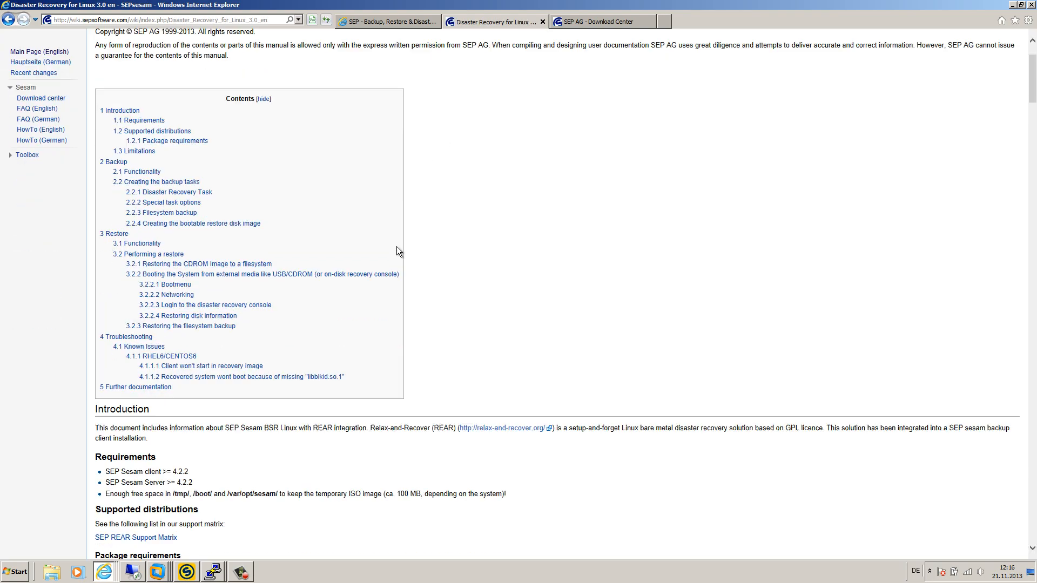
scroll(396, 246, "down", 5)
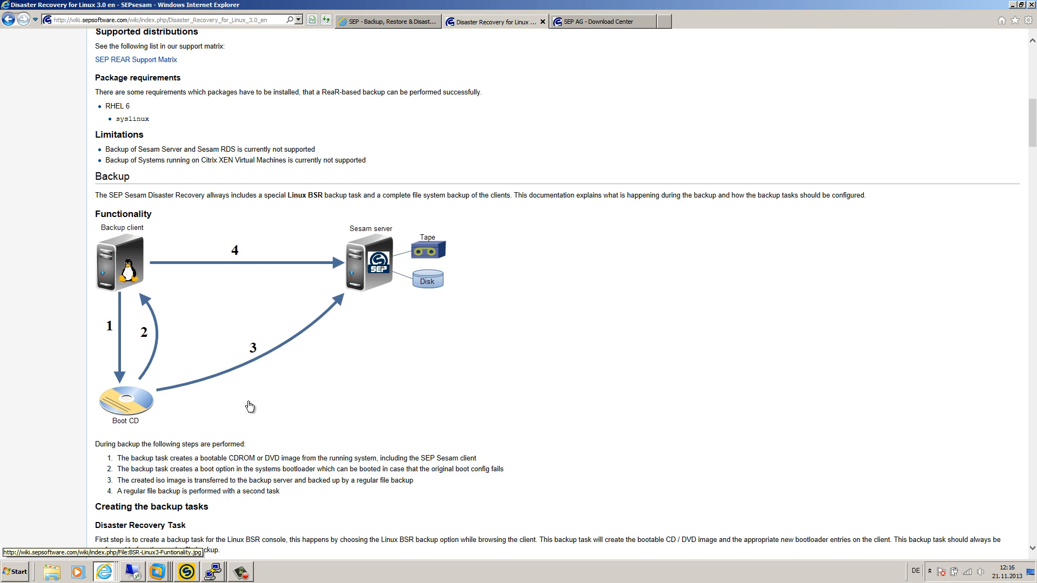
scroll(249, 406, "down", 3)
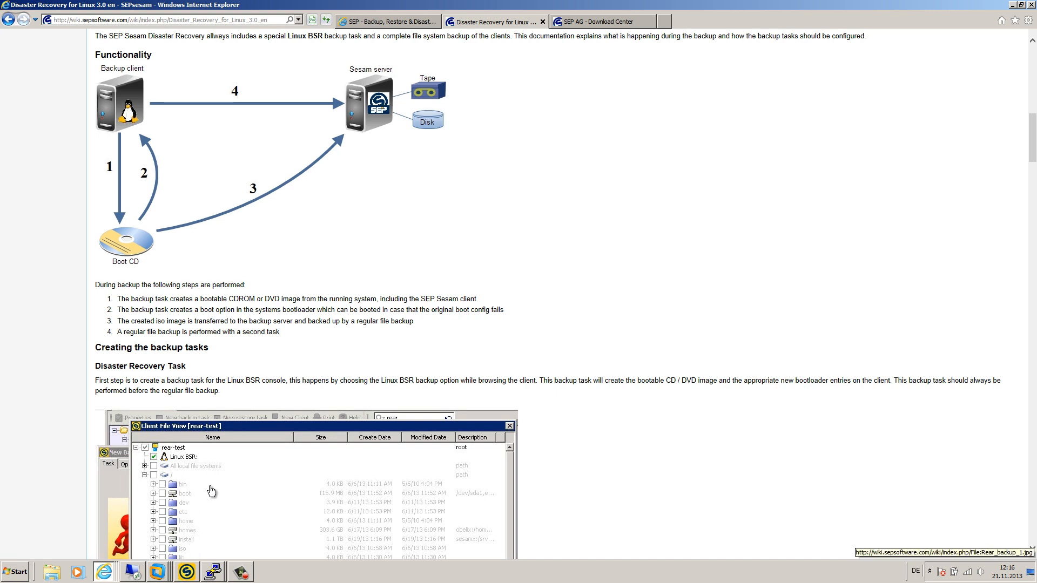
scroll(235, 390, "down", 3)
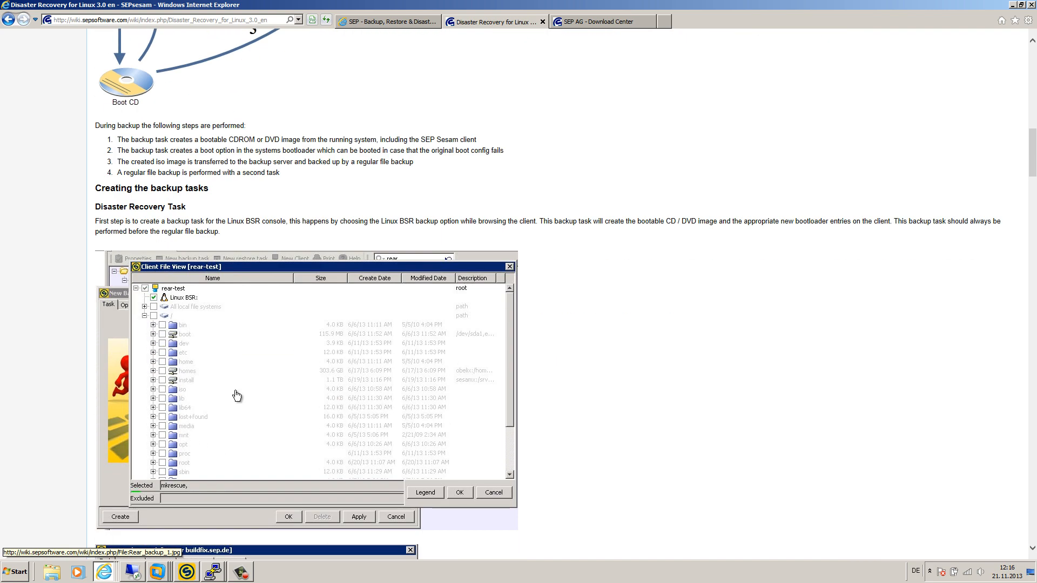
scroll(186, 232, "up", 3)
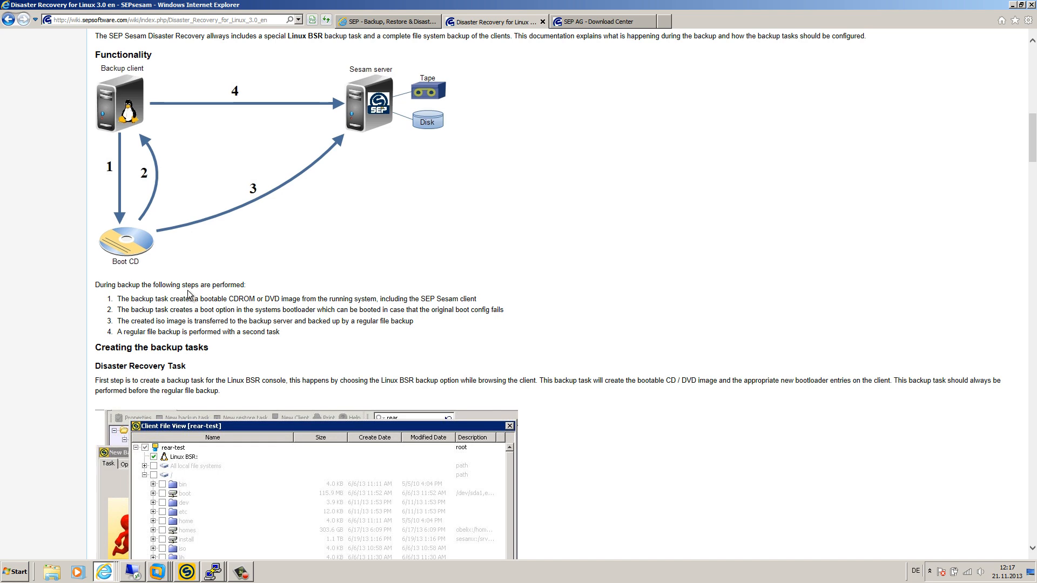
left_click(186, 571)
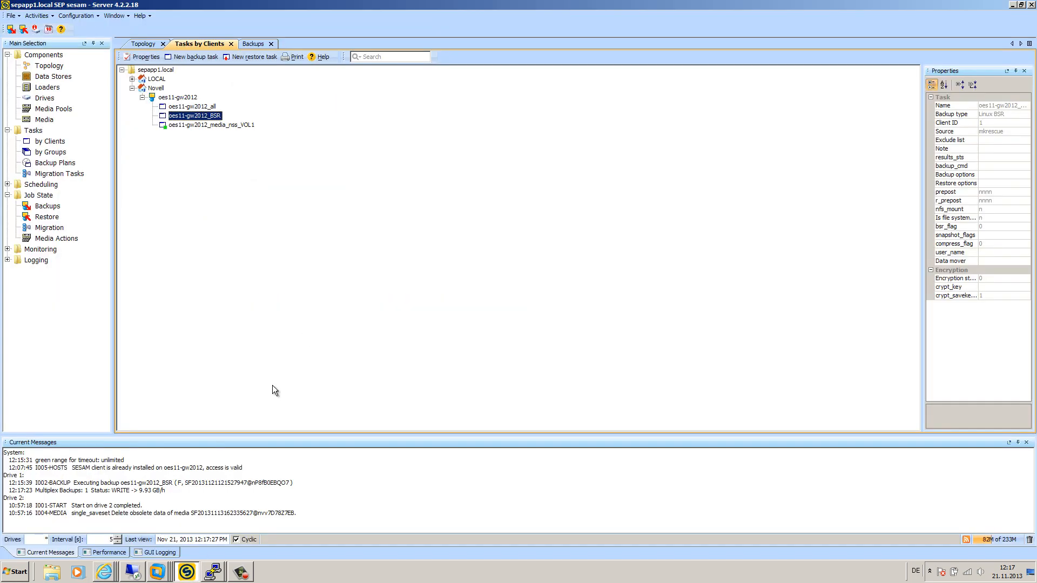
Step: In the Backups list, check the VOL1, all and BSR job rows, then bring up the VOL1 row's actions
left_click(253, 45)
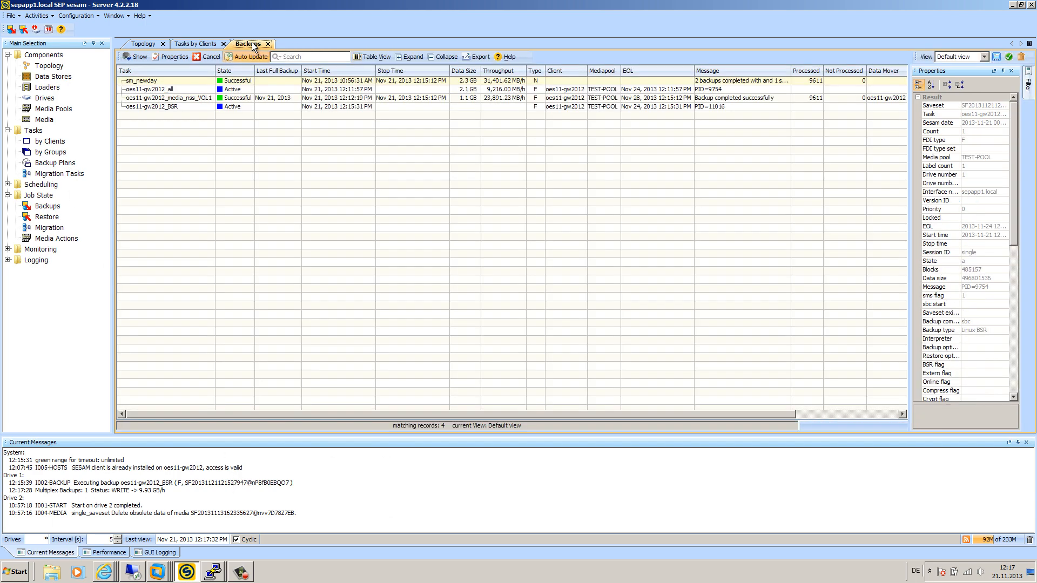
left_click(184, 98)
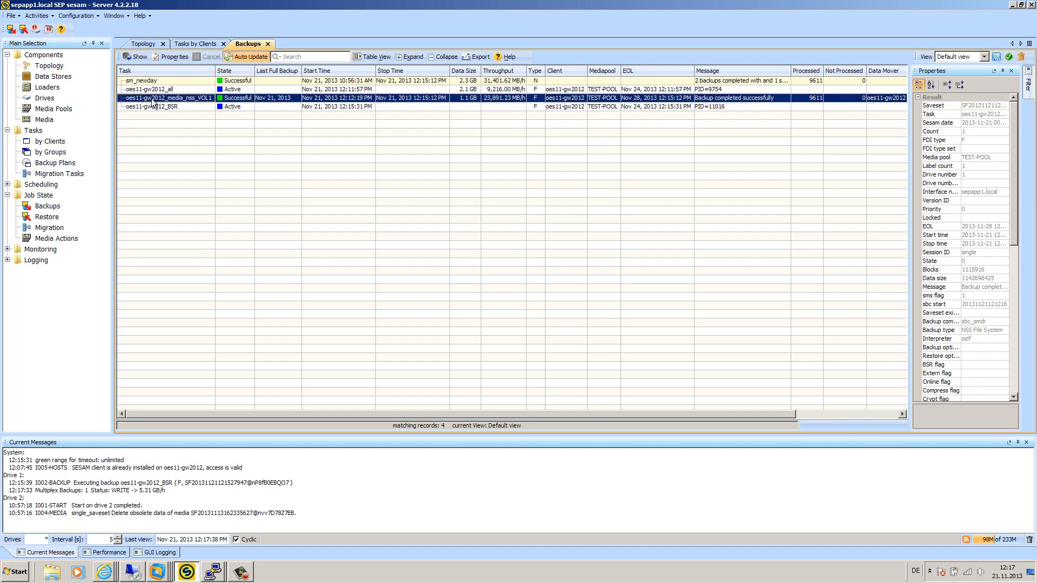
left_click(189, 88)
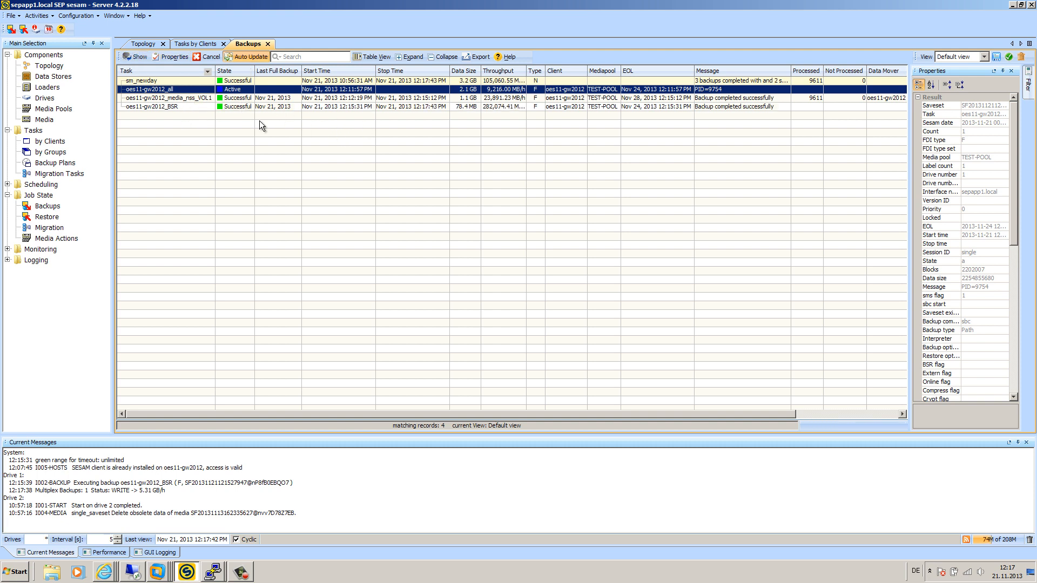
left_click(234, 106)
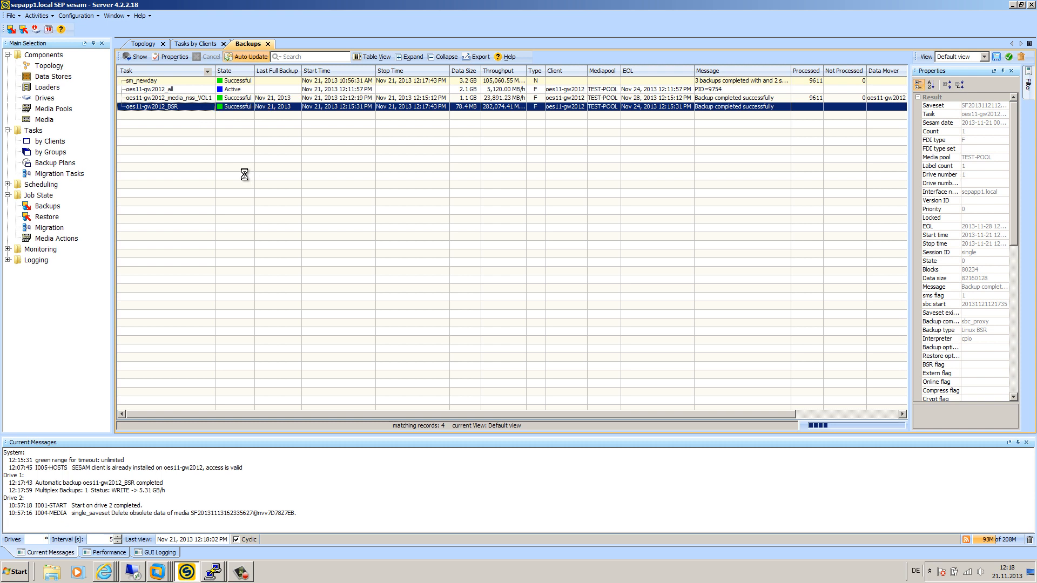
left_click(186, 89)
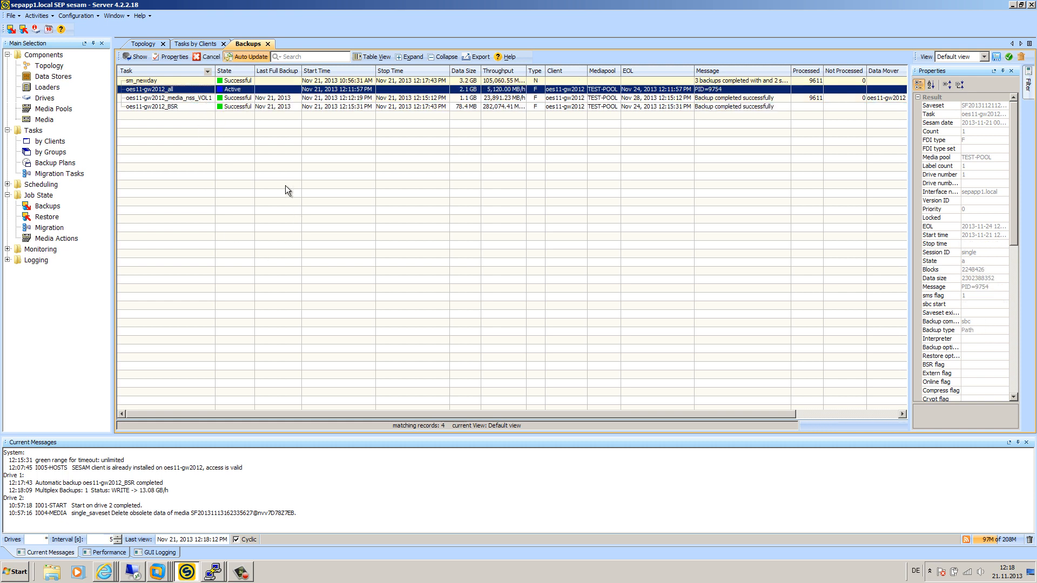
left_click(189, 99)
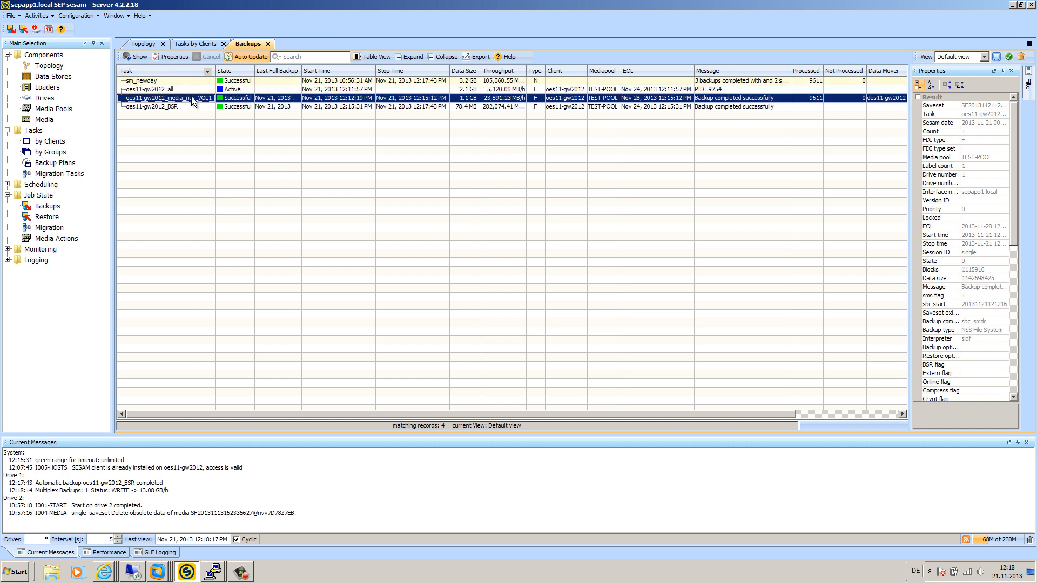
mouse_move(1033, 84)
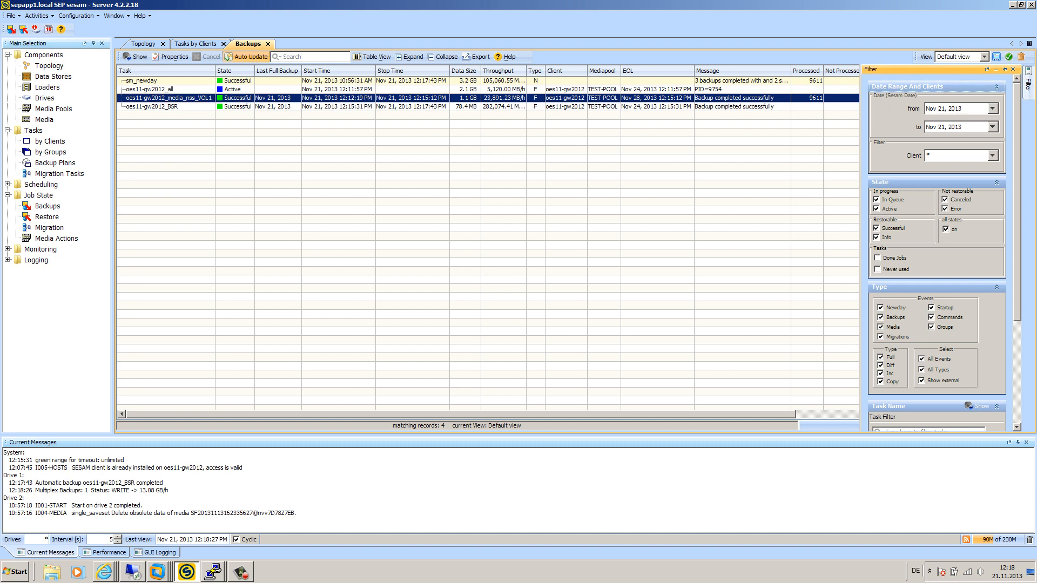
right_click(190, 97)
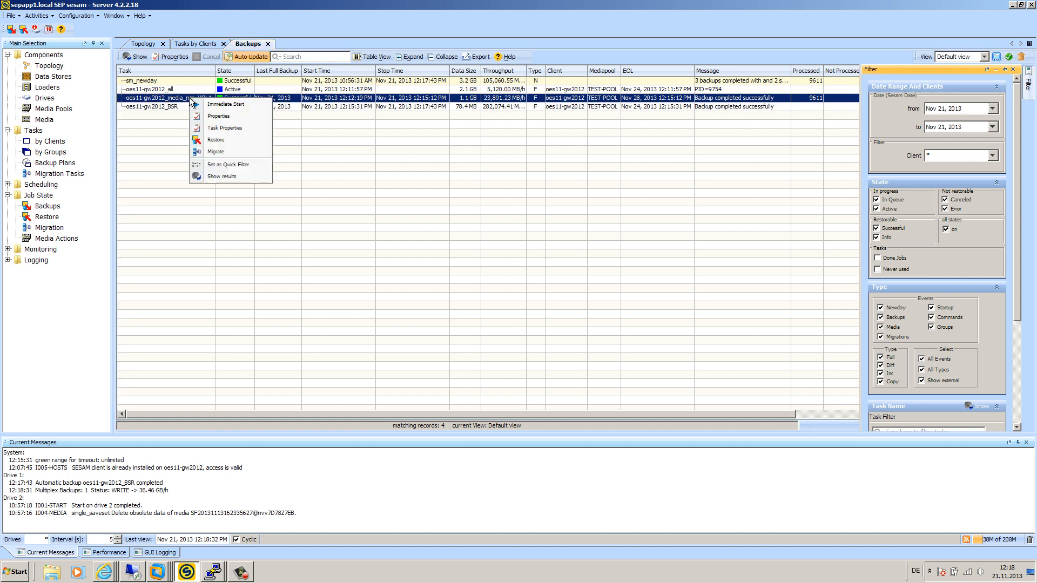
Step: Begin a restore of the VOL1 backup using the NSS File System backup set, reaching file selection
left_click(231, 142)
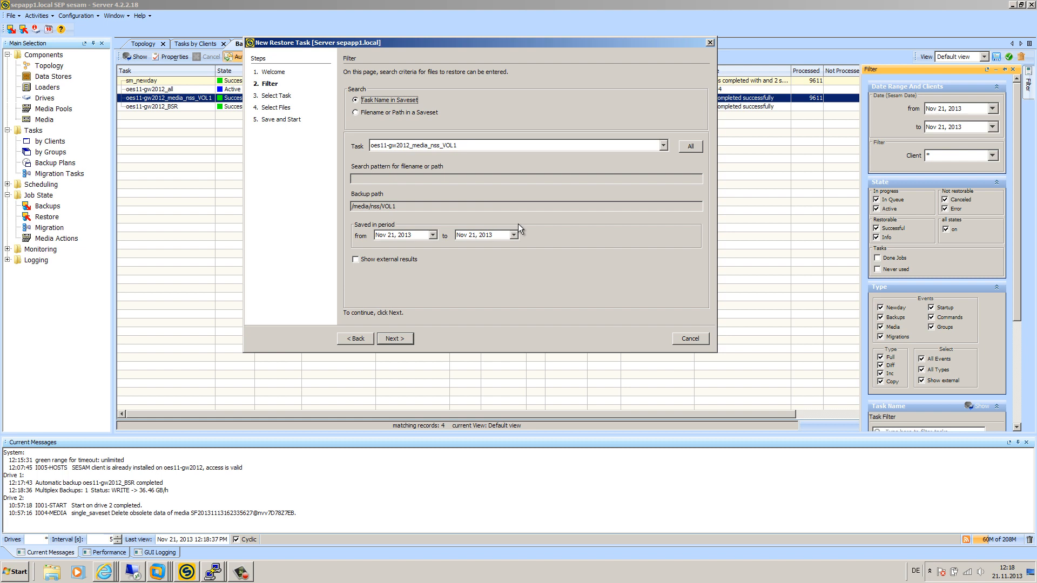
left_click(394, 339)
left_click(432, 144)
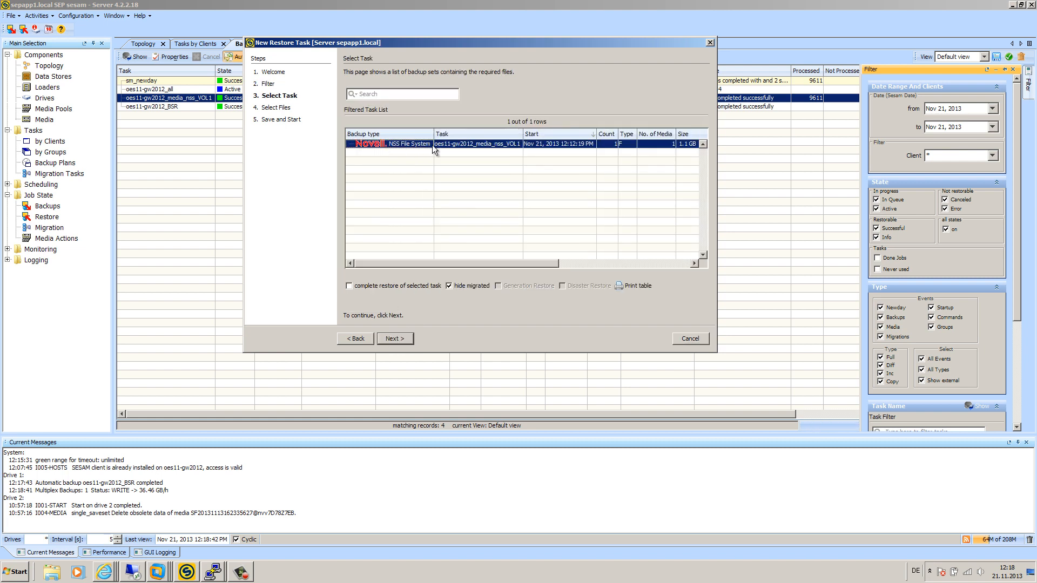
left_click(356, 286)
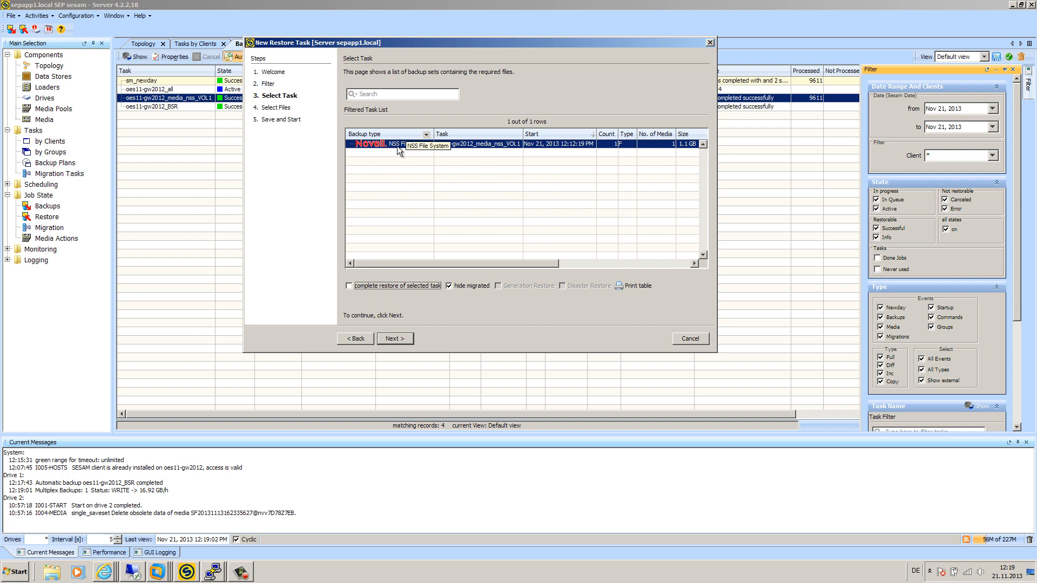
left_click(400, 339)
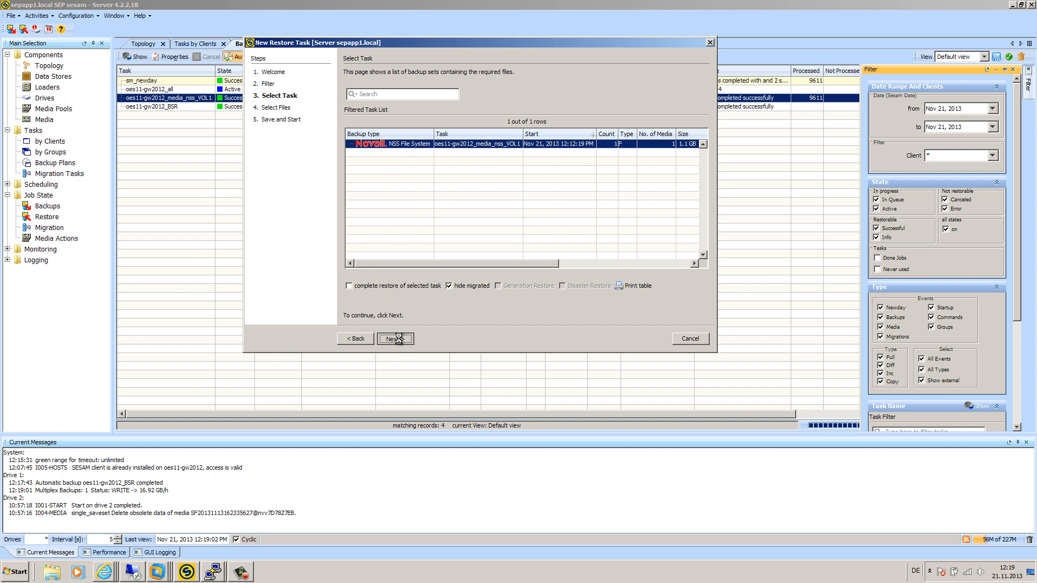
left_click(357, 160)
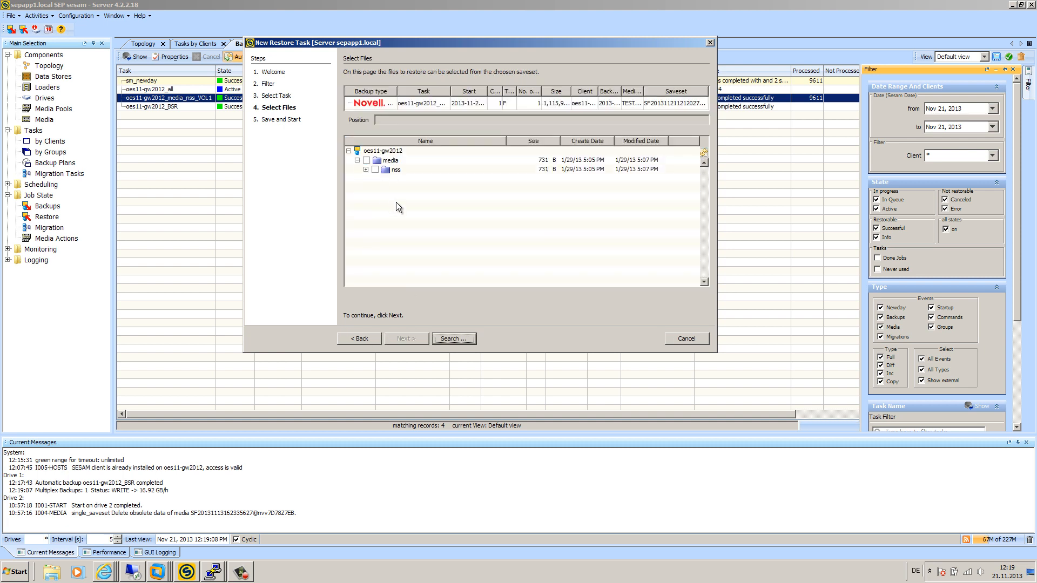
Step: Under nss > VOL1 > grpwise > restorevid, mark 1031chk.log and 1104chk.log for restore and continue
left_click(365, 169)
left_click(375, 178)
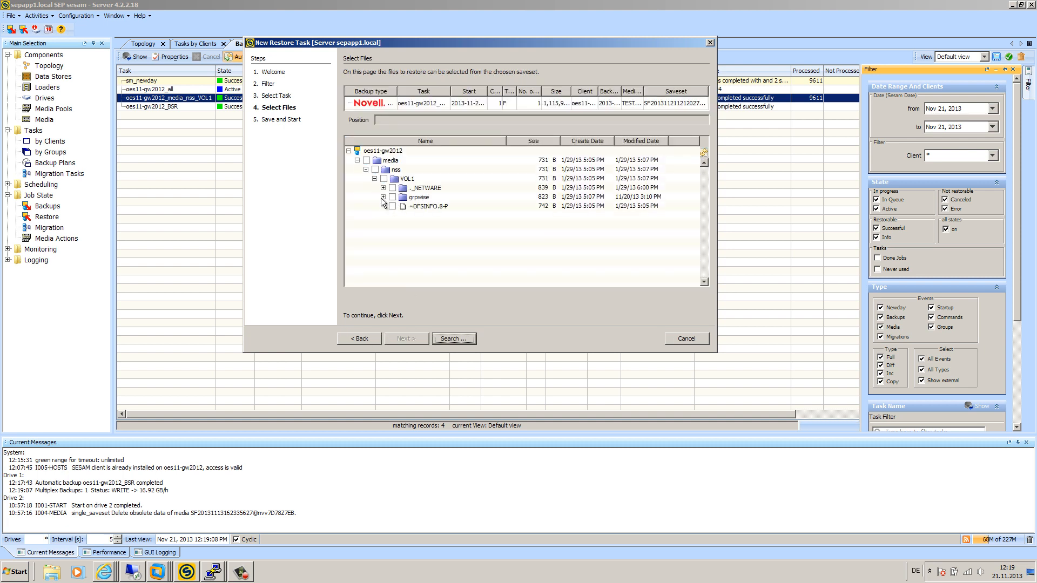
left_click(383, 197)
left_click(391, 206)
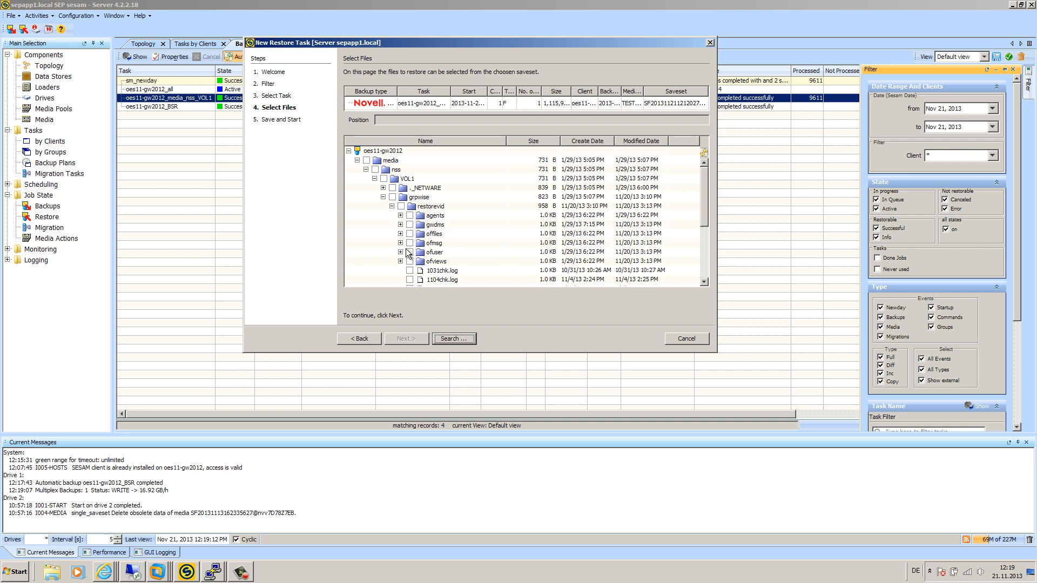
scroll(382, 223, "down", 2)
scroll(382, 223, "up", 2)
scroll(438, 258, "down", 2)
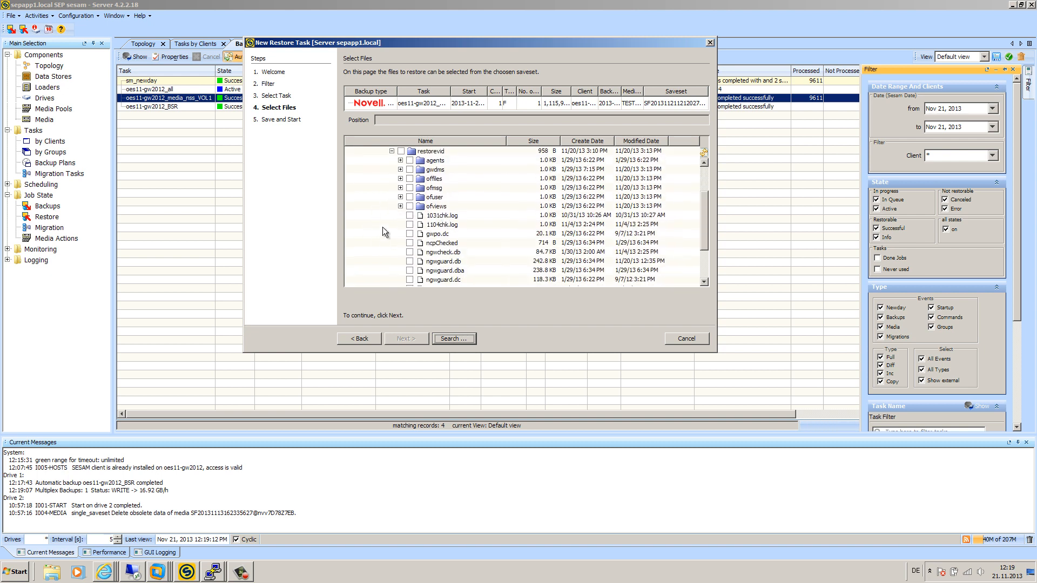
left_click(409, 216)
left_click(409, 216)
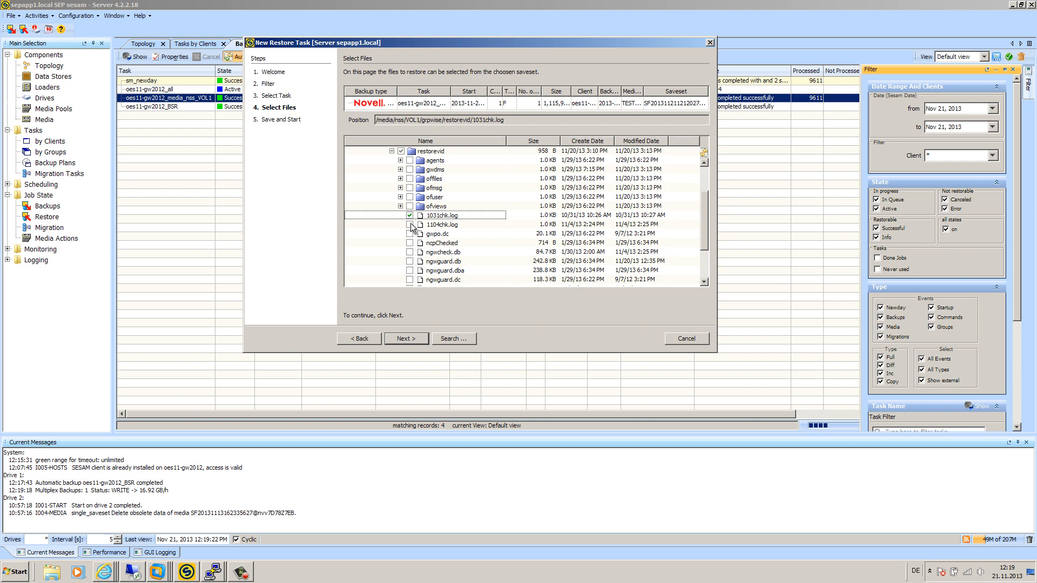
left_click(409, 226)
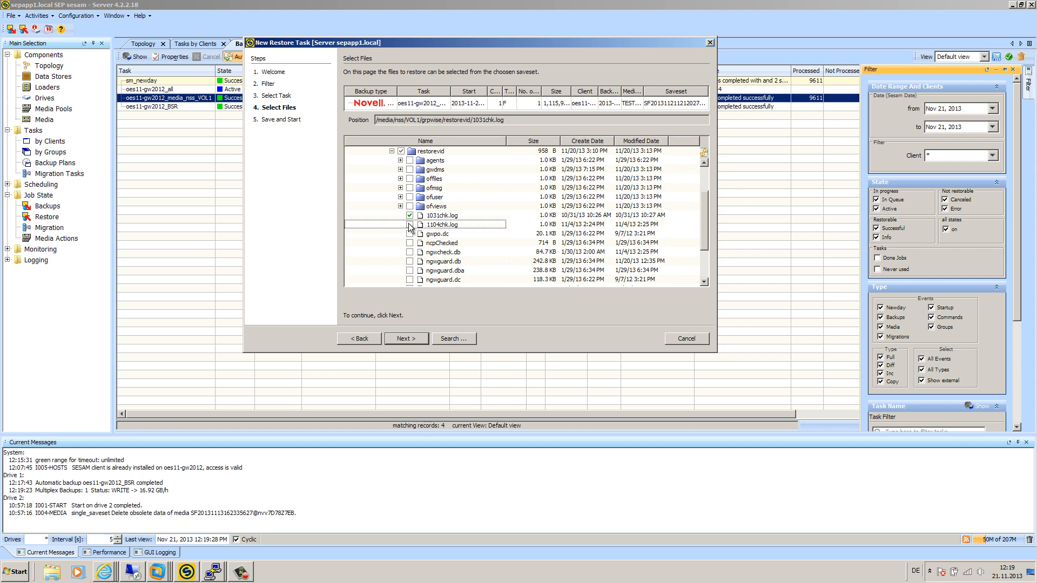
left_click(409, 225)
left_click(406, 339)
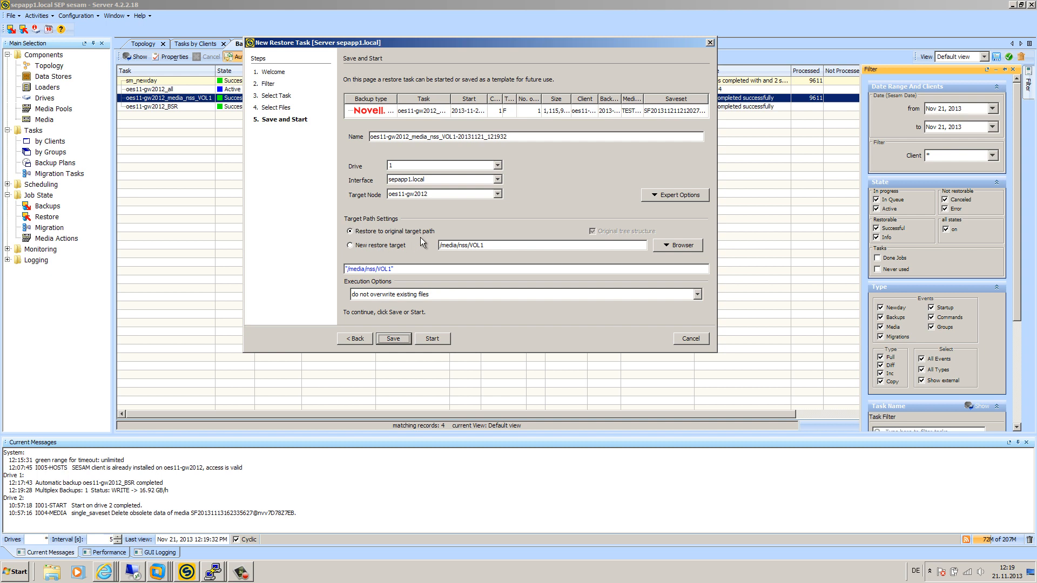
Step: Choose New restore target and set it to the GW folder at /media/nss/GW
left_click(351, 245)
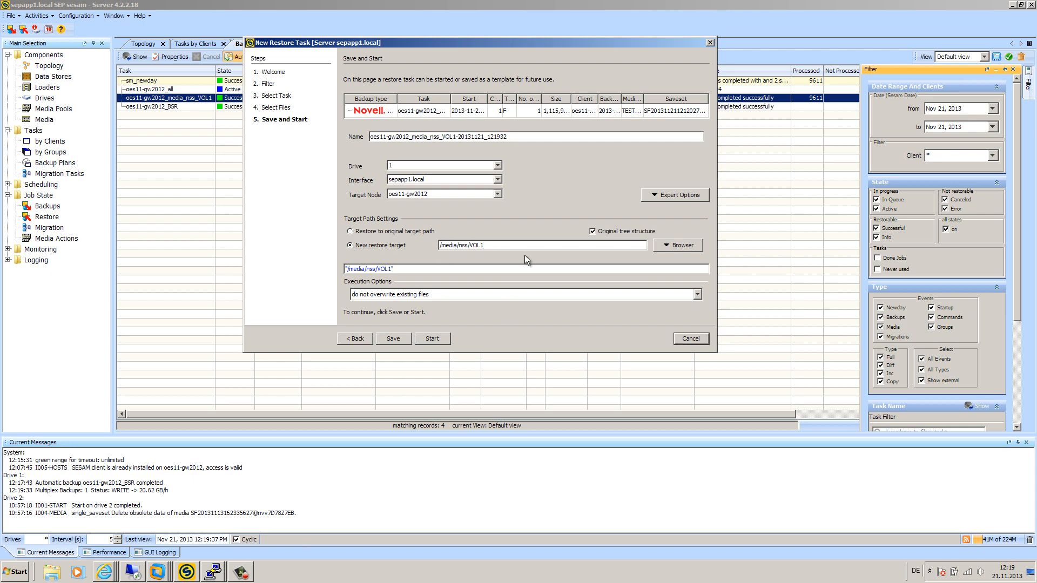
left_click(683, 245)
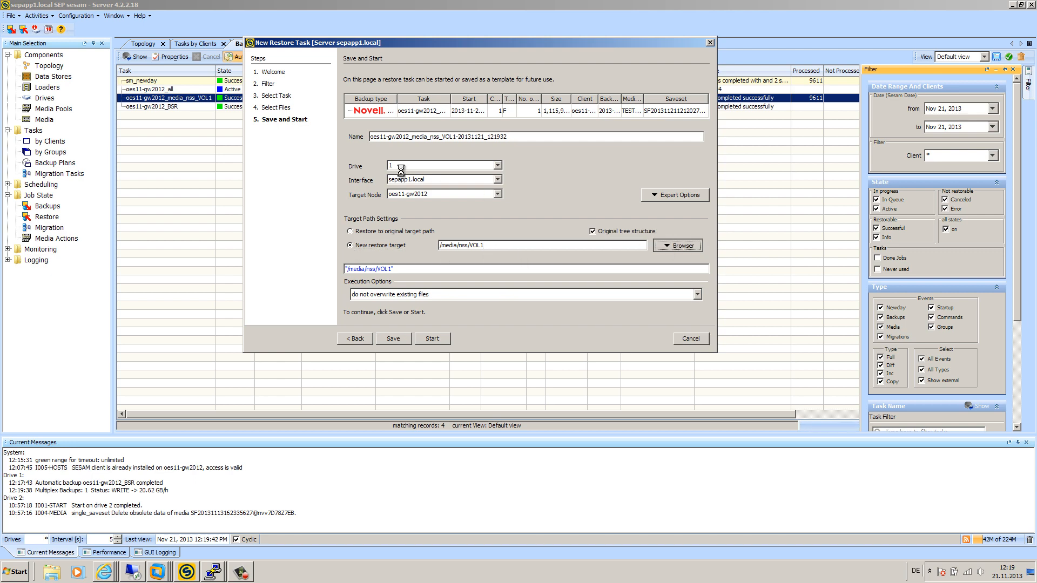
scroll(373, 305, "down", 4)
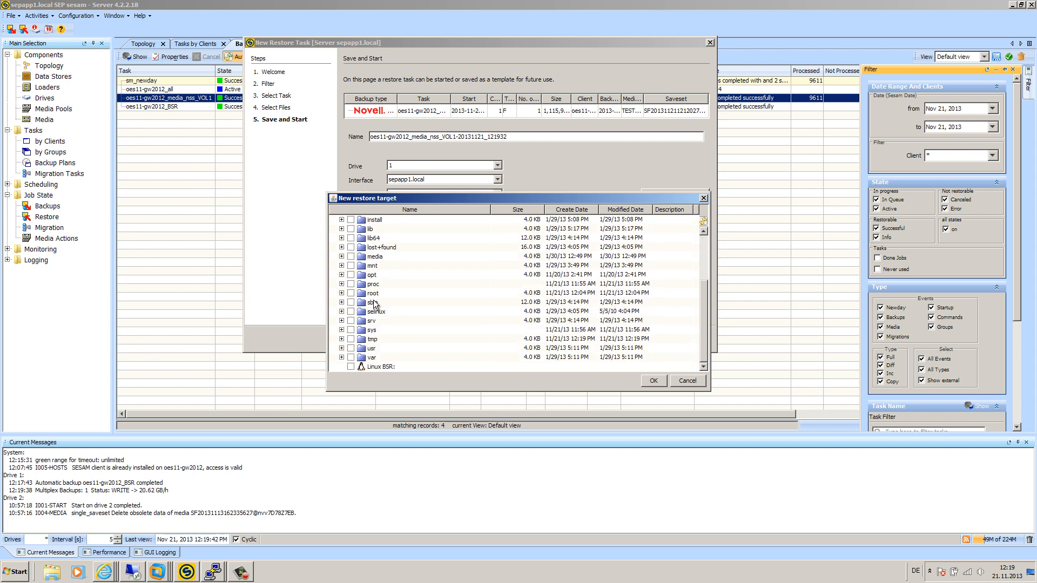
scroll(373, 311, "up", 4)
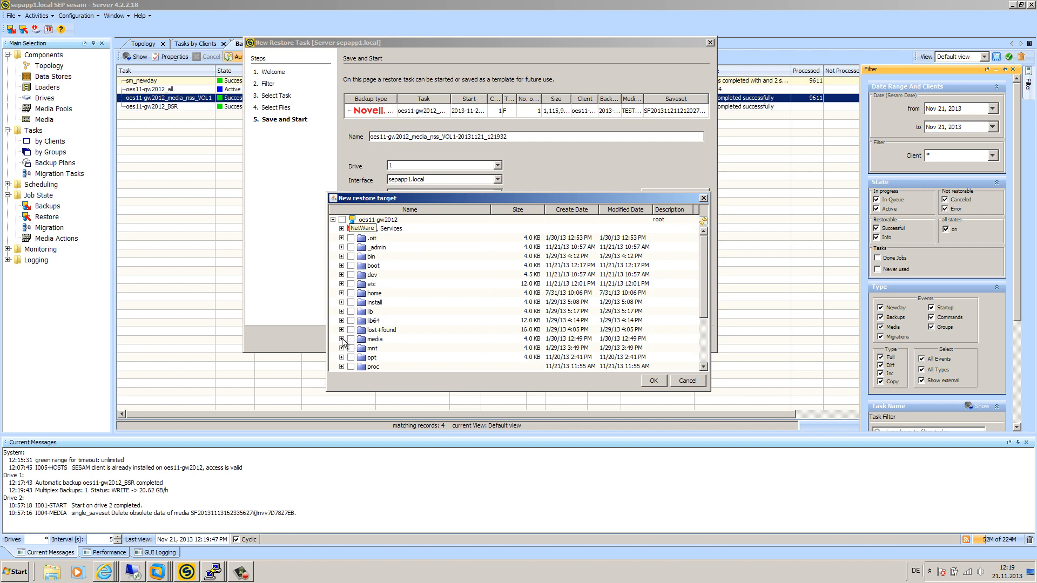
left_click(341, 357)
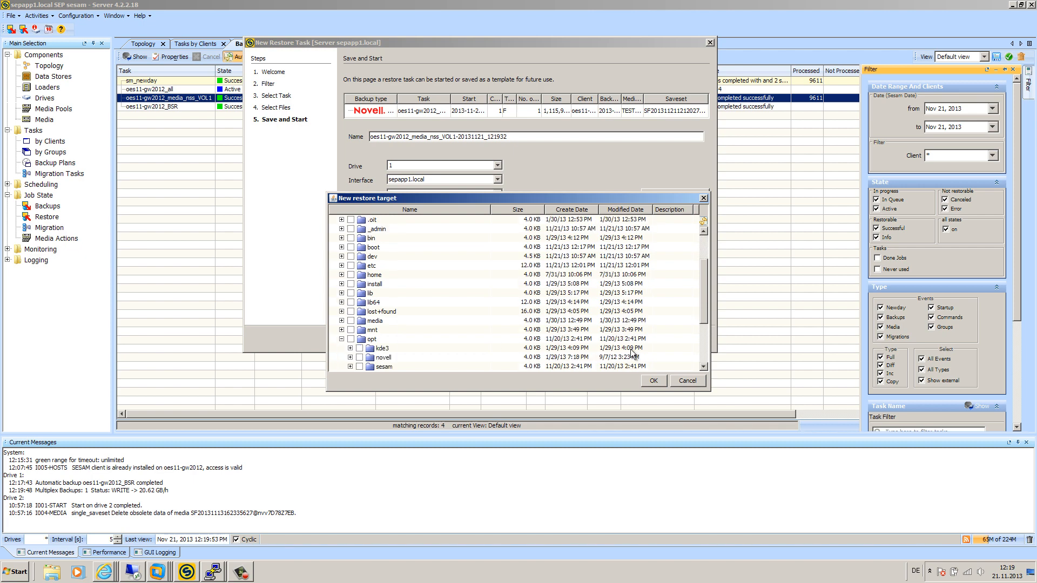
left_click(341, 321)
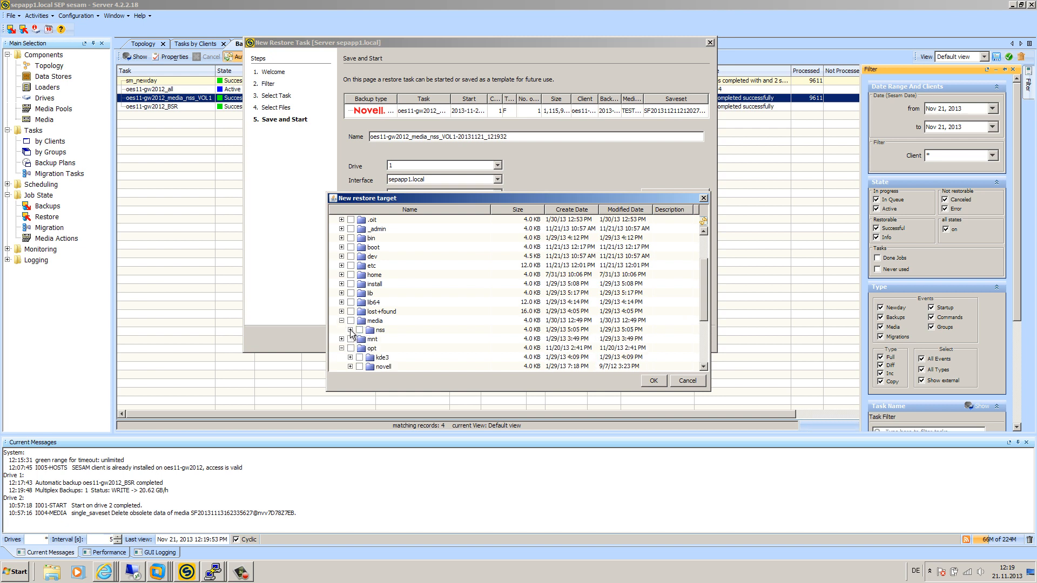
left_click(350, 330)
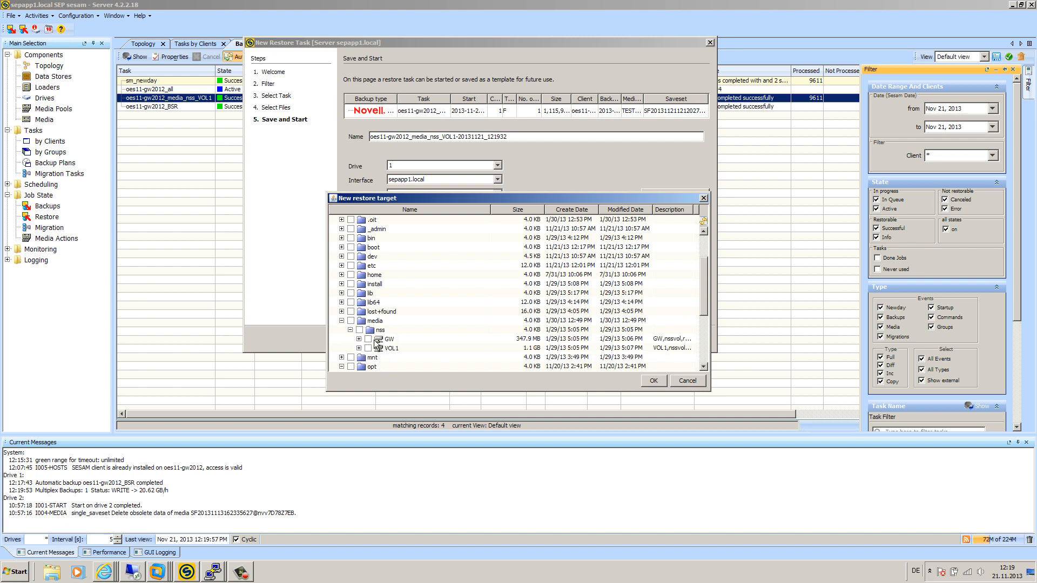
left_click(368, 339)
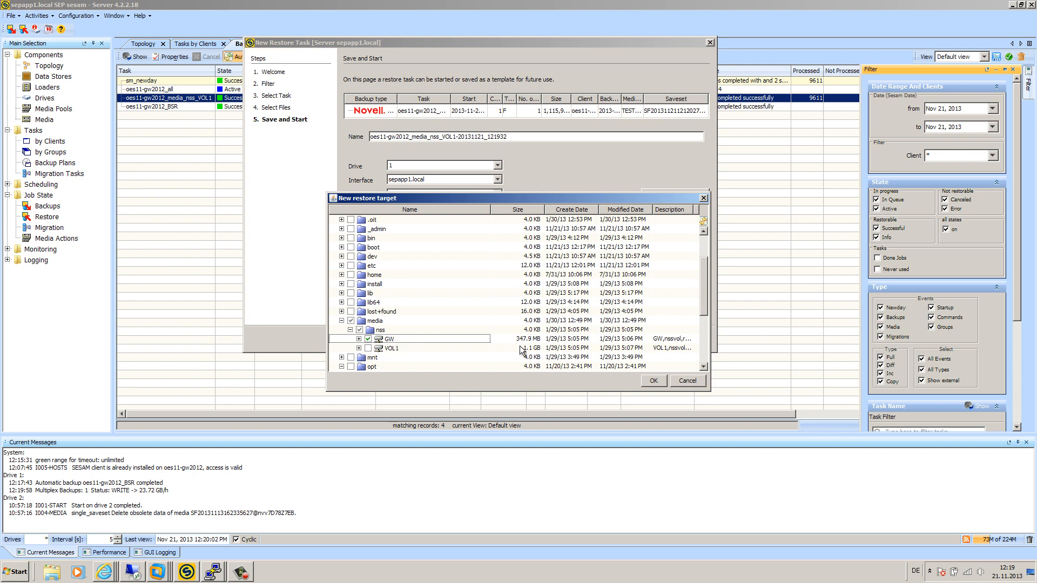
left_click(654, 380)
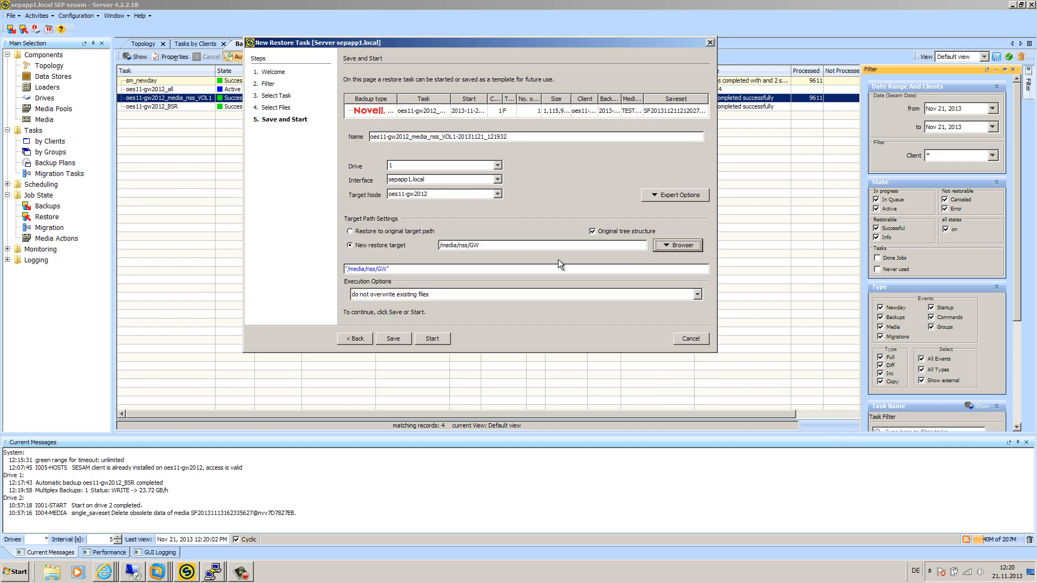
Step: Keep 'do not overwrite existing files' and start the restore to /media/nss/GW
left_click(444, 294)
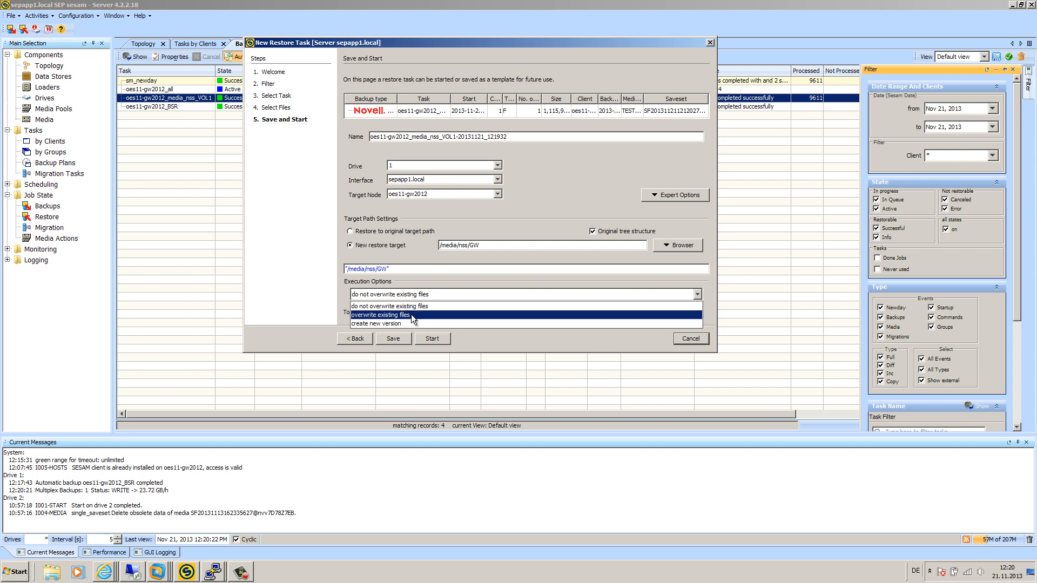
left_click(426, 307)
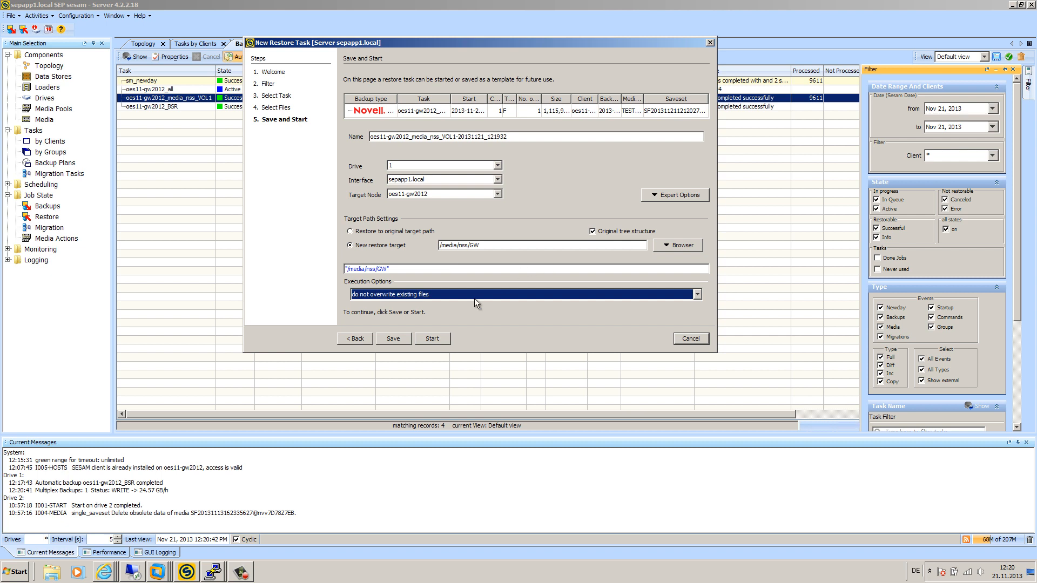
left_click(430, 340)
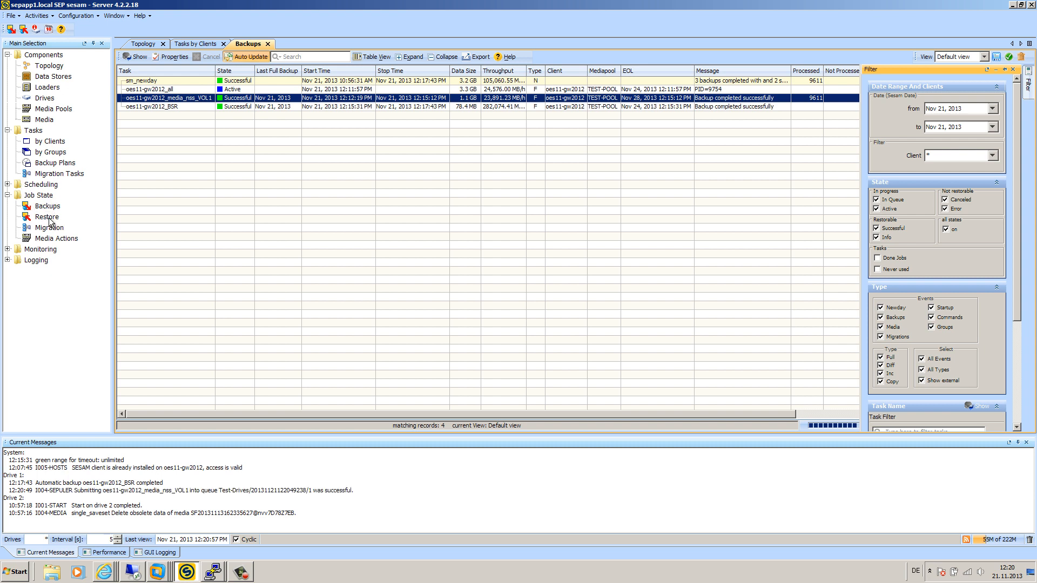
Step: Show the restore jobs with Auto Update on, then return to Backups and select oes11-gw2012_all
left_click(47, 217)
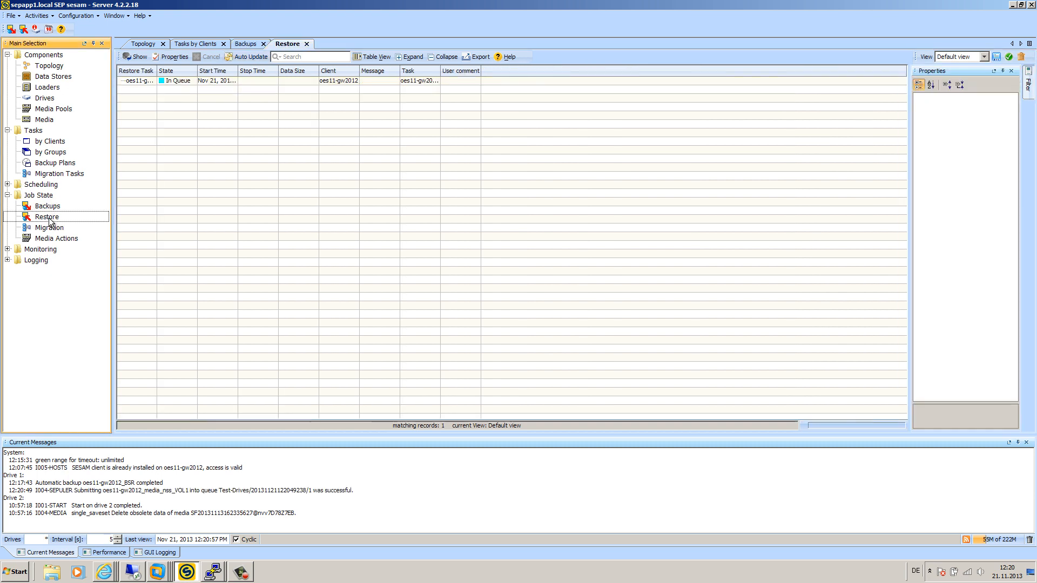
left_click(252, 57)
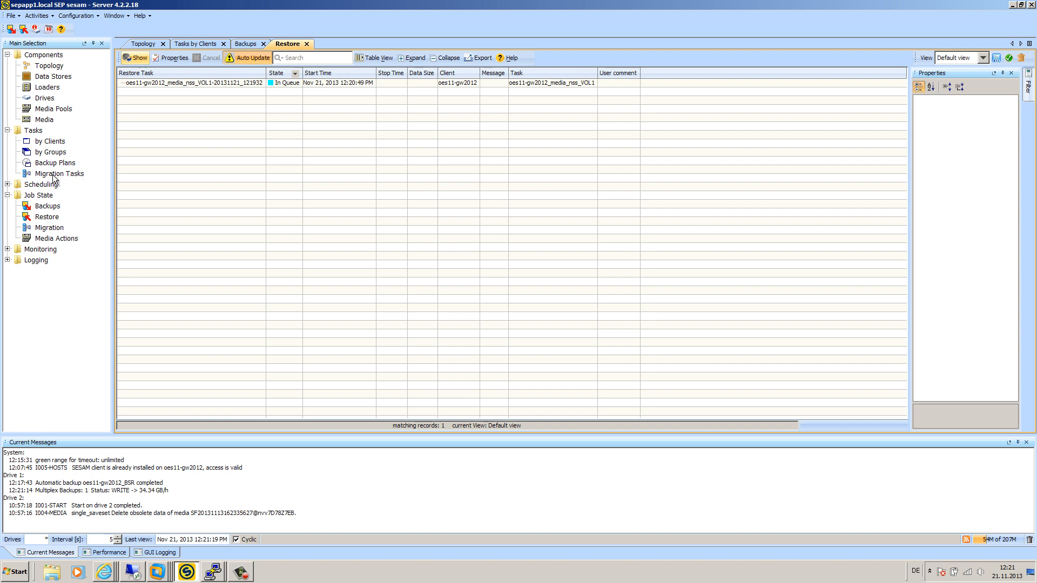
left_click(47, 206)
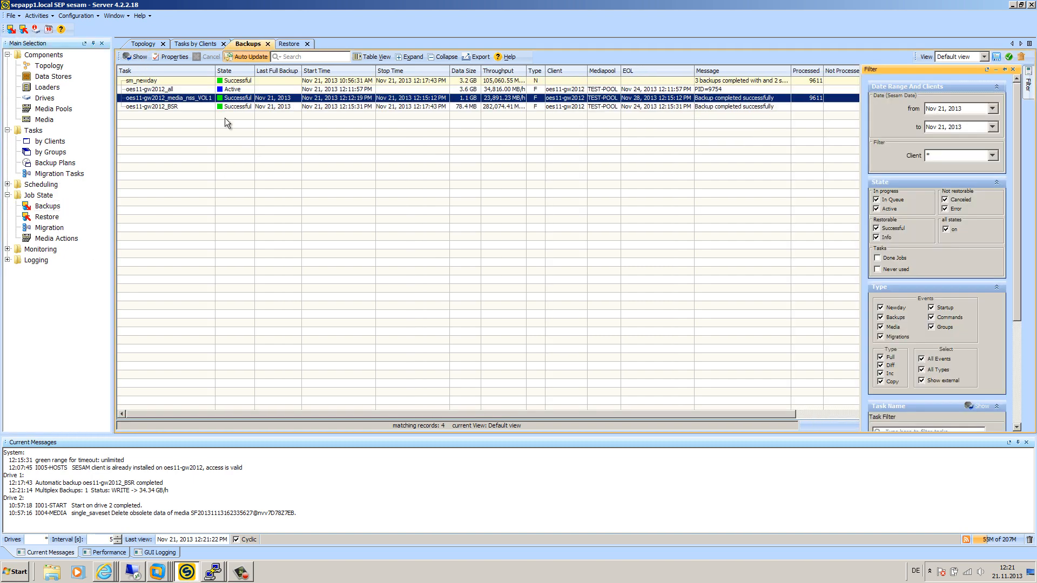
left_click(178, 89)
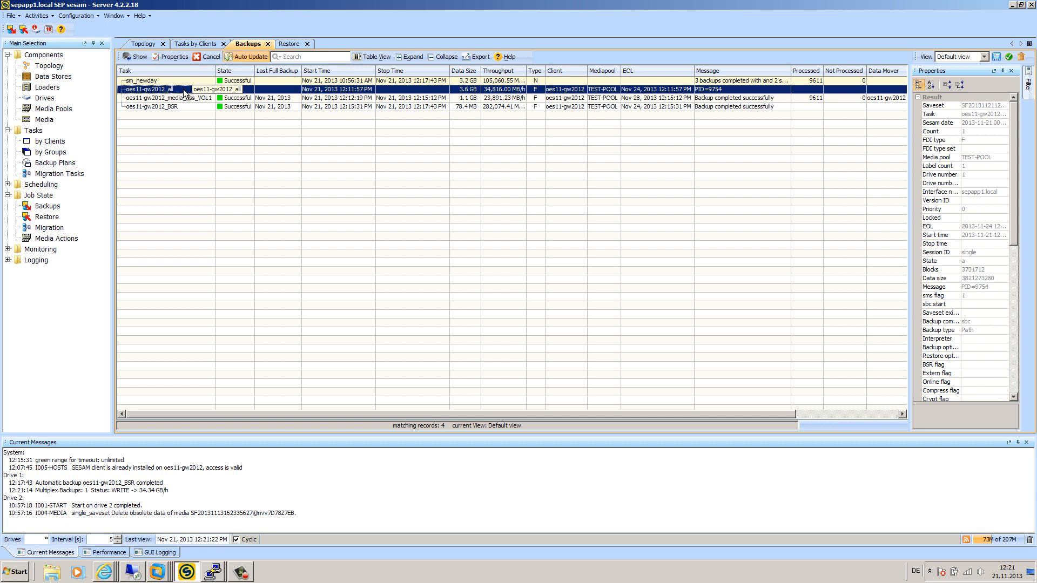
Step: Abort the oes11-gw2012_all backup and check the VOL1 restore shows Successful at 3.0 KB
right_click(184, 92)
left_click(220, 98)
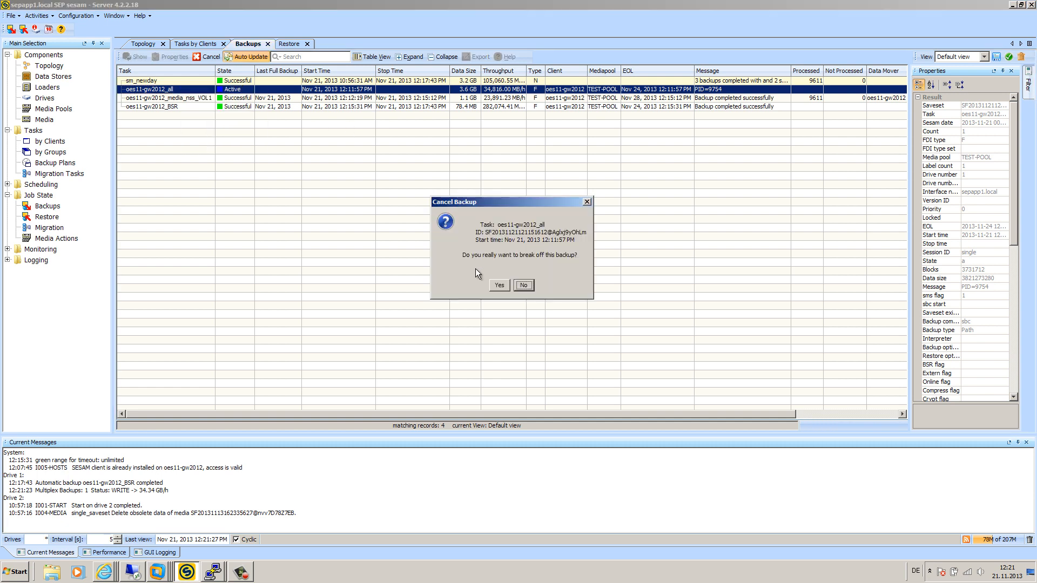
left_click(496, 285)
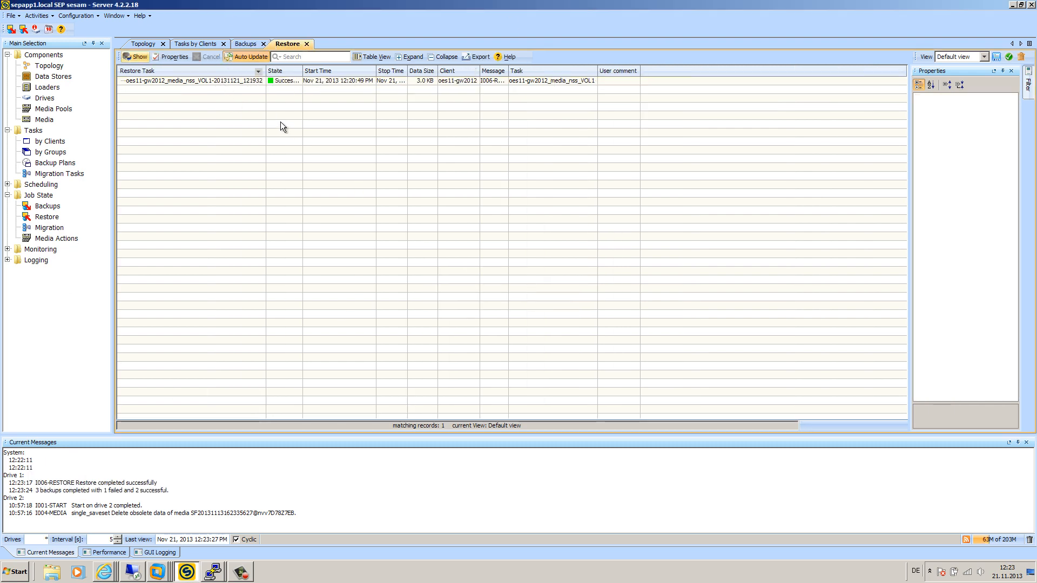
left_click(195, 83)
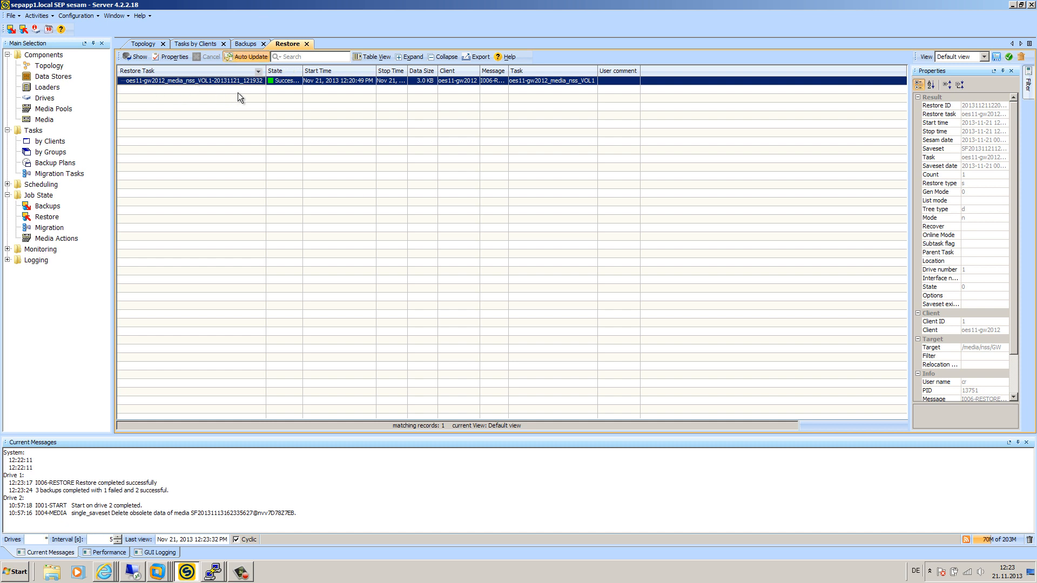
left_click(212, 577)
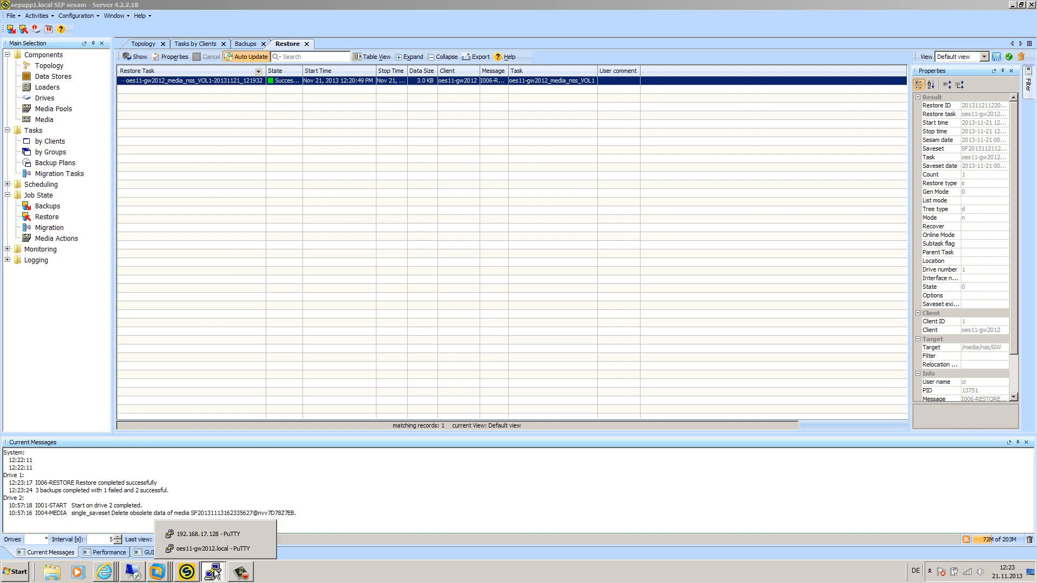
Step: In the oes11-gw2012 terminal, change into /media/nss/GW and list its contents
left_click(221, 549)
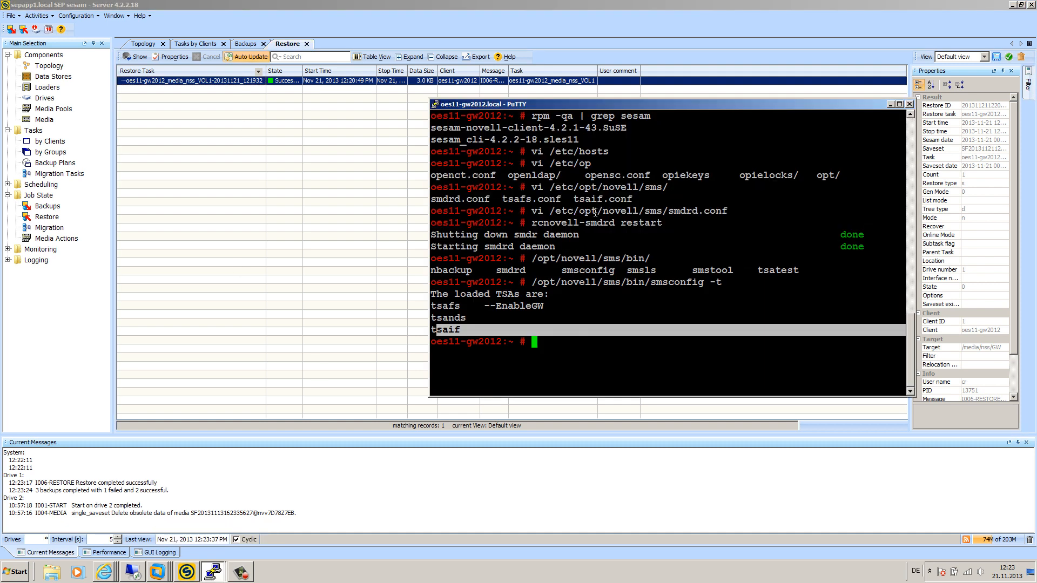
type("cd /media/nss/")
key("Tab")
key("Tab")
type("GW/")
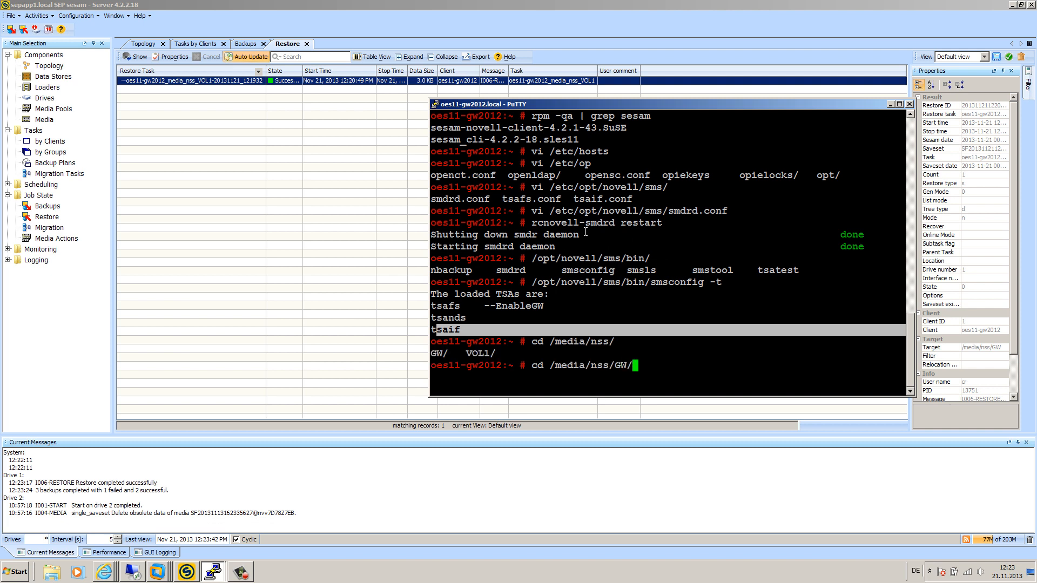
key("Tab")
key("Tab")
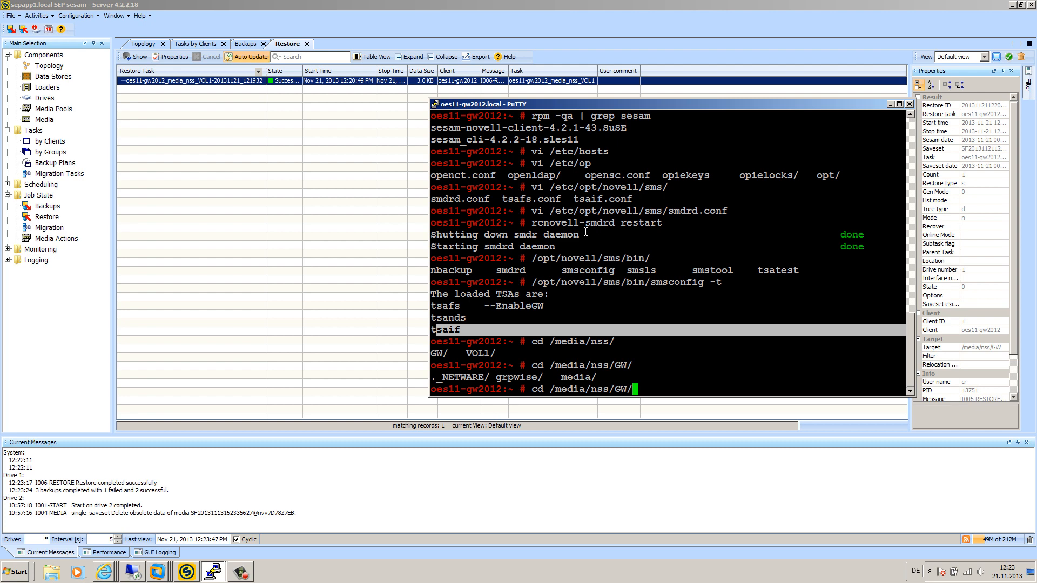
key("Return")
type("ls")
key("Return")
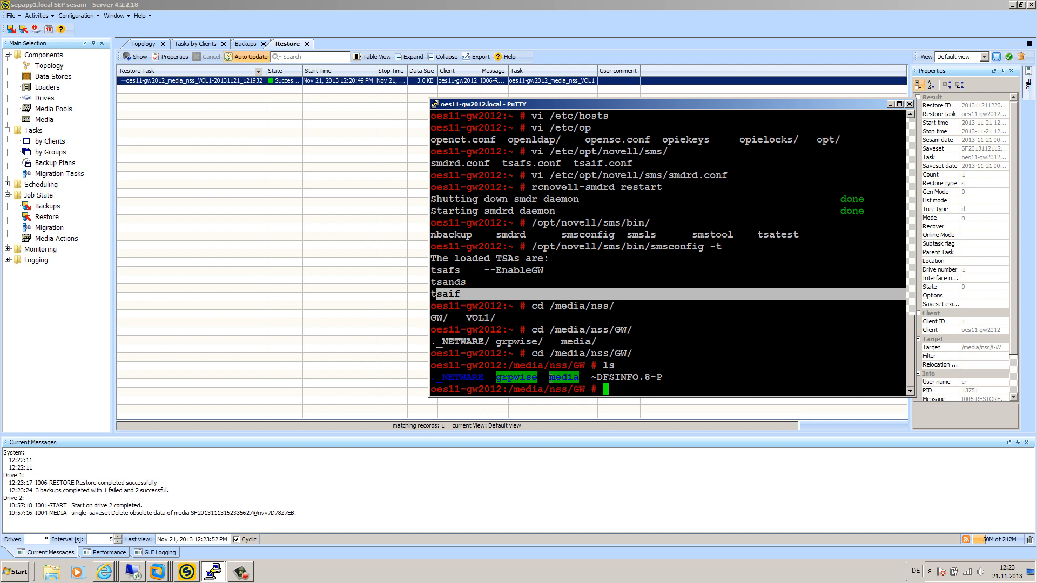
Step: Go into media/nss/VOL1/grpwise/restorevid and list the restored 1031chk.log and 1104chk.log files
left_click_drag(551, 377, 578, 377)
type("cd media/")
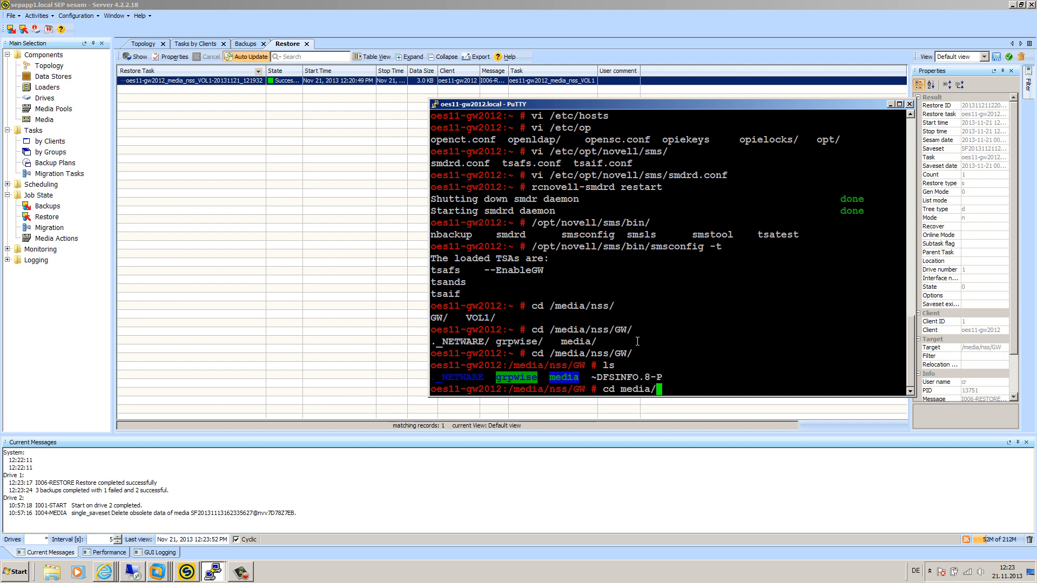
type("nss/VOL1/grpwise/restorevid/")
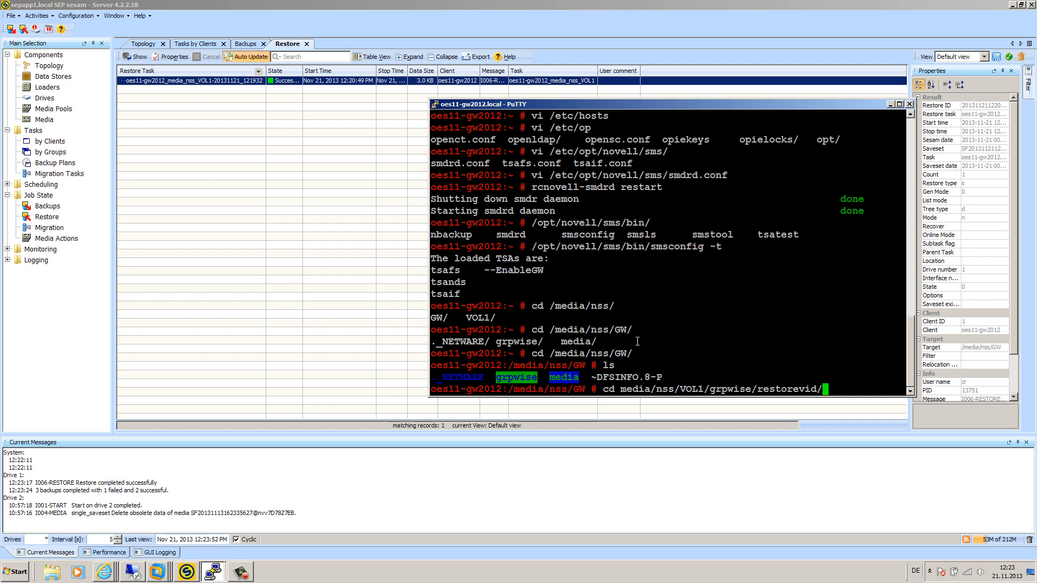
key("Return")
type("ls")
key("Return")
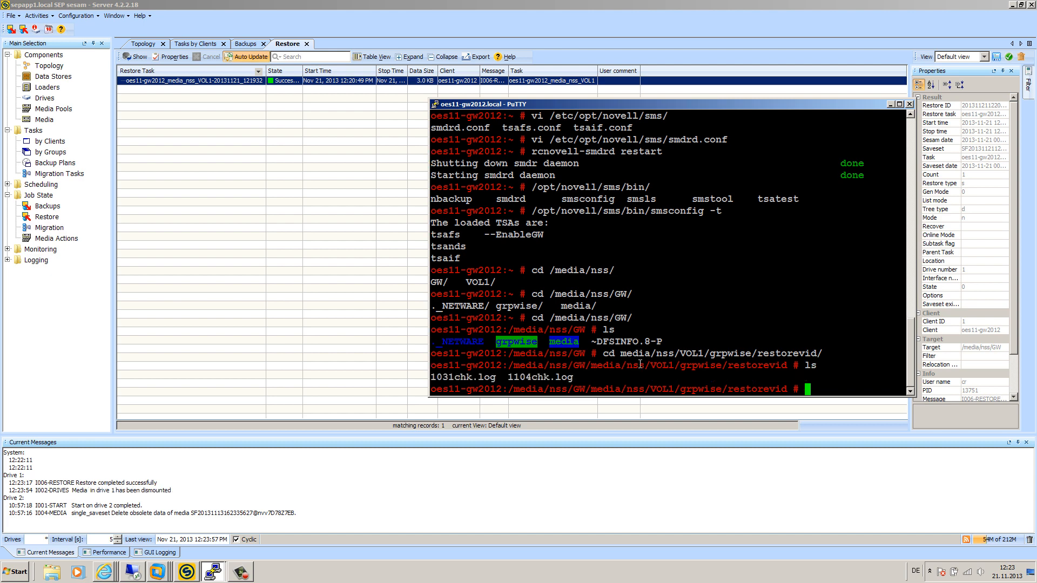